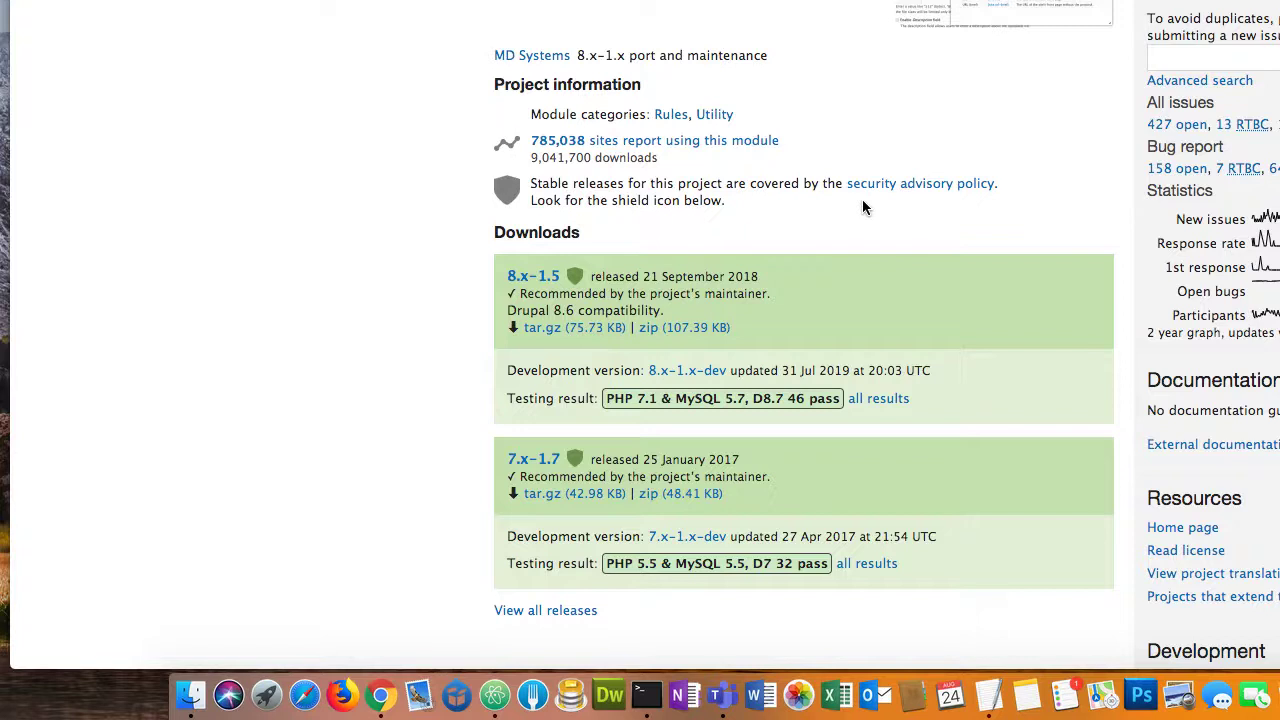
scroll(393, 130, up, 5)
scroll(393, 132, up, 3)
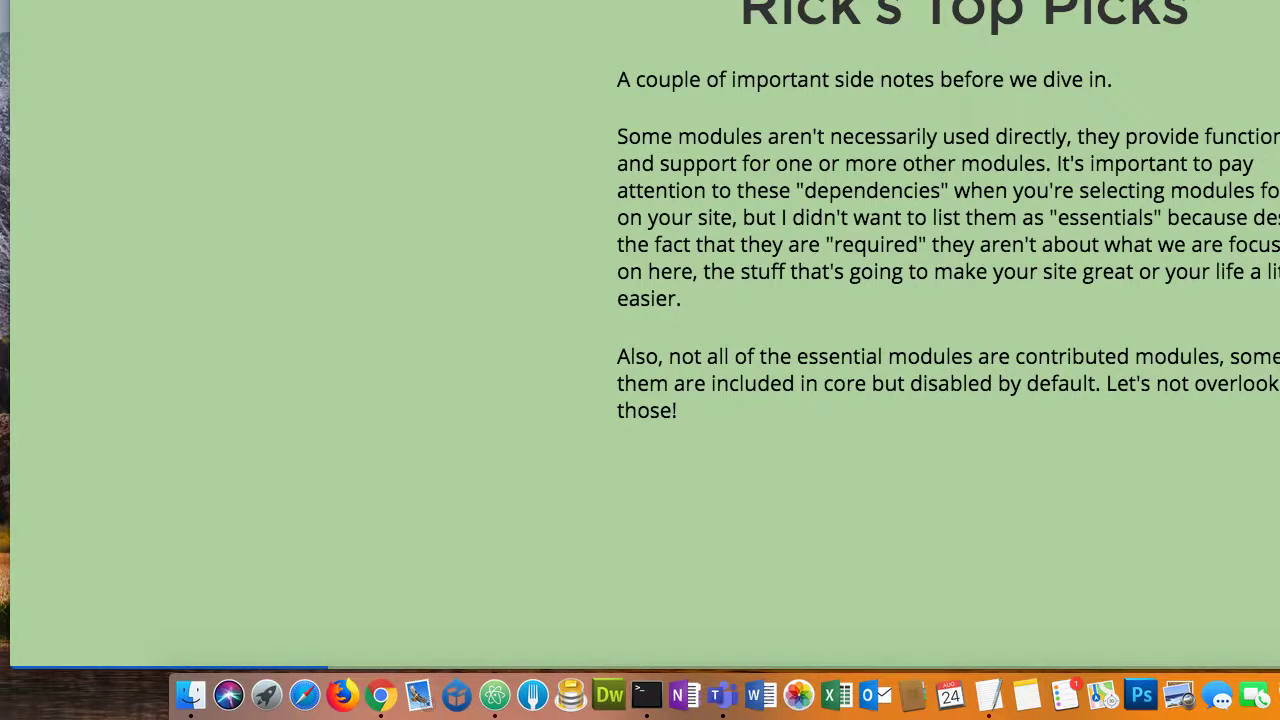
key(Right)
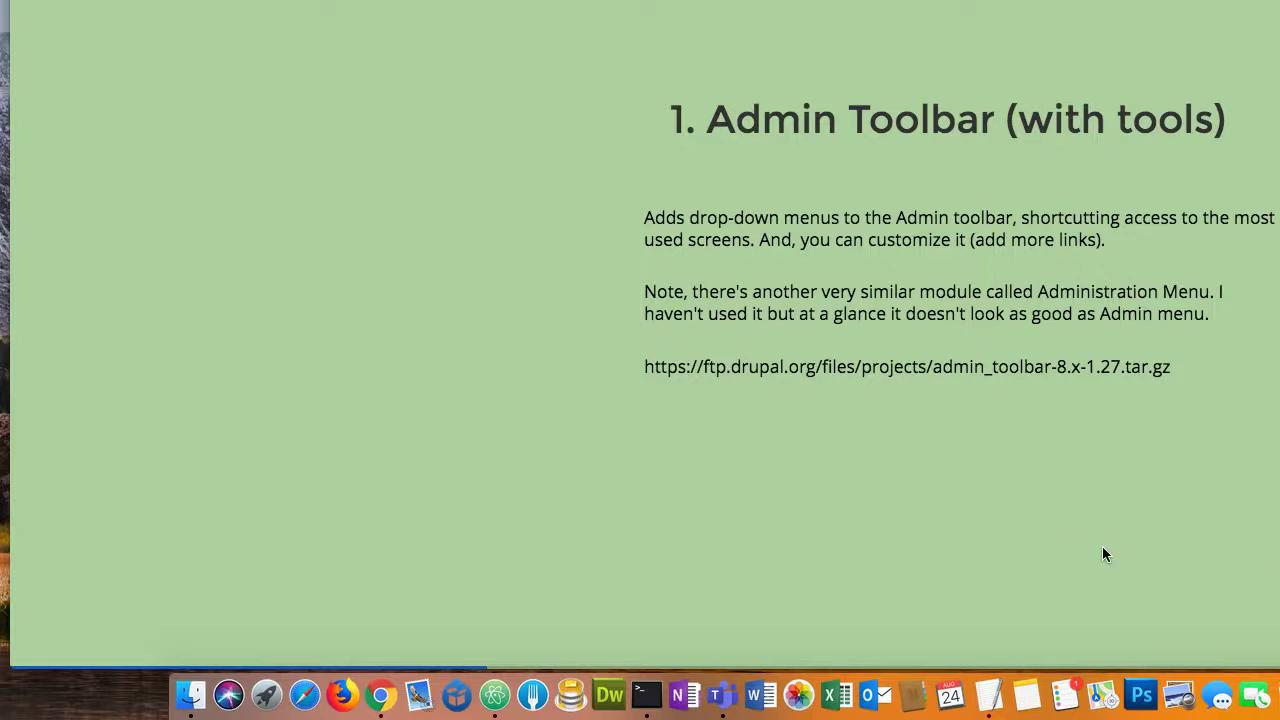
drag(642, 374, 1175, 372)
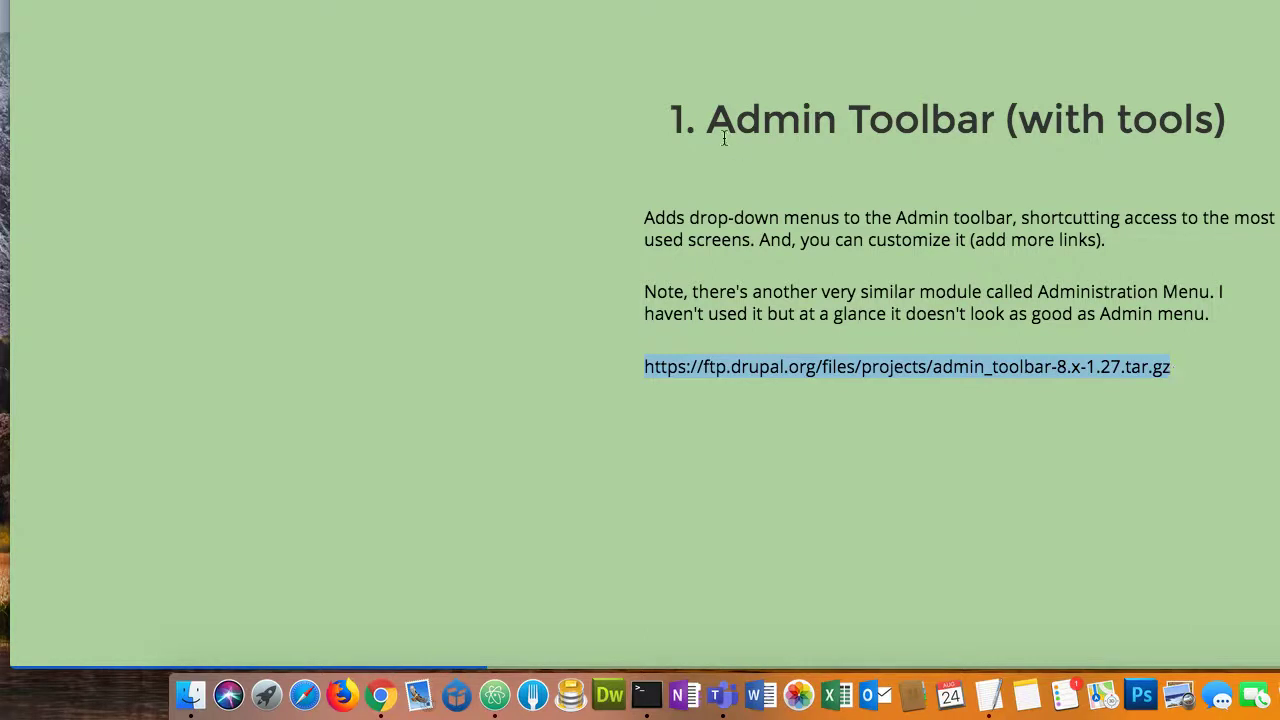
Bring up the drupalcamp-2019.lndo.site page and reload it
key(super+Tab)
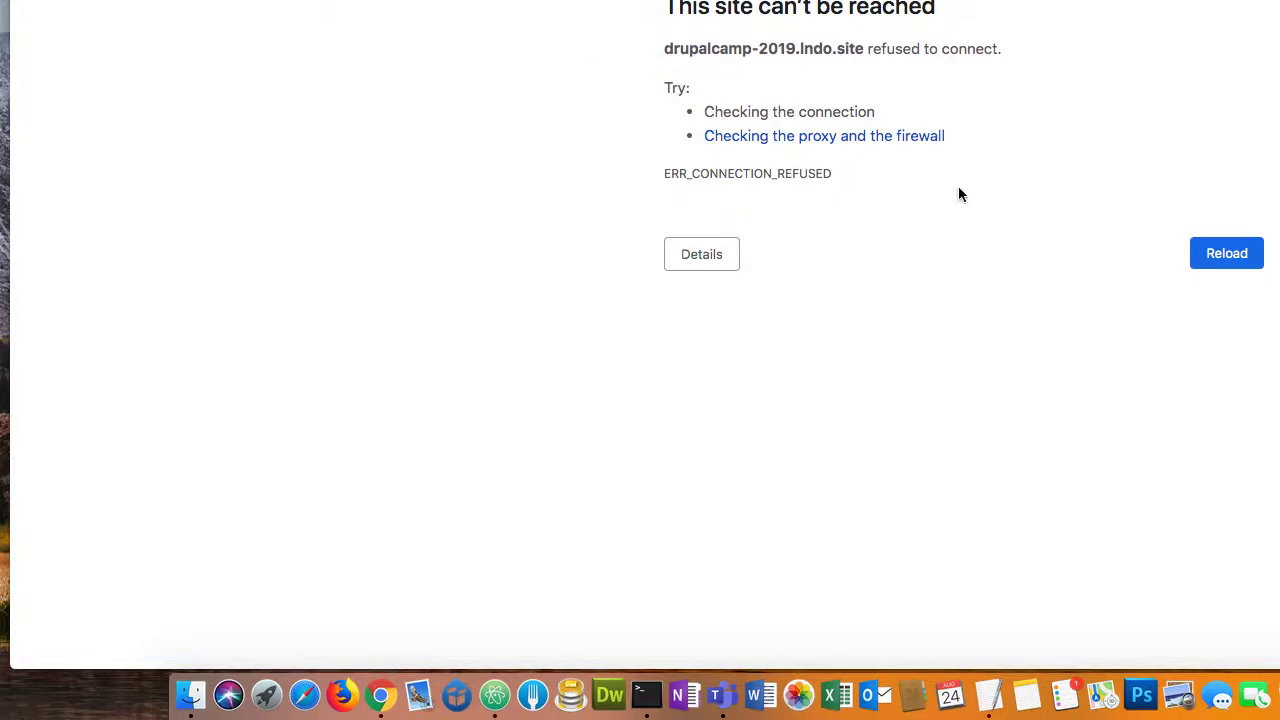
click(1216, 260)
Switch to Terminal, go up from the BallonaLife folder to the sites folder, and list its contents
click(650, 697)
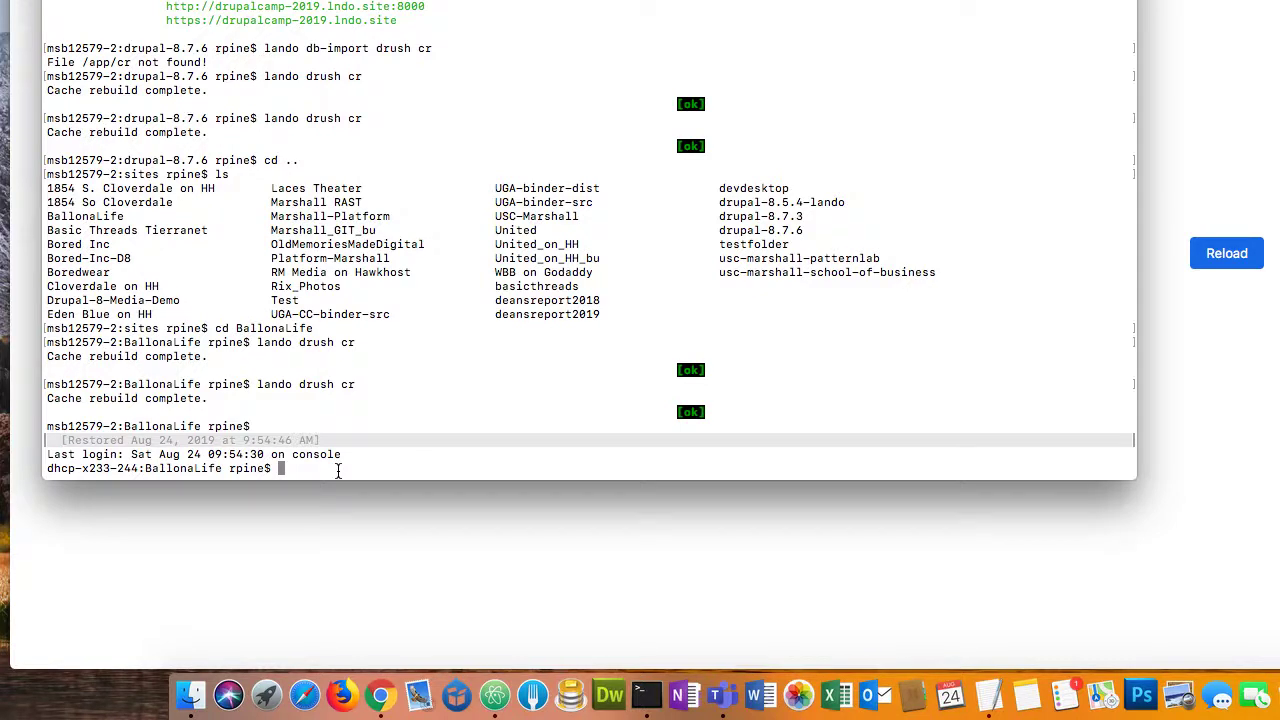
text(ls)
key(Return)
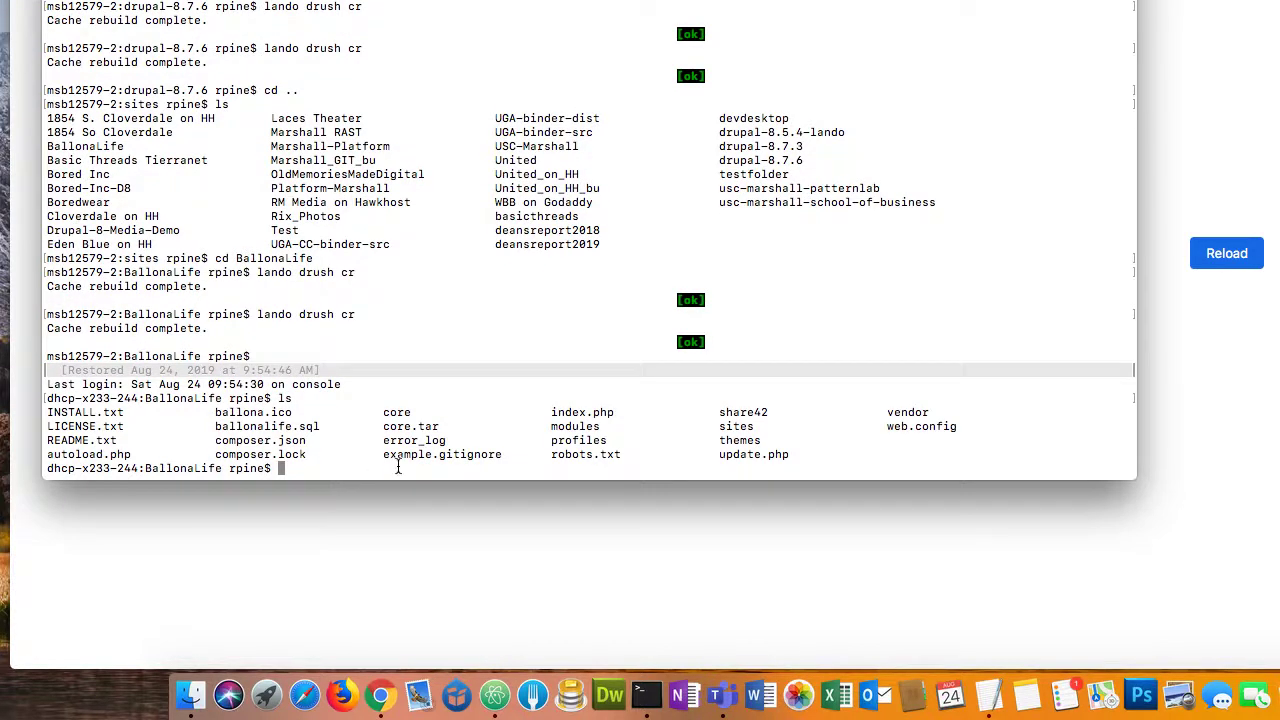
text(cd ..)
key(Return)
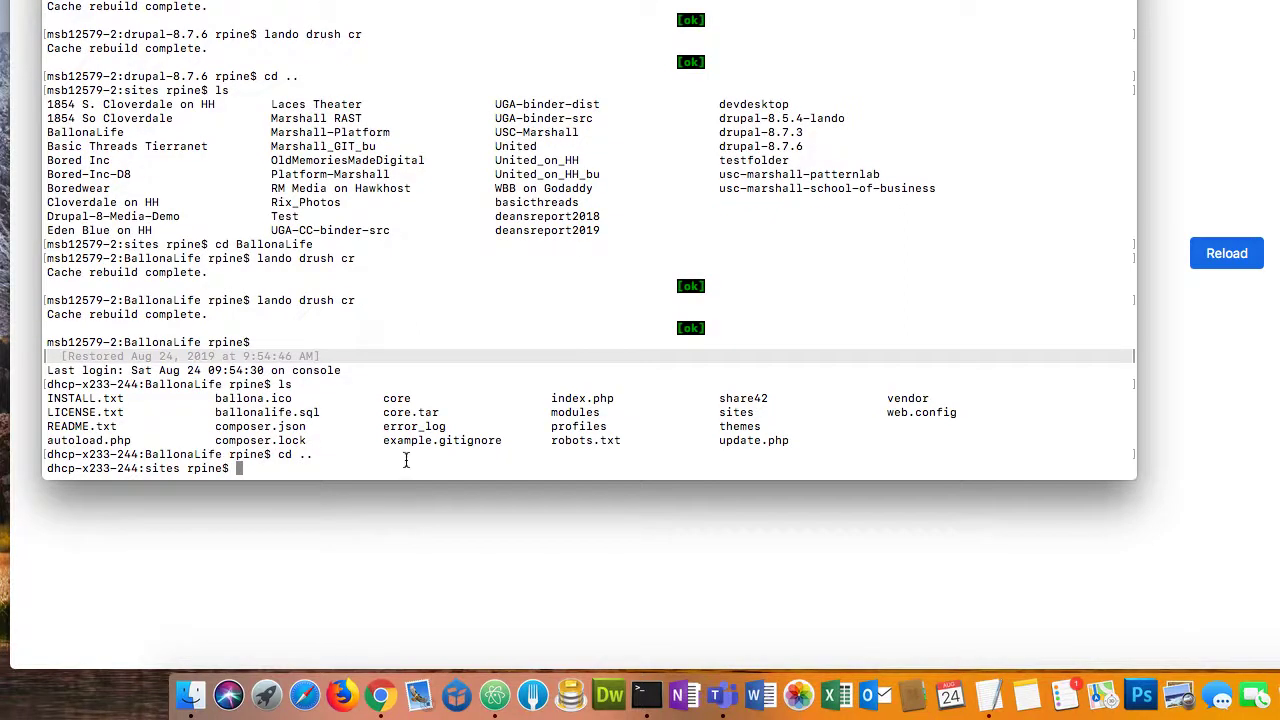
text(ls)
key(Return)
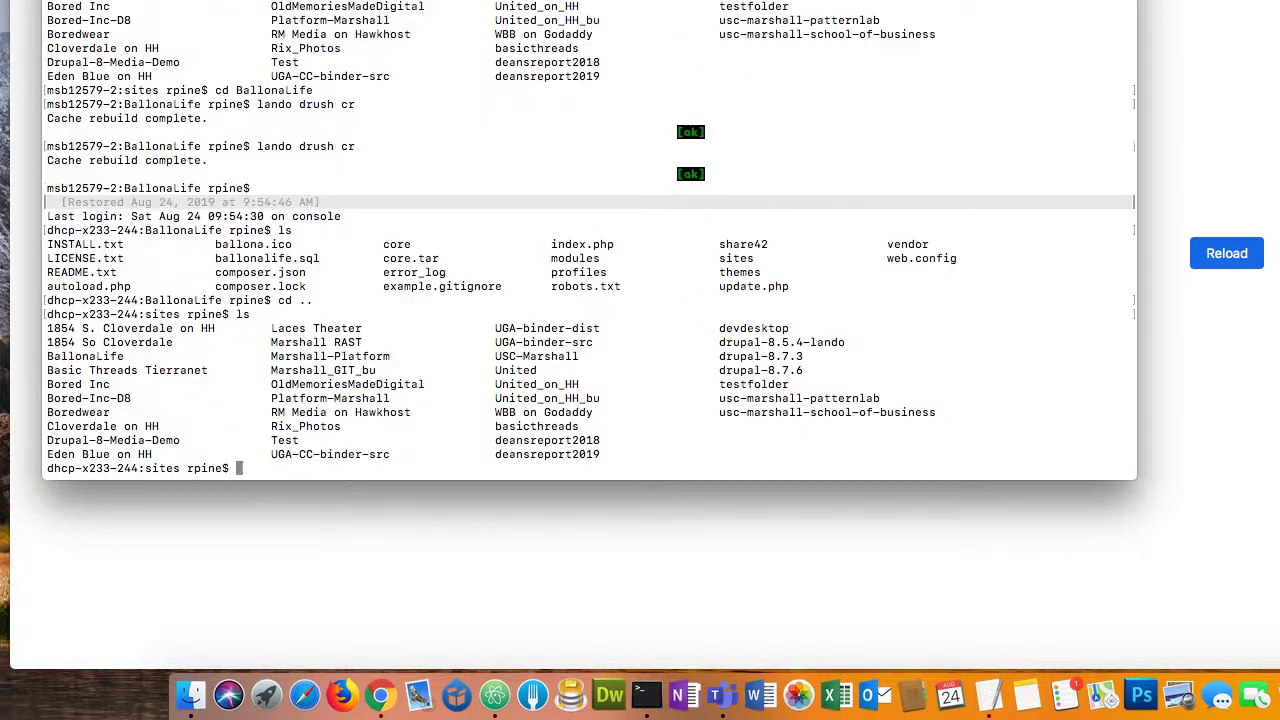
Change into the drupal-8.7.6 folder and start its Lando app with lando start
drag(805, 370, 718, 372)
key(super+c)
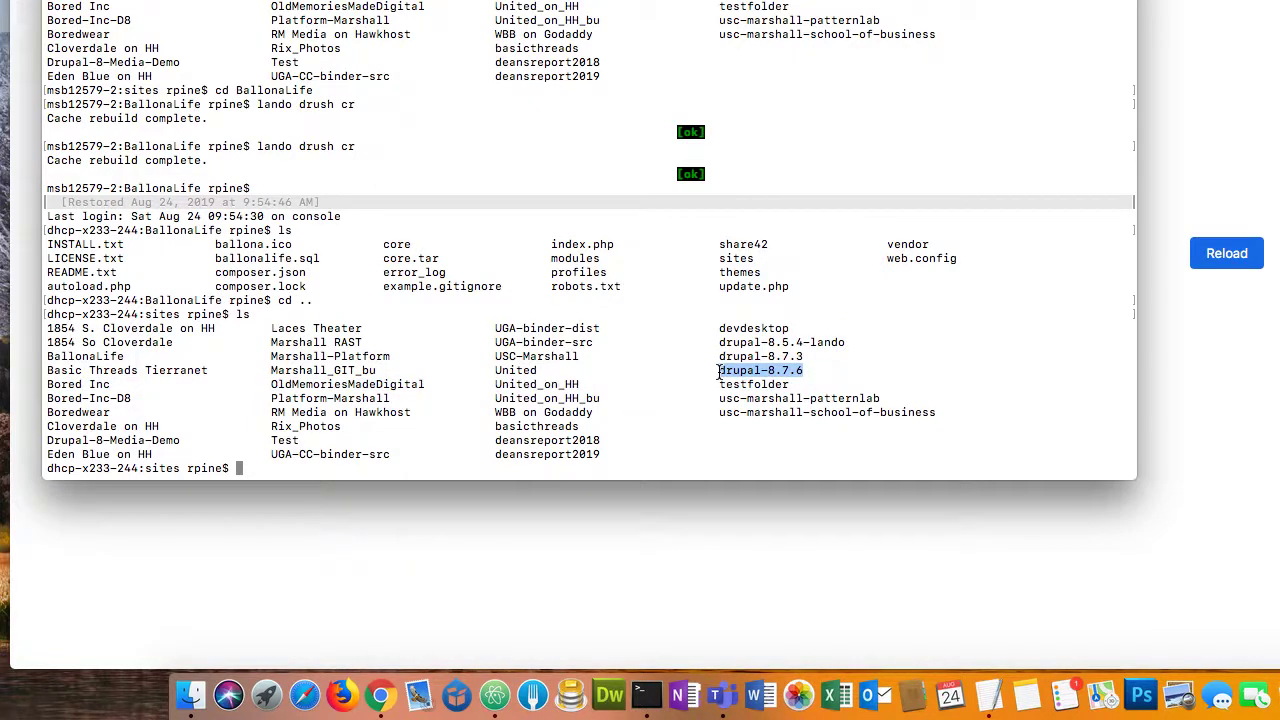
text(cd)
key(super+v)
key(Return)
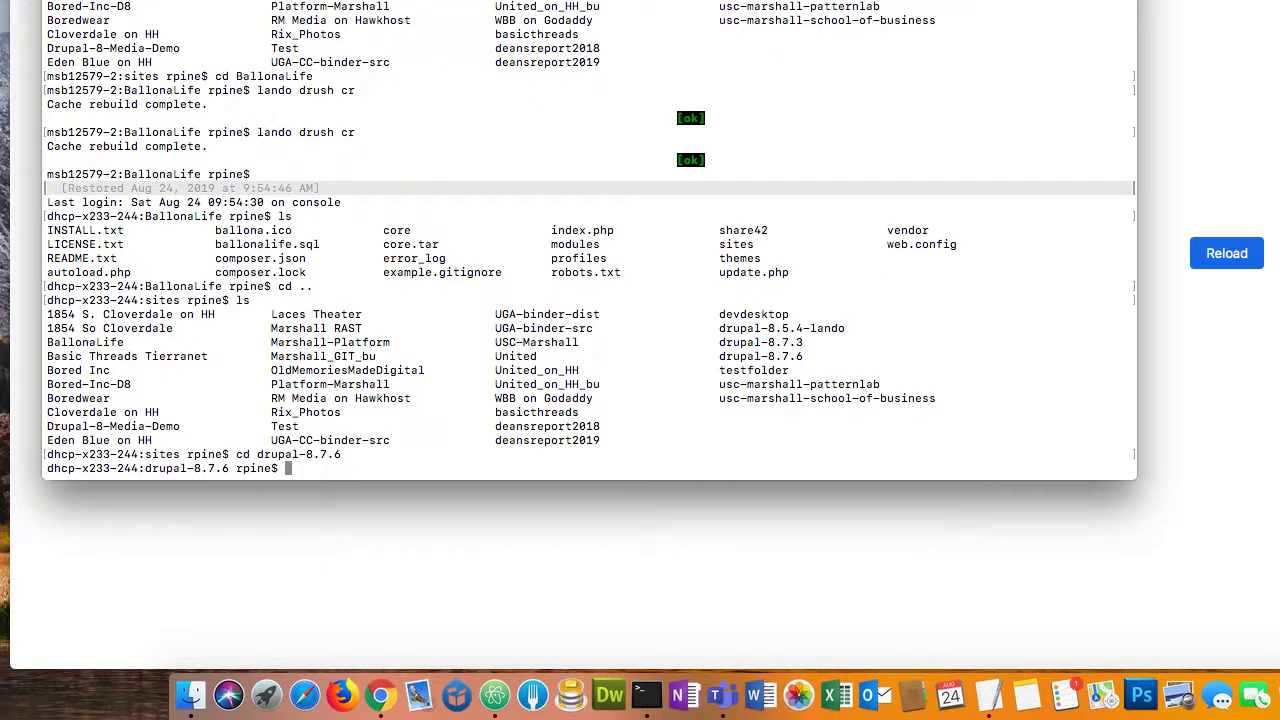
text(lando start)
key(Return)
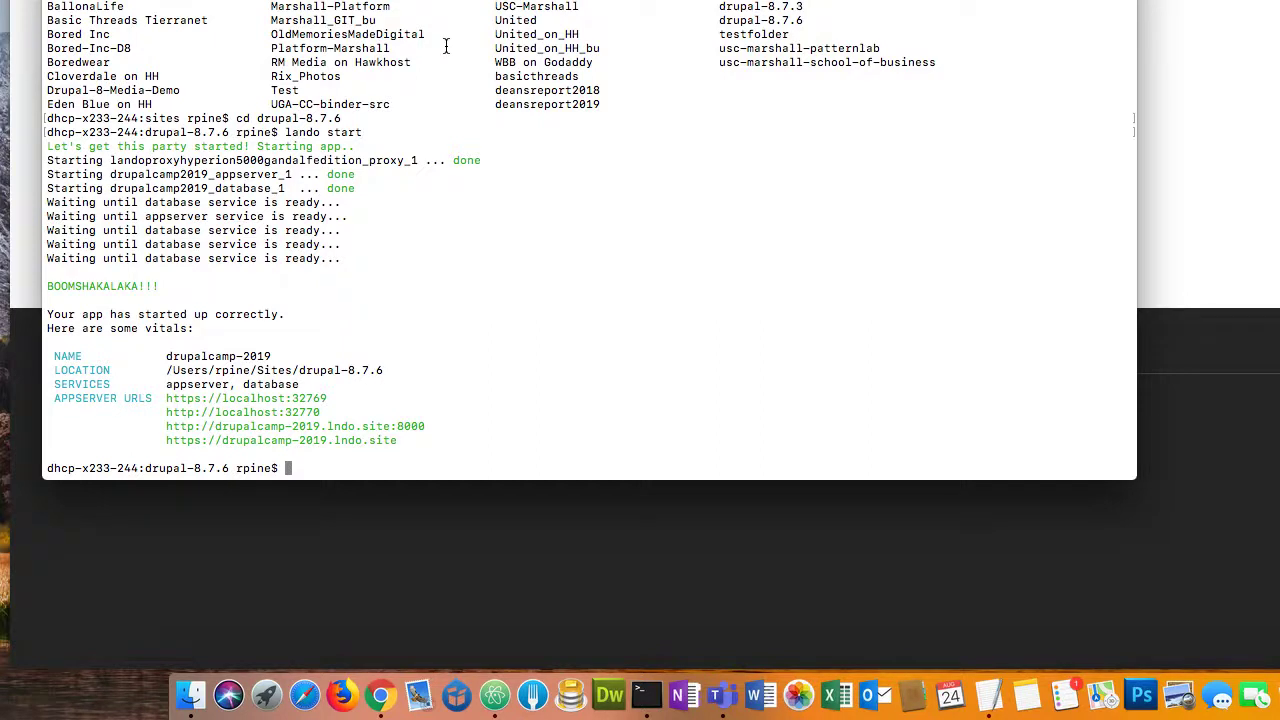
Return to the local Drupal site in the browser and look through the sections of its Configuration page
click(1193, 121)
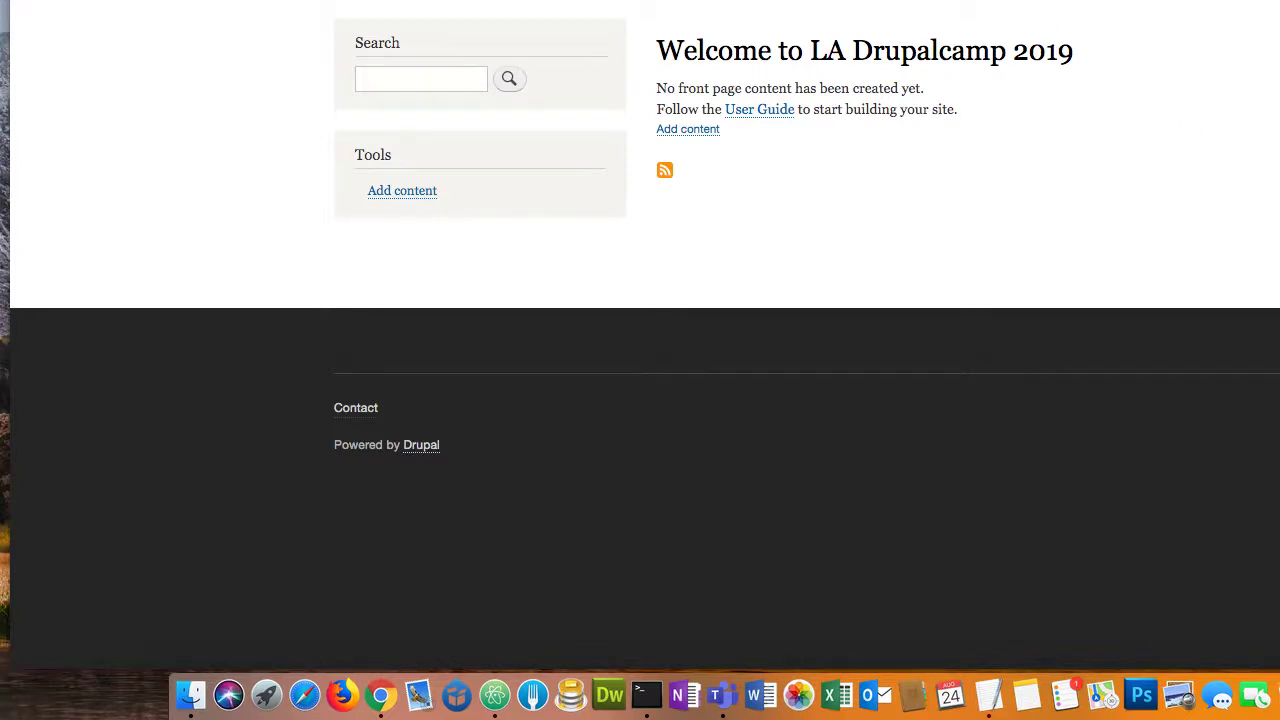
key(super+Tab)
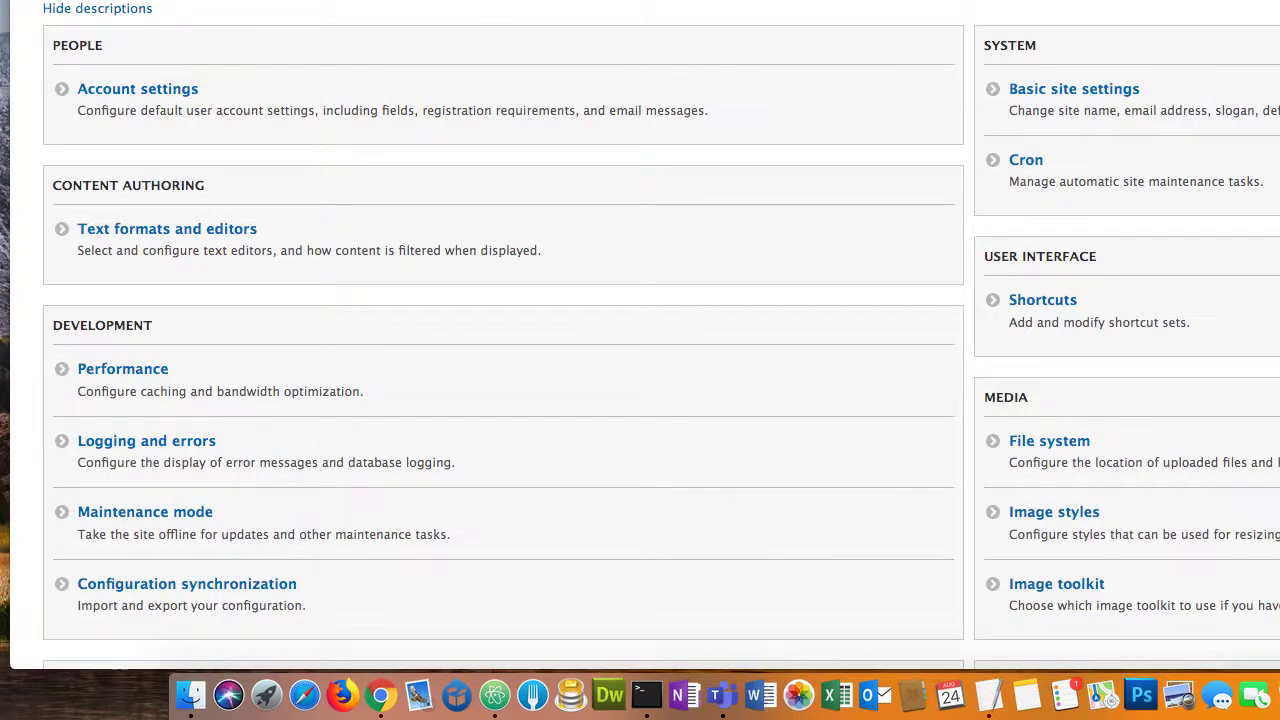
scroll(491, 31, down, 5)
scroll(491, 31, up, 2)
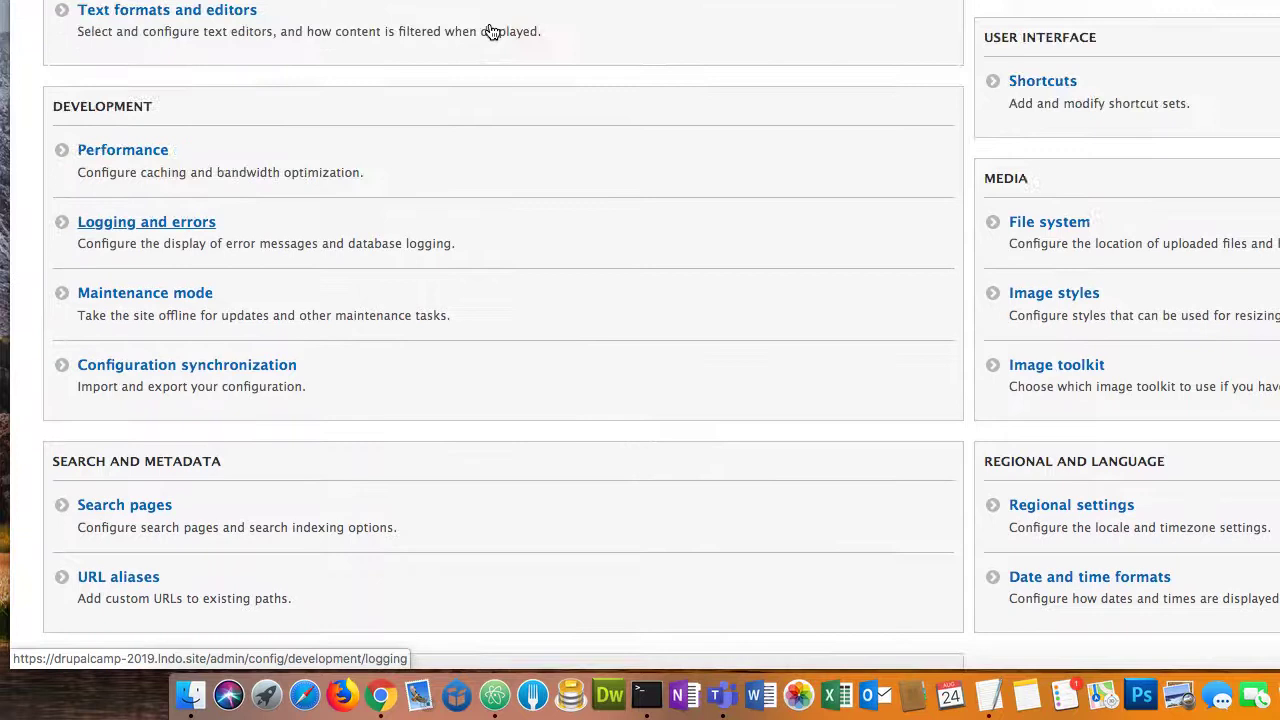
scroll(491, 31, up, 2)
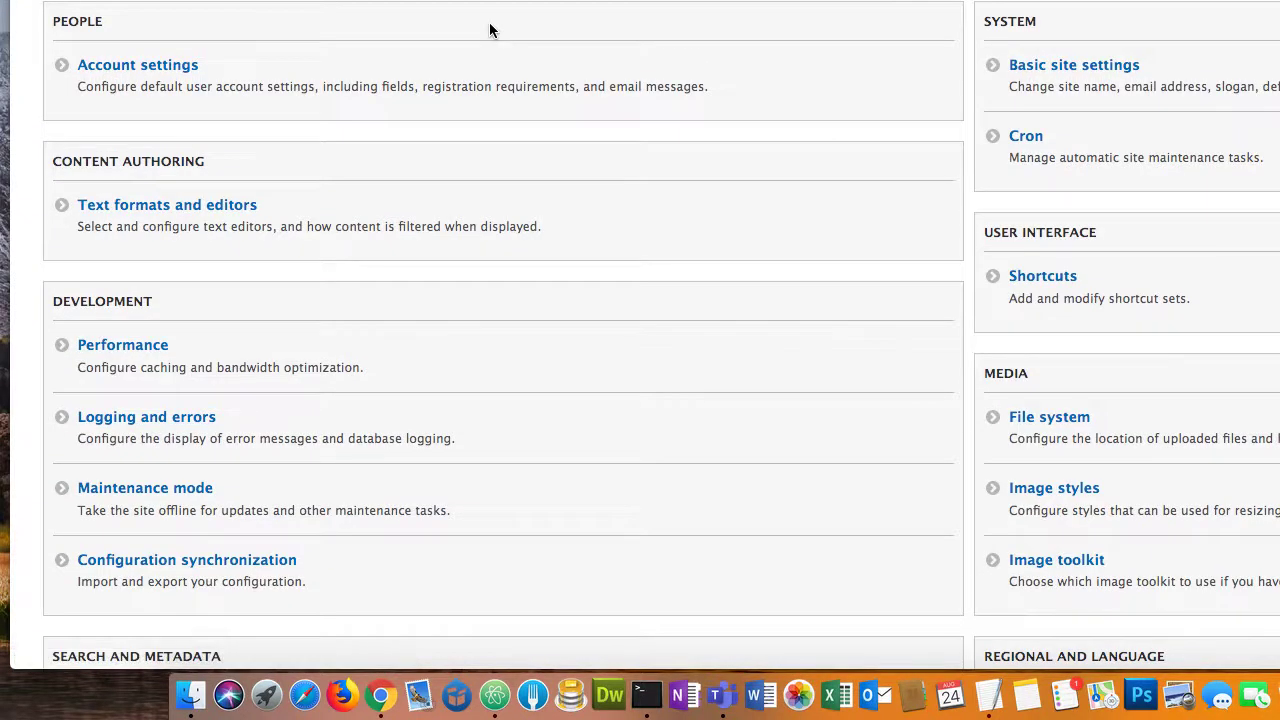
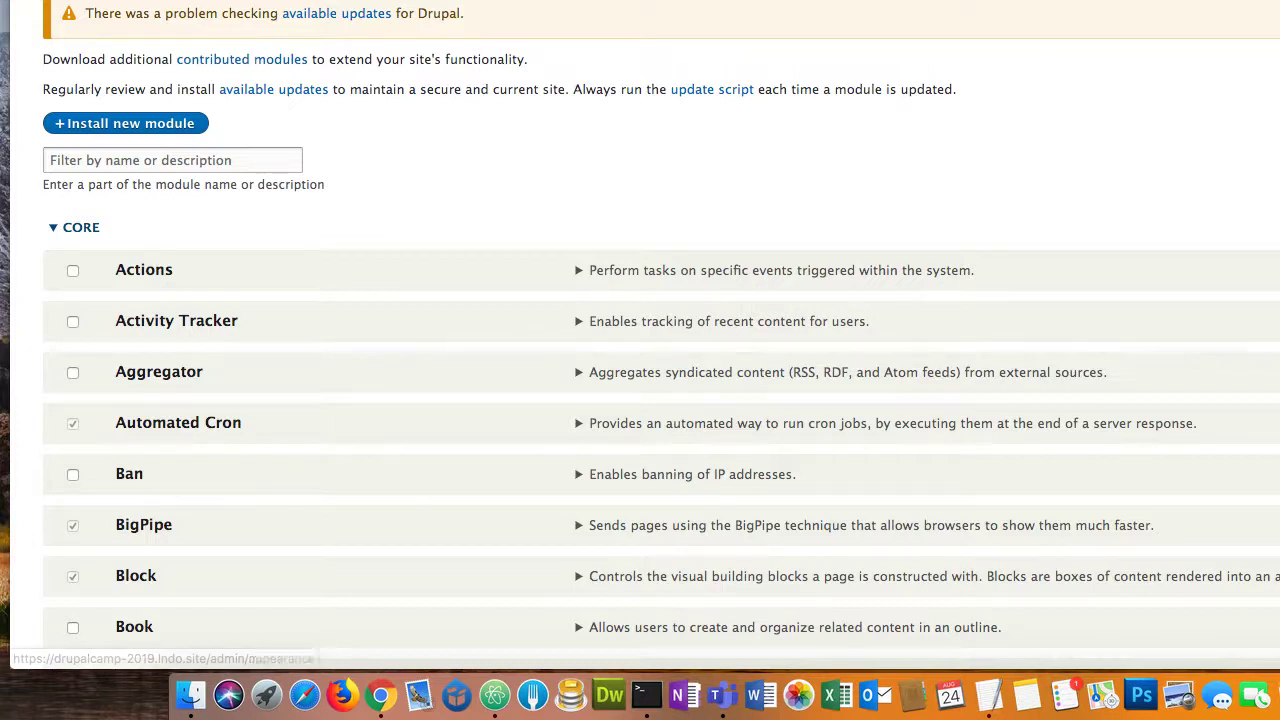
click(135, 137)
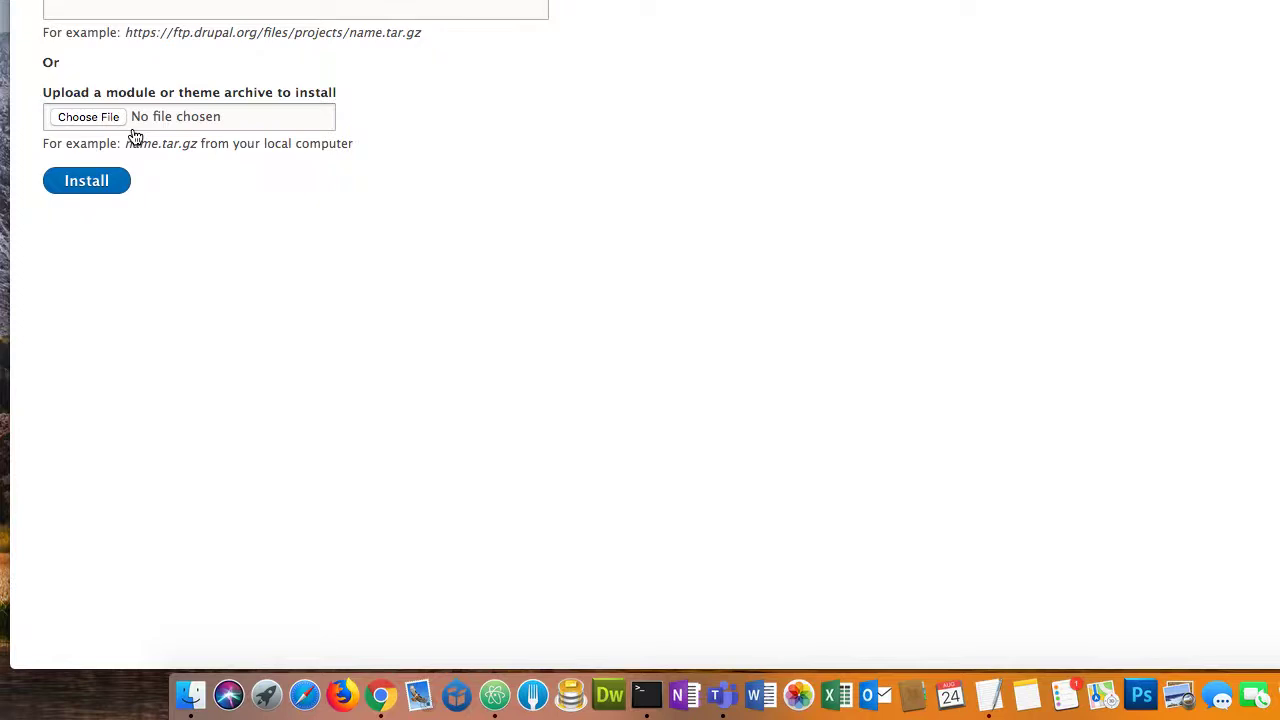
click(104, 10)
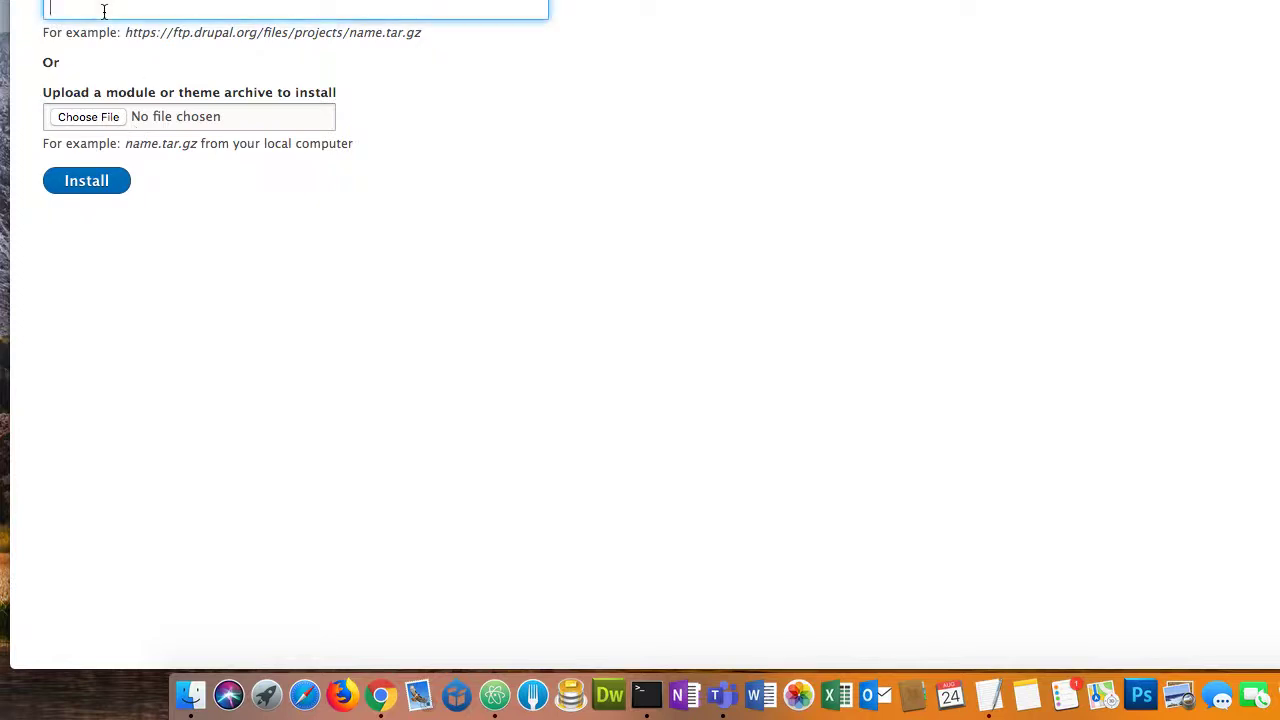
text(drupal-8.7.6)
key(super+Tab)
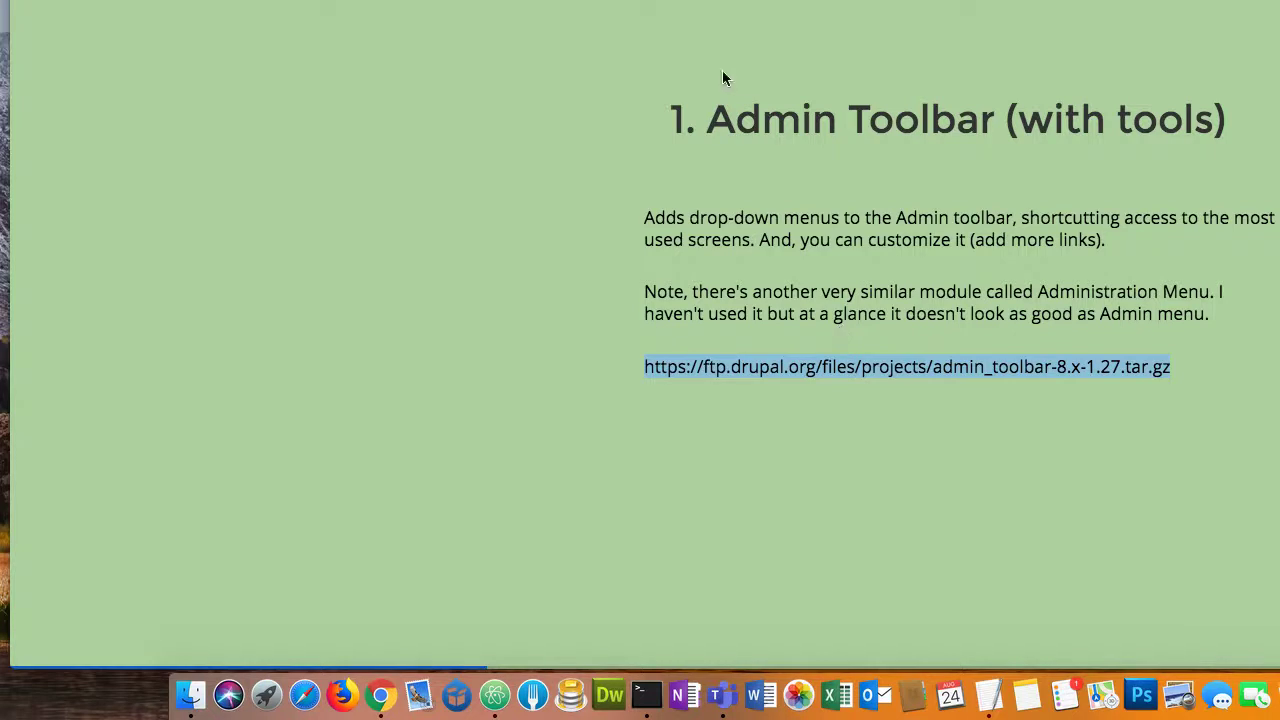
key(super+Tab)
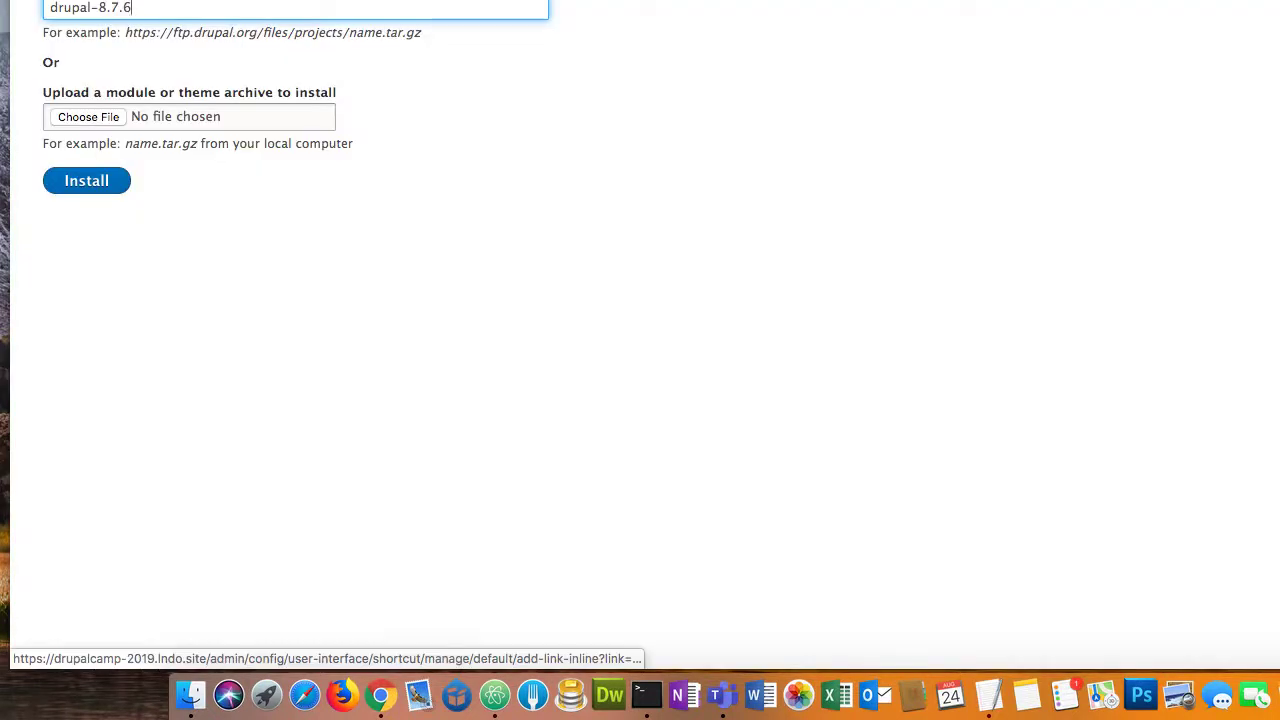
key(super+a)
text(https://ftp.drupal.org/files/projects/admin_toolbar-8.x-1.27.tar.gz)
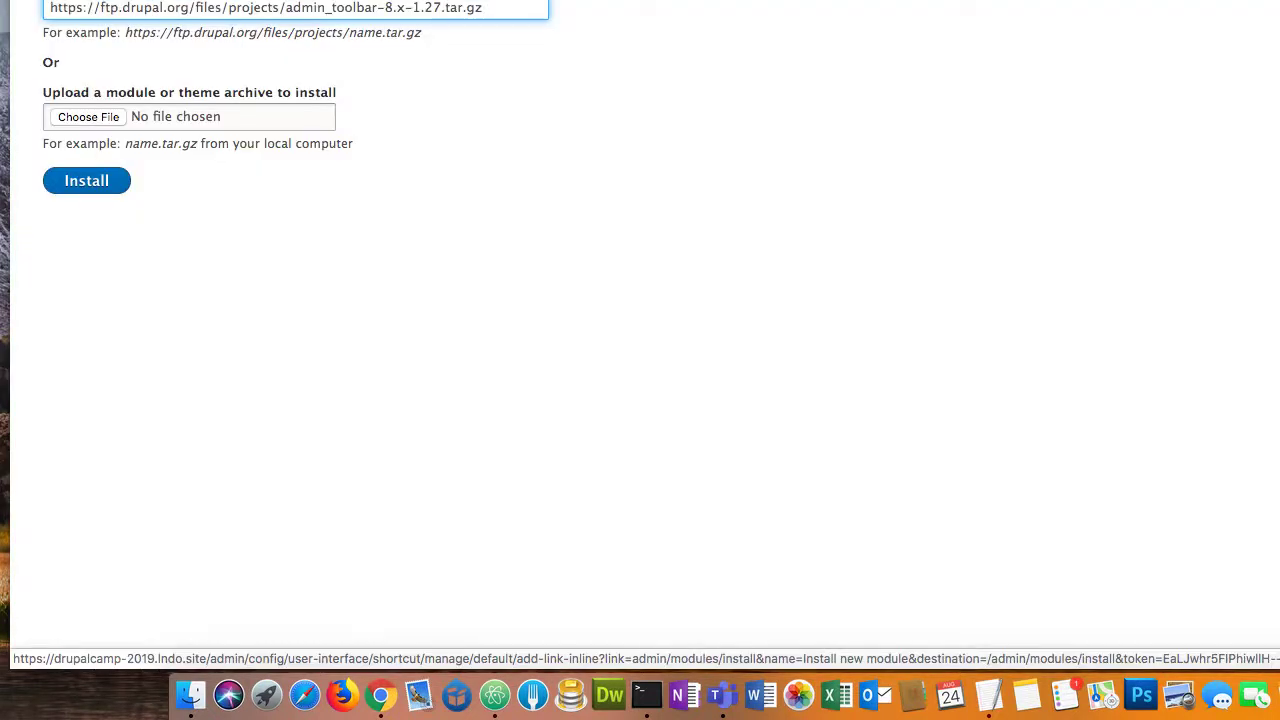
click(106, 190)
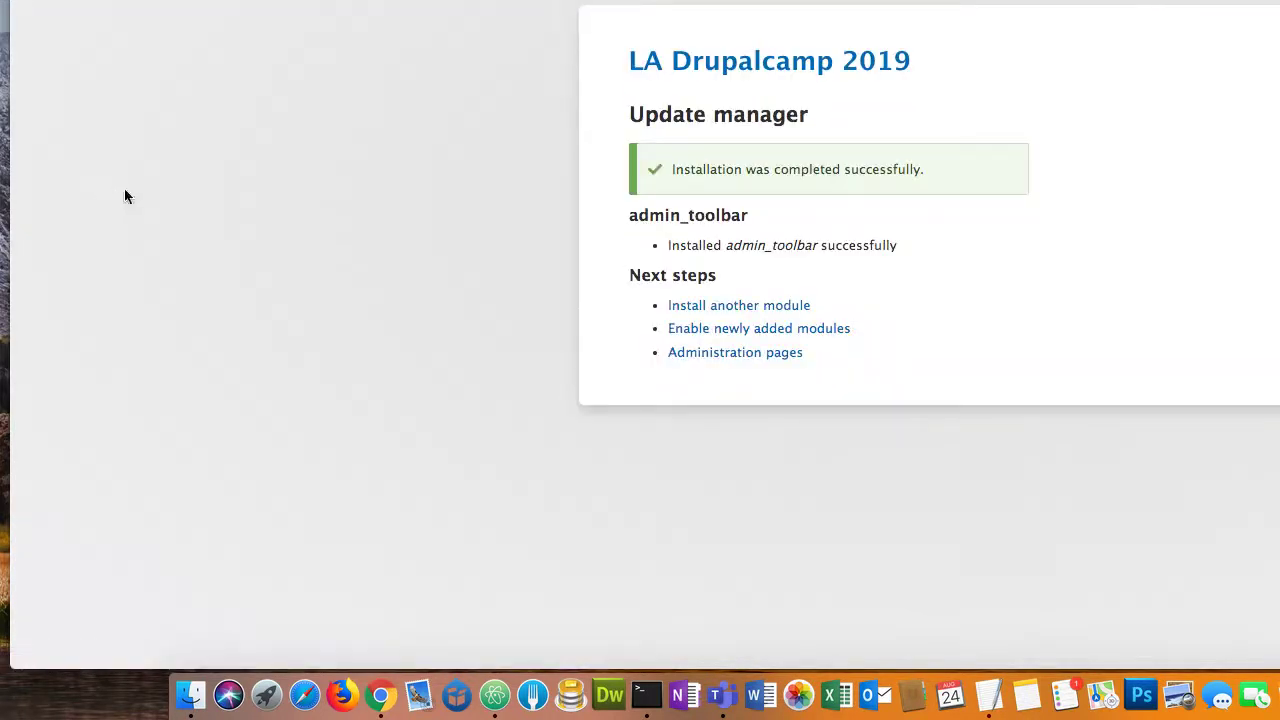
Filter the newly available modules by "admin" and enable Admin Toolbar and Admin Toolbar Extra Tools
click(711, 340)
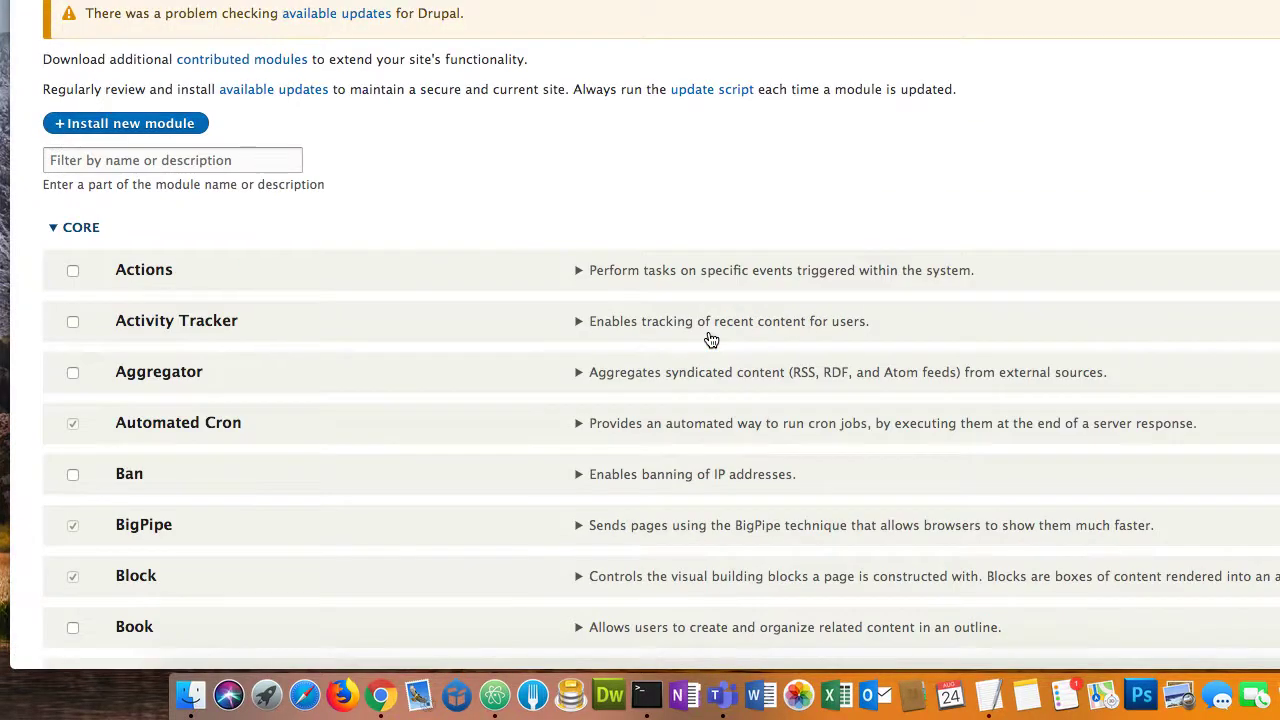
click(282, 160)
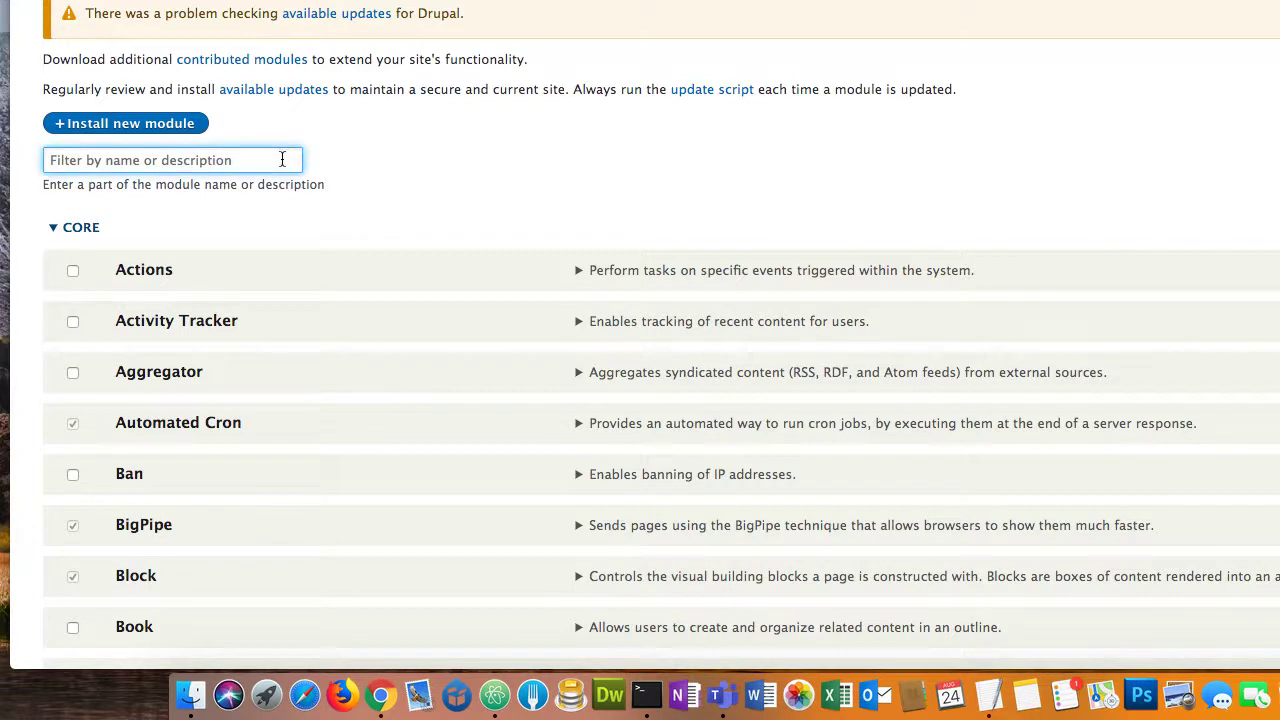
text(admin)
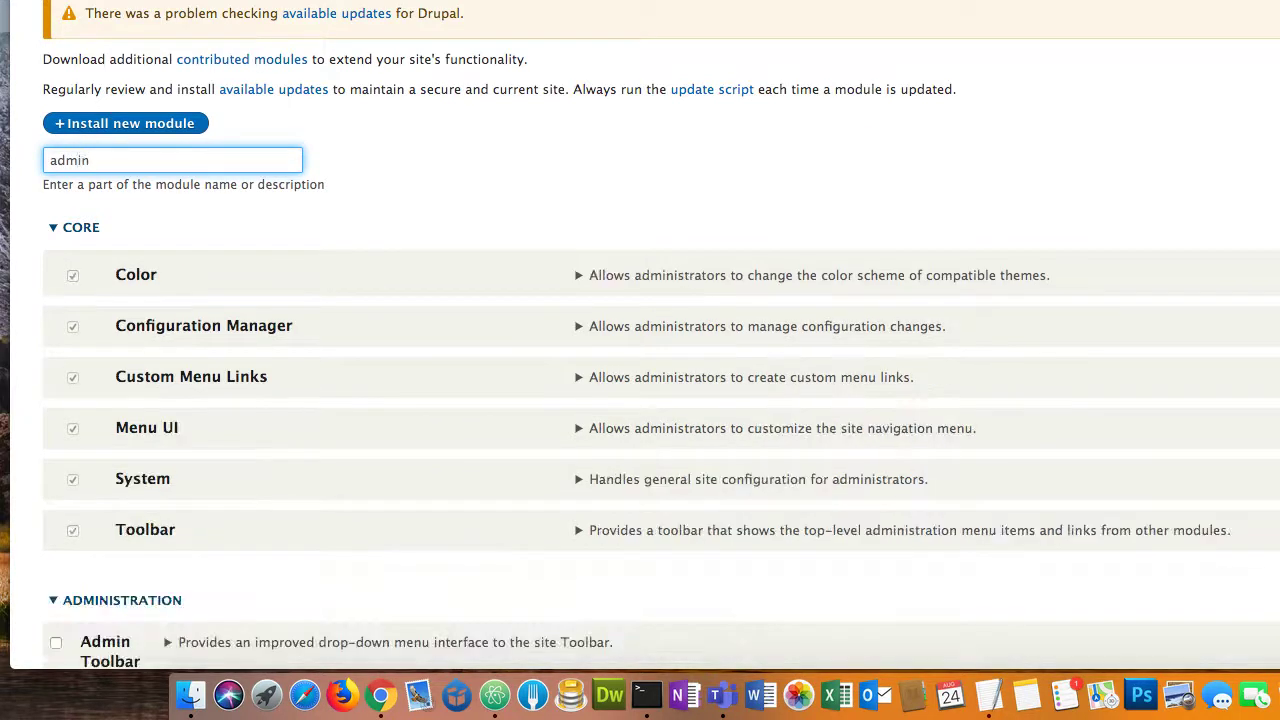
scroll(321, 221, down, 7)
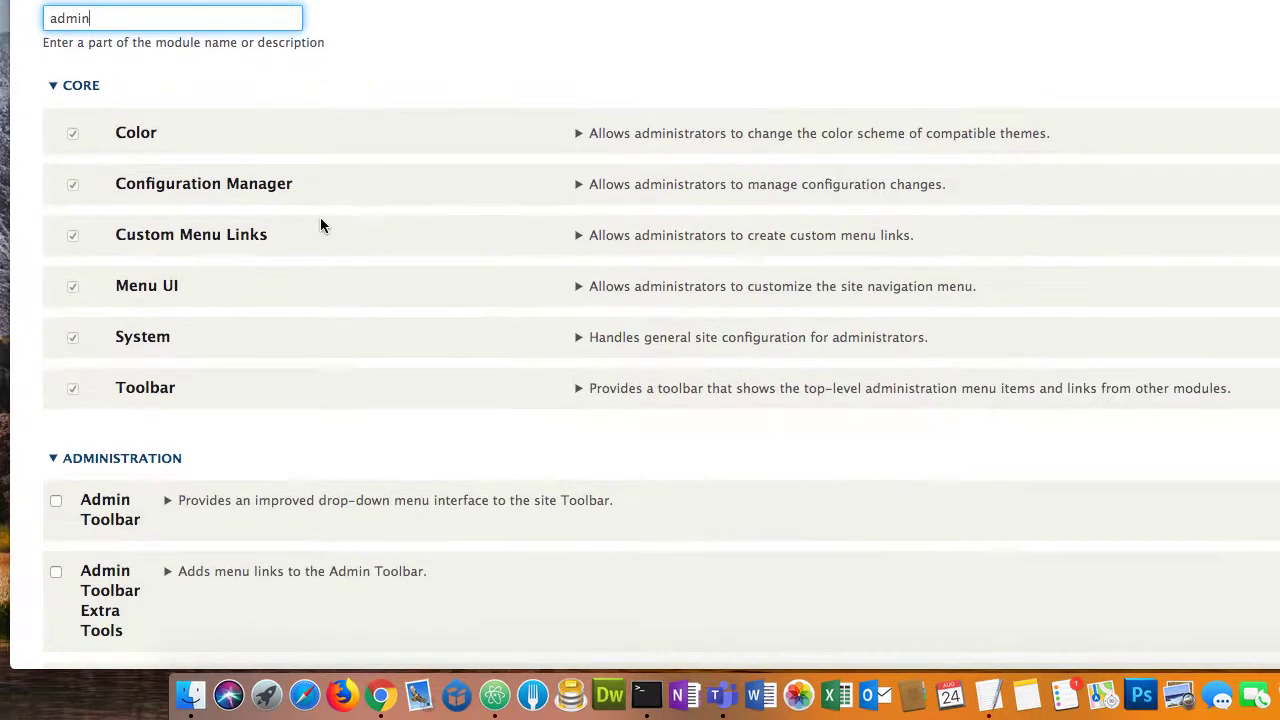
scroll(320, 225, down, 2)
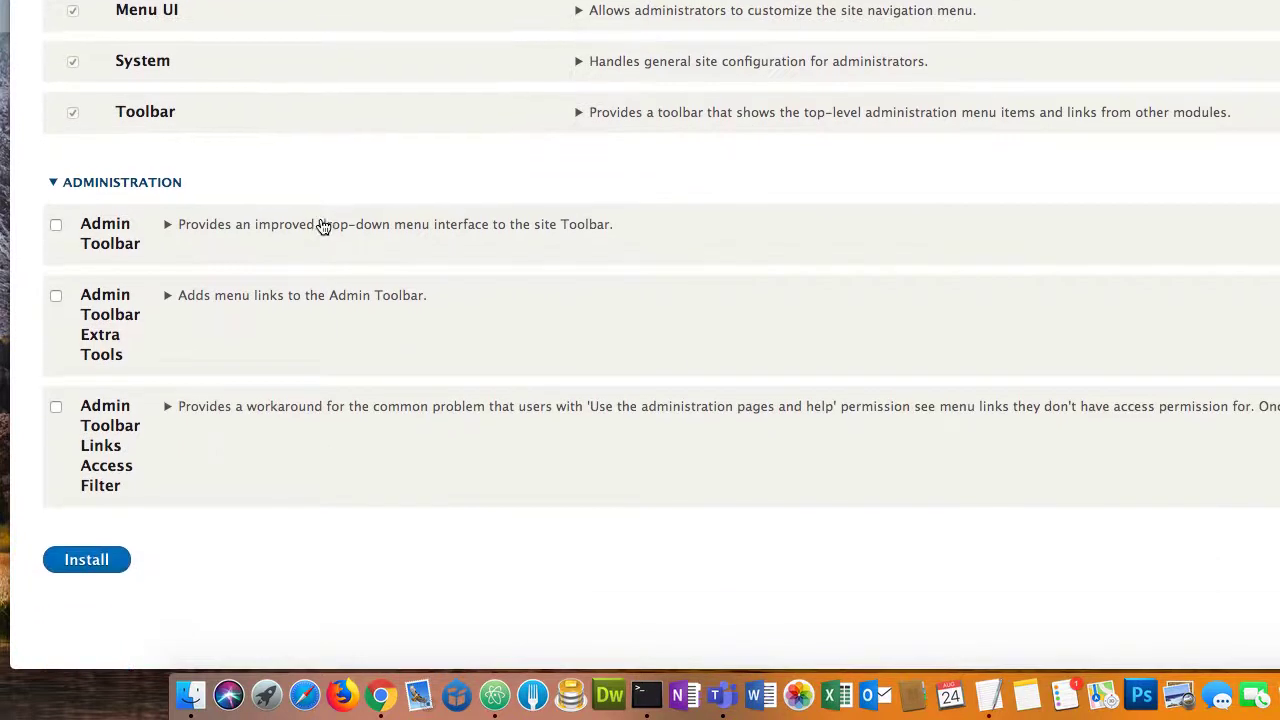
click(57, 233)
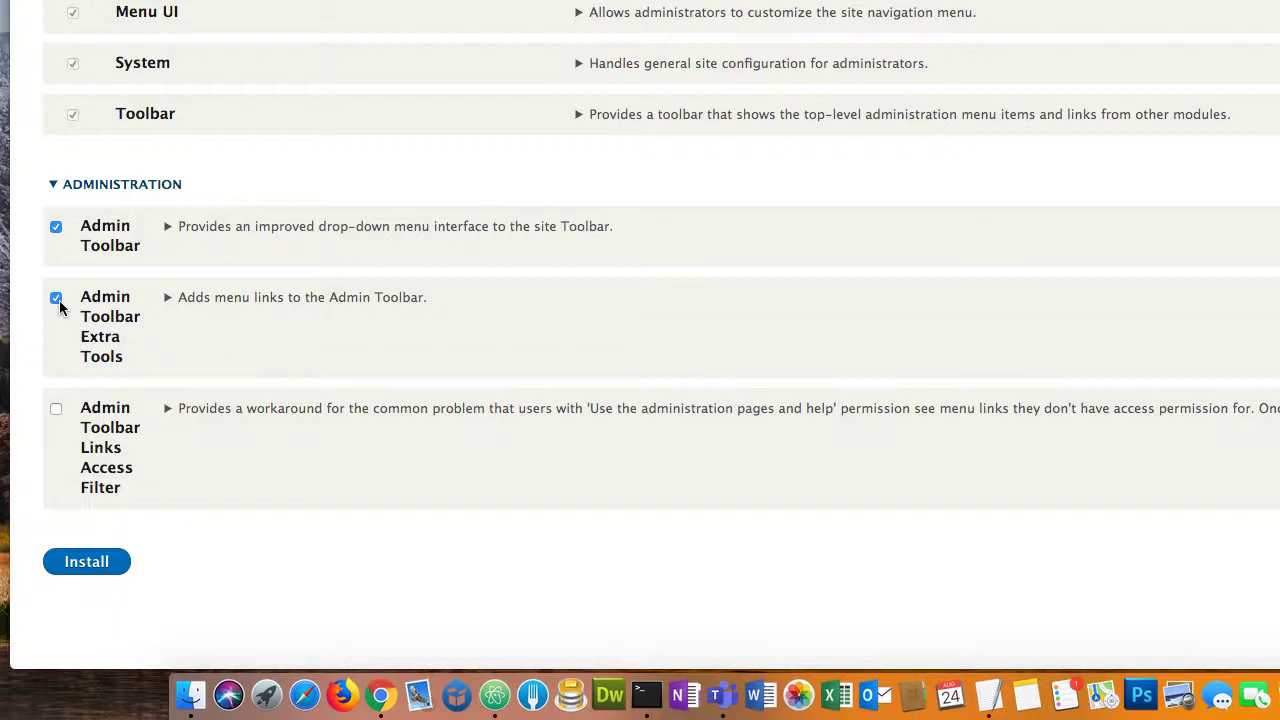
click(83, 563)
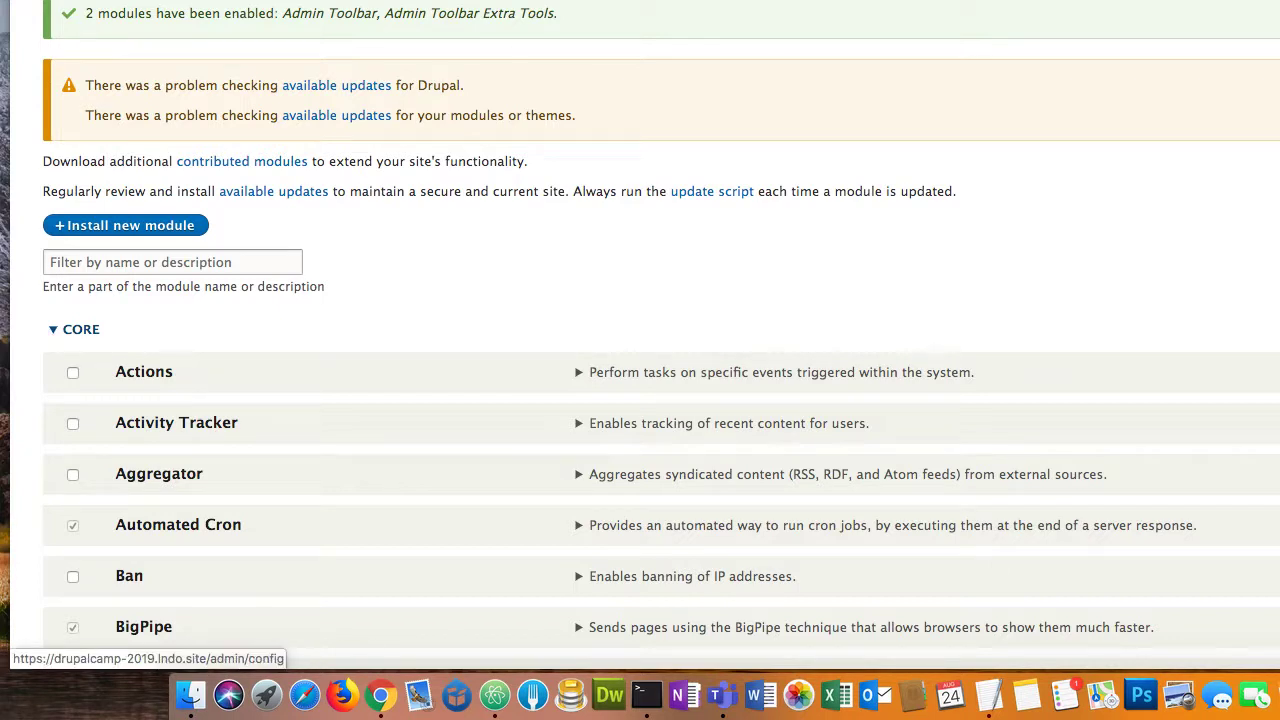
Open the Performance settings through the Development submenu of the new Configuration drop-down
mouse_move(560, 0)
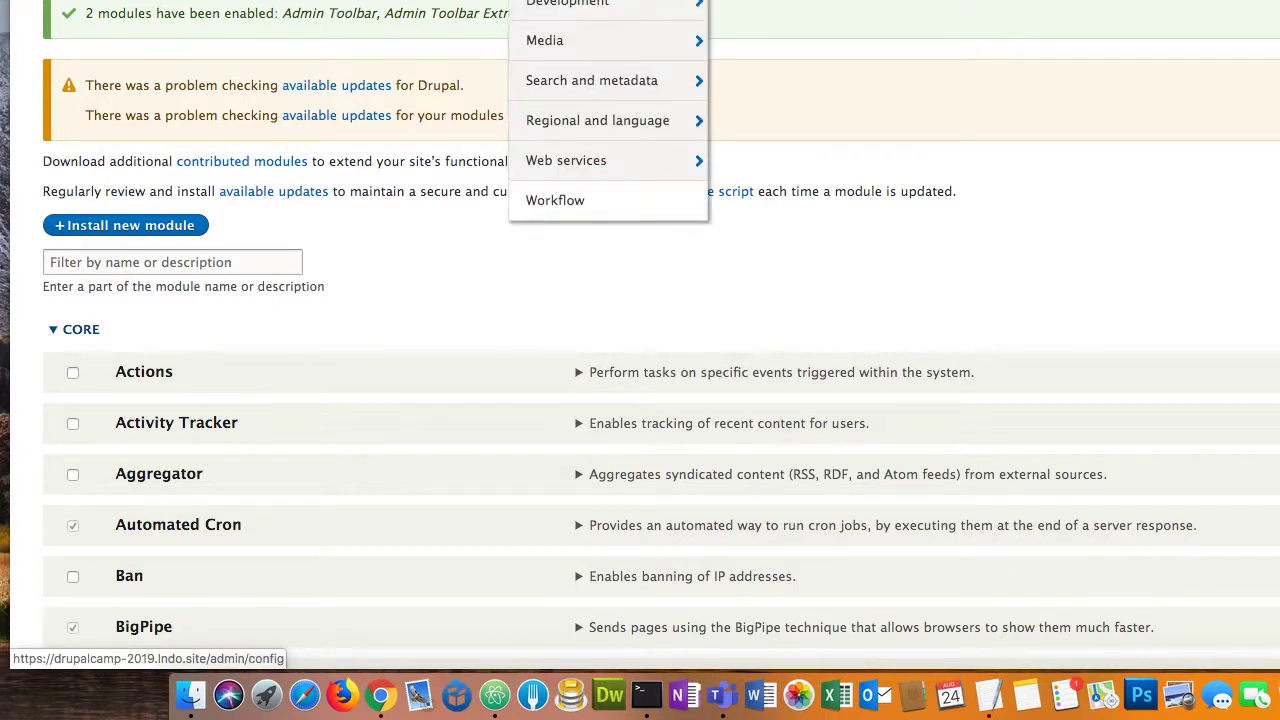
mouse_move(645, 3)
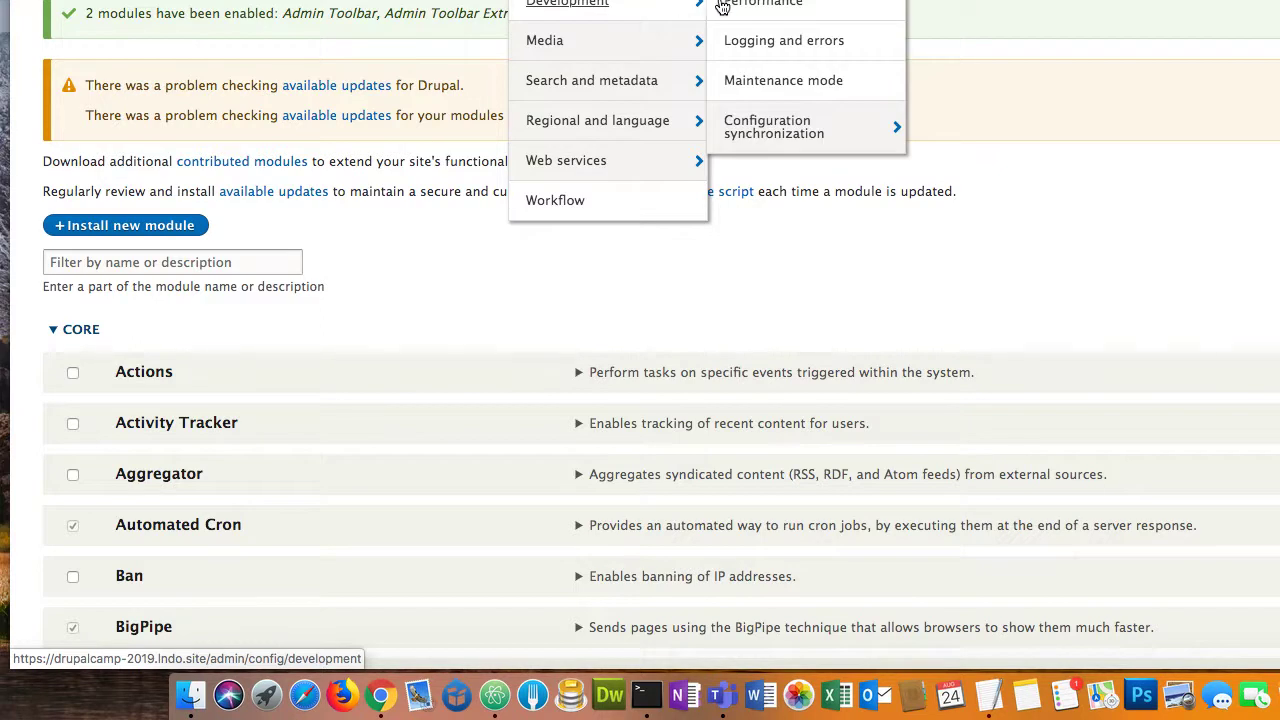
click(795, 12)
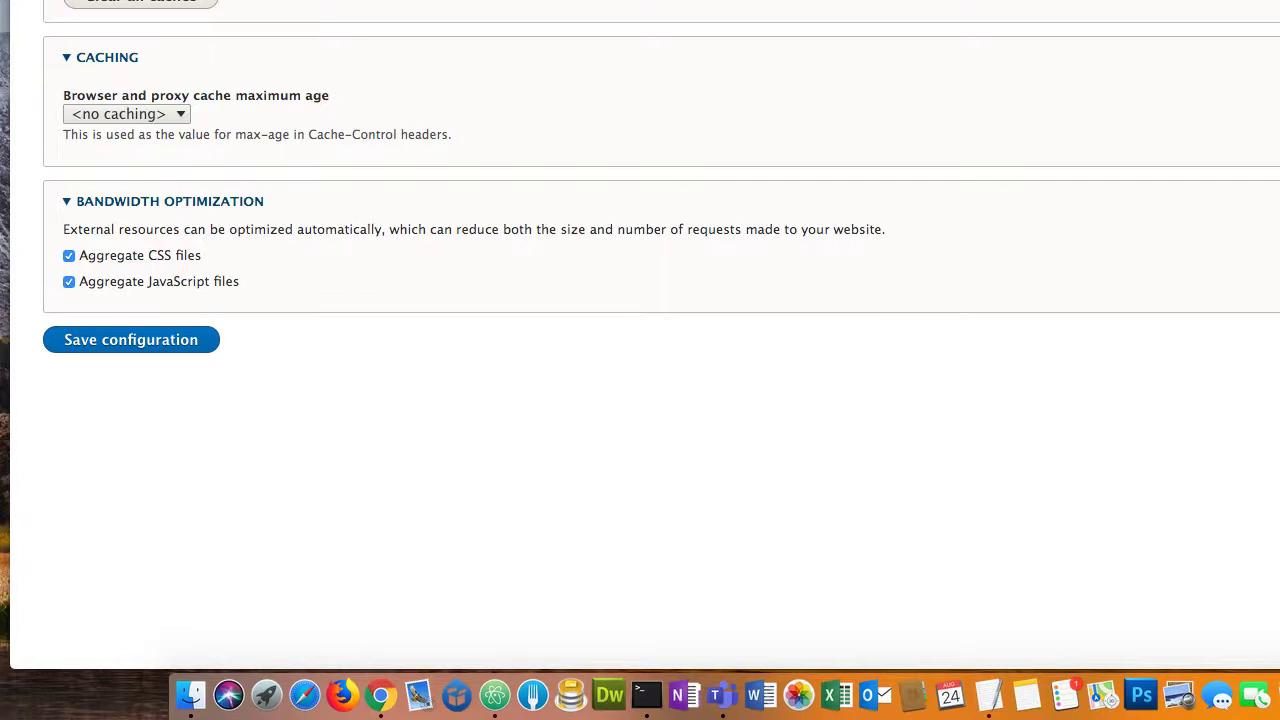
Switch to the presentation and advance from the Admin Toolbar slide to the Pathauto slide
key(super+Tab)
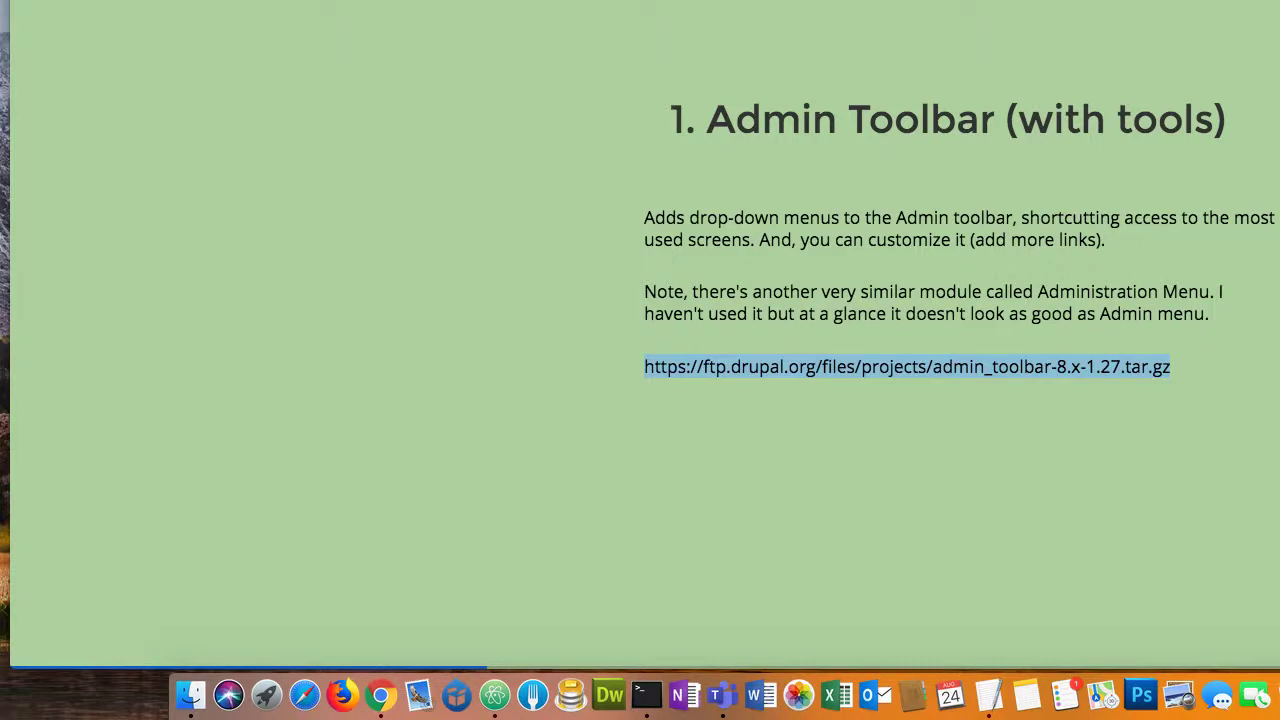
key(Down)
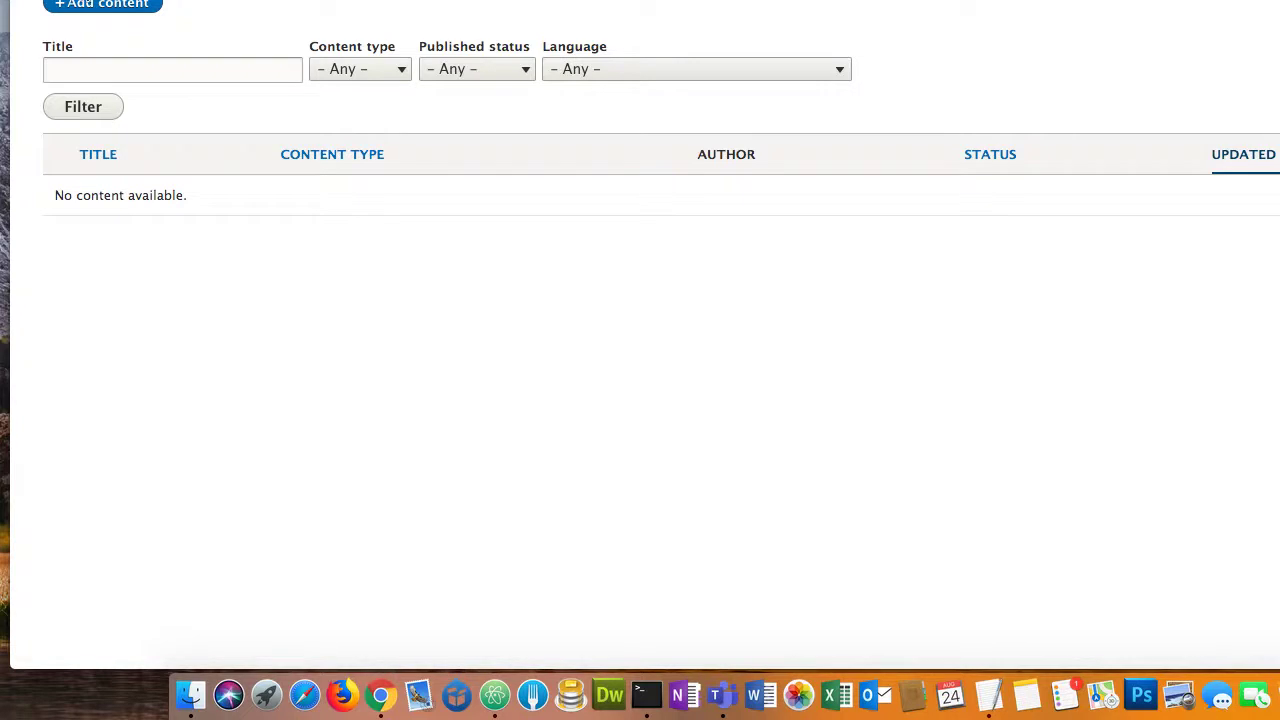
Add a basic page titled "test page" with the body text "123" and save it as published
click(95, 8)
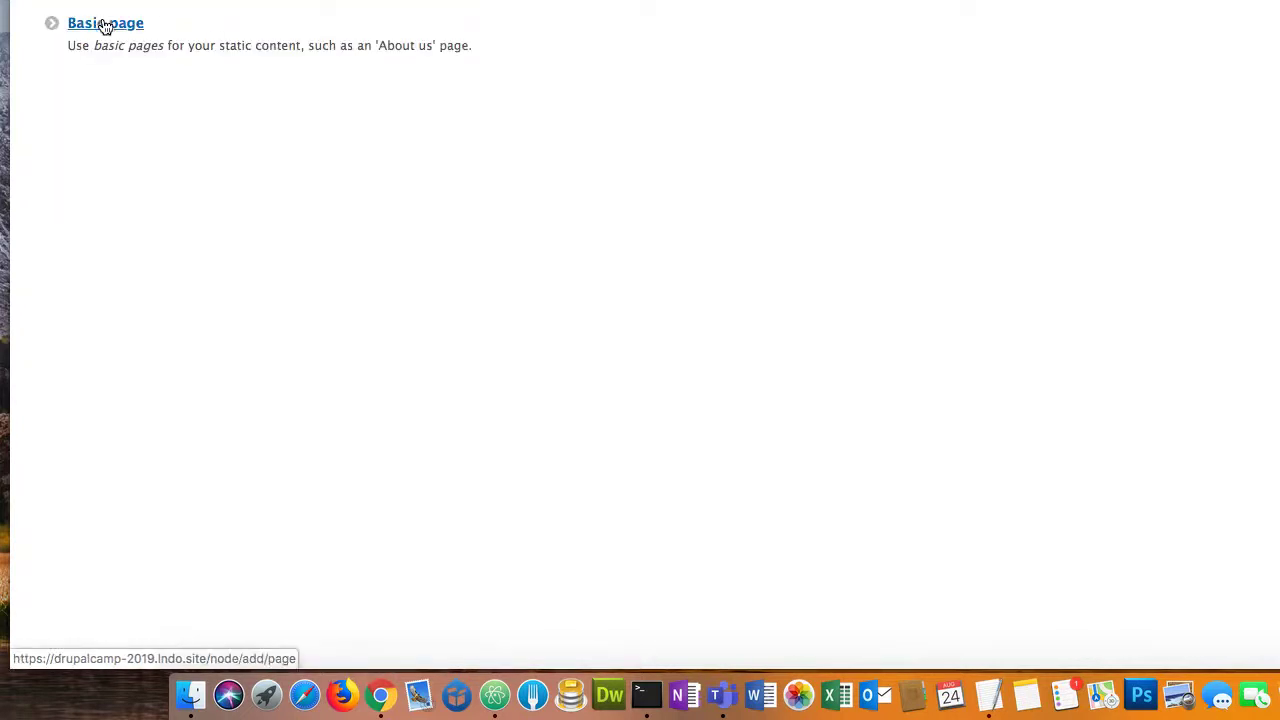
click(106, 24)
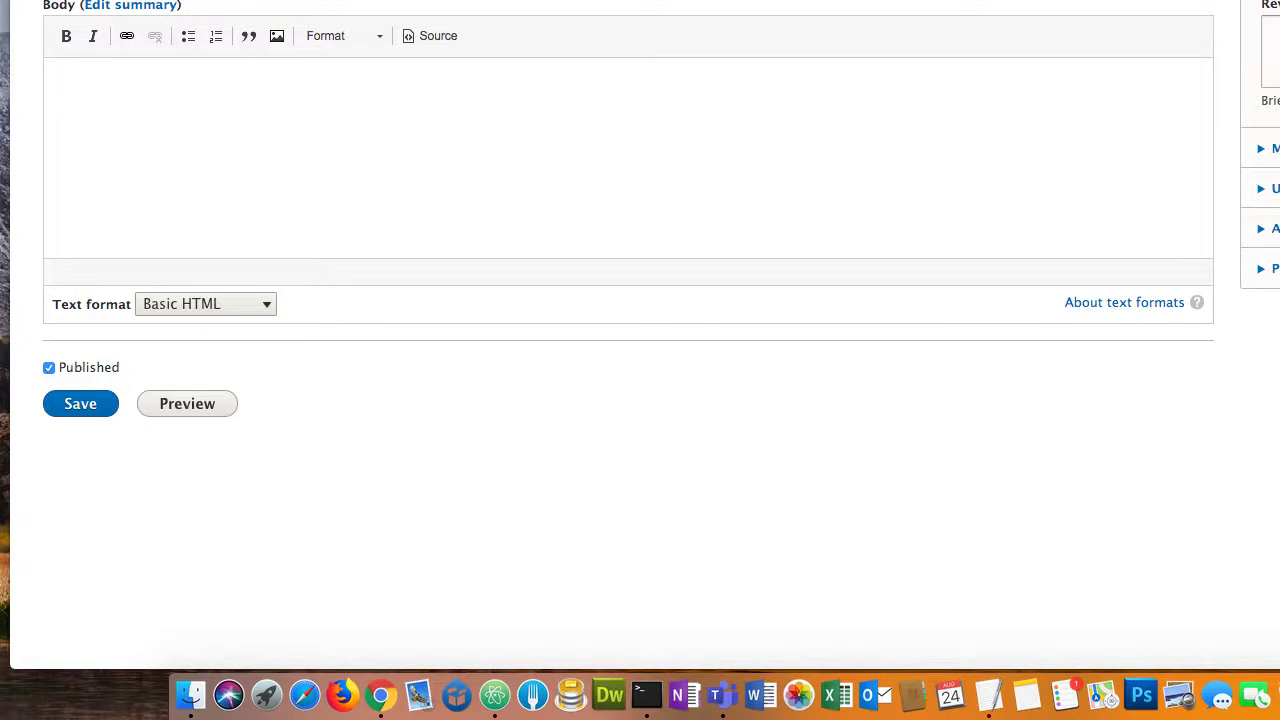
click(126, 92)
text(123)
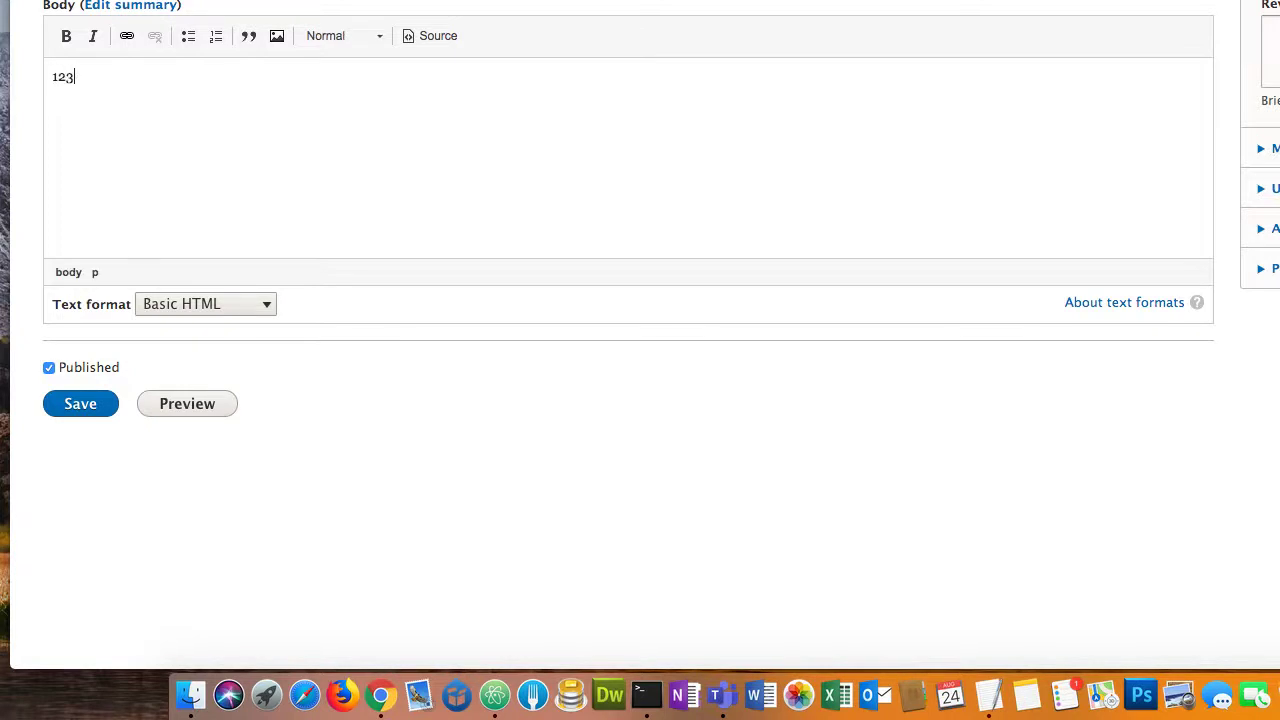
click(73, 410)
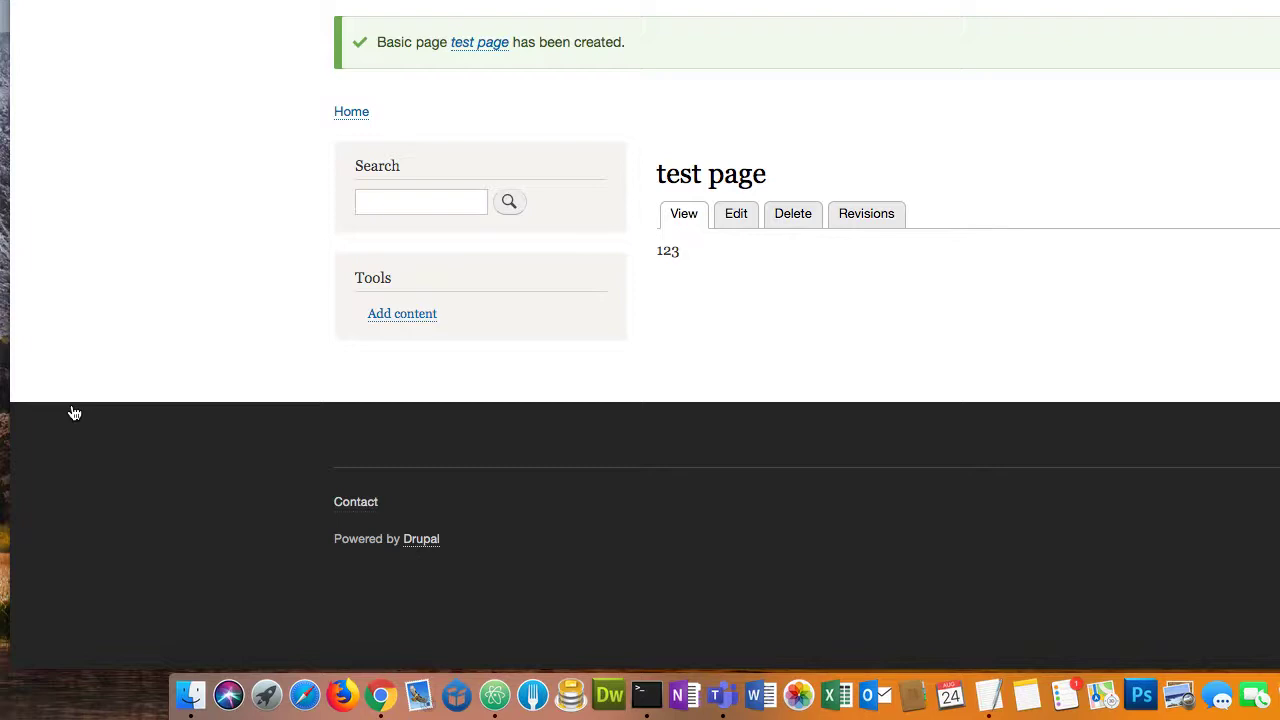
Open the test page for editing, expand its menu and URL alias settings, and enter an alias beginning with "te"
click(739, 220)
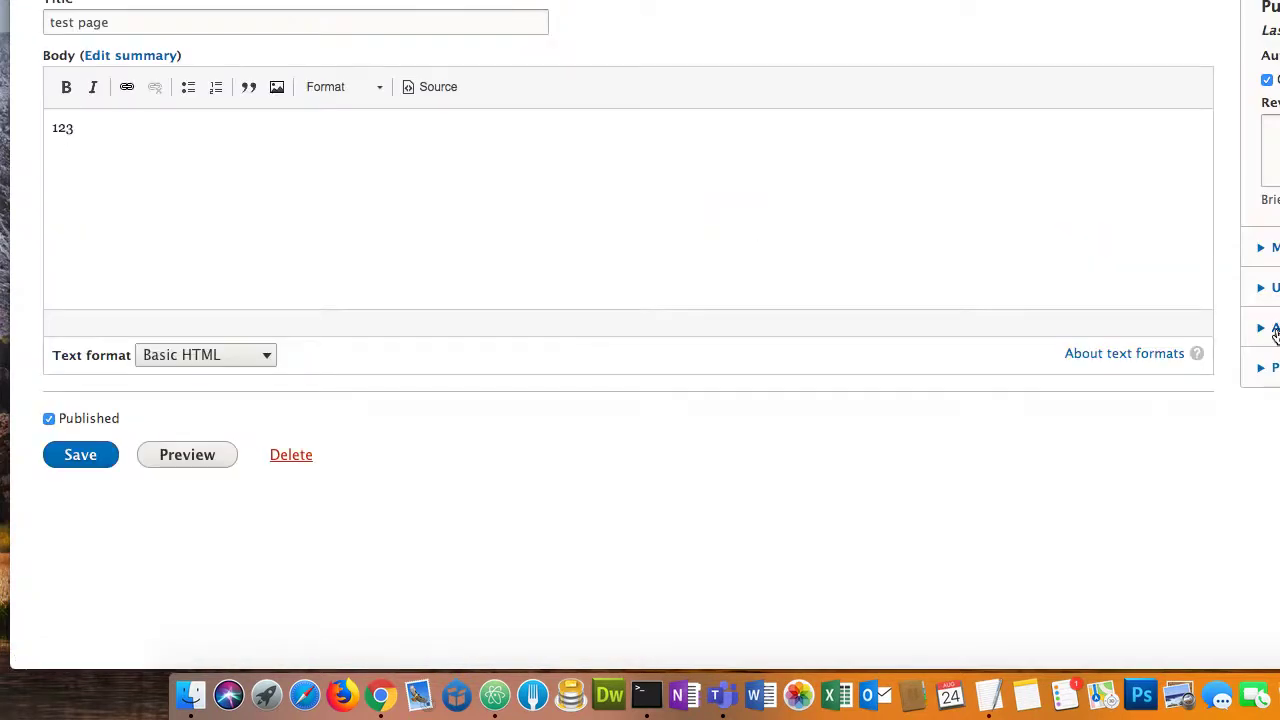
click(1268, 287)
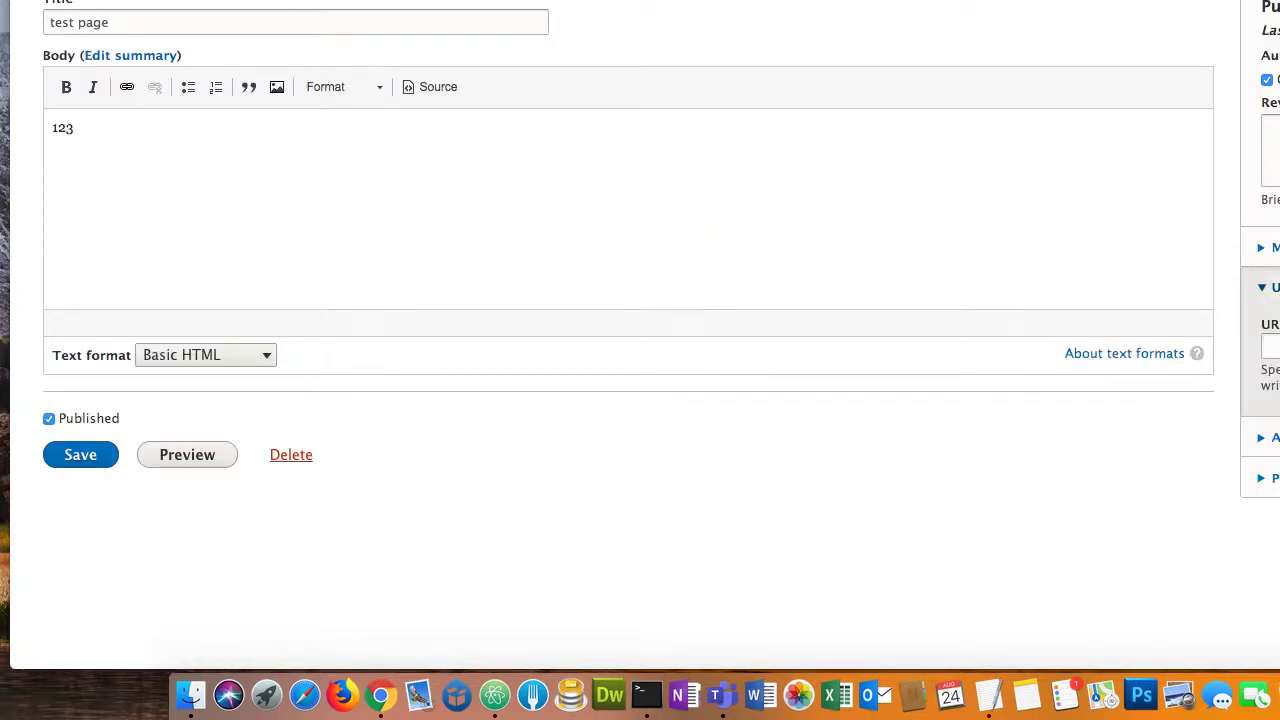
double_click(1275, 247)
click(1268, 250)
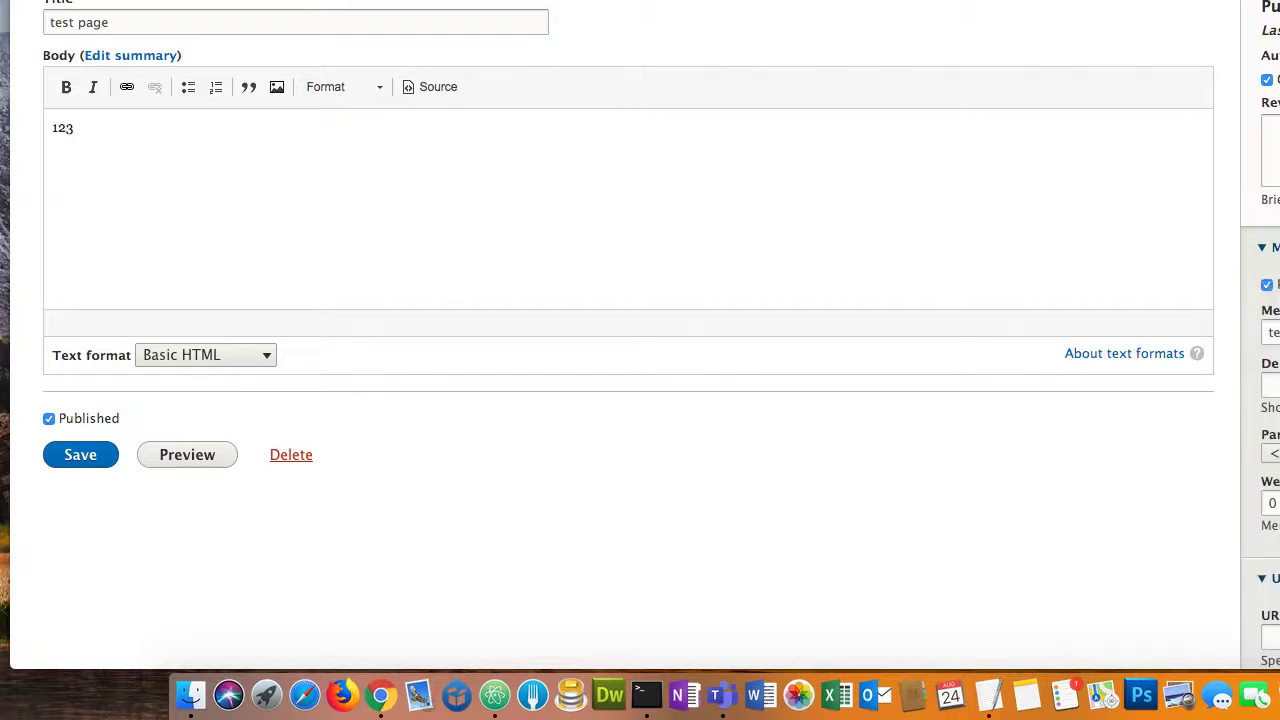
scroll(640, 330, down, 5)
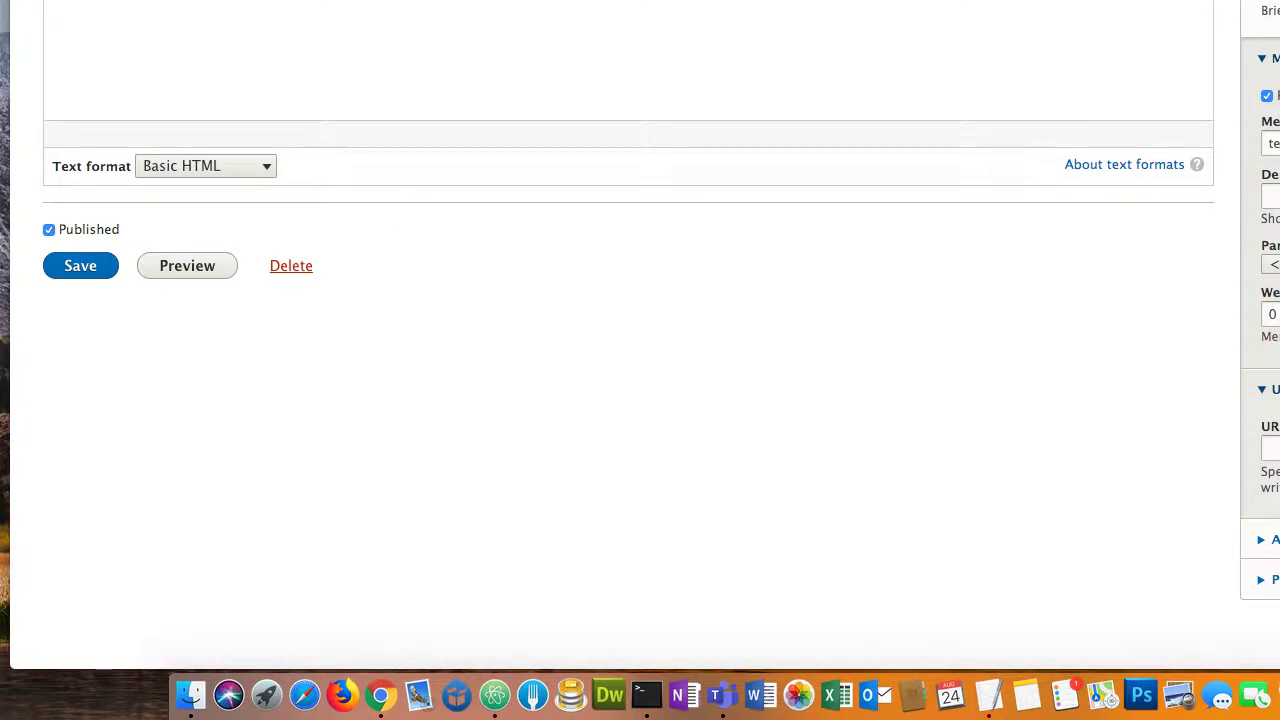
click(1270, 449)
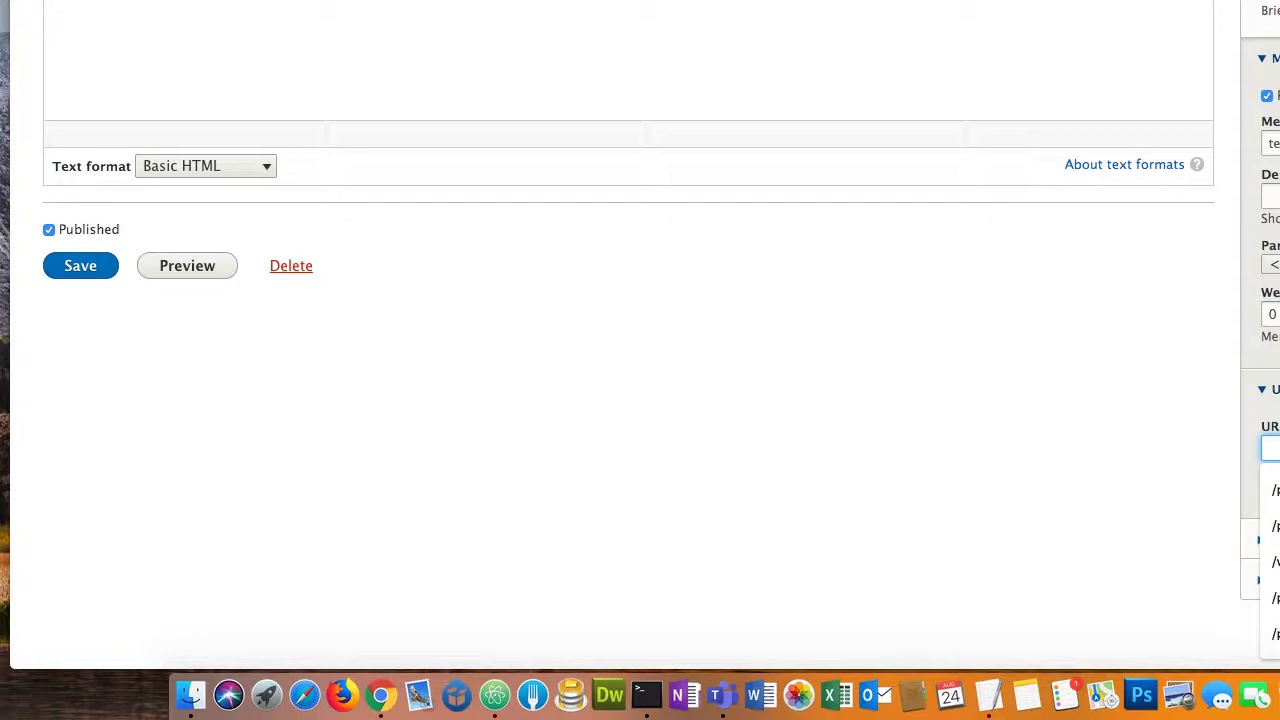
text(te)
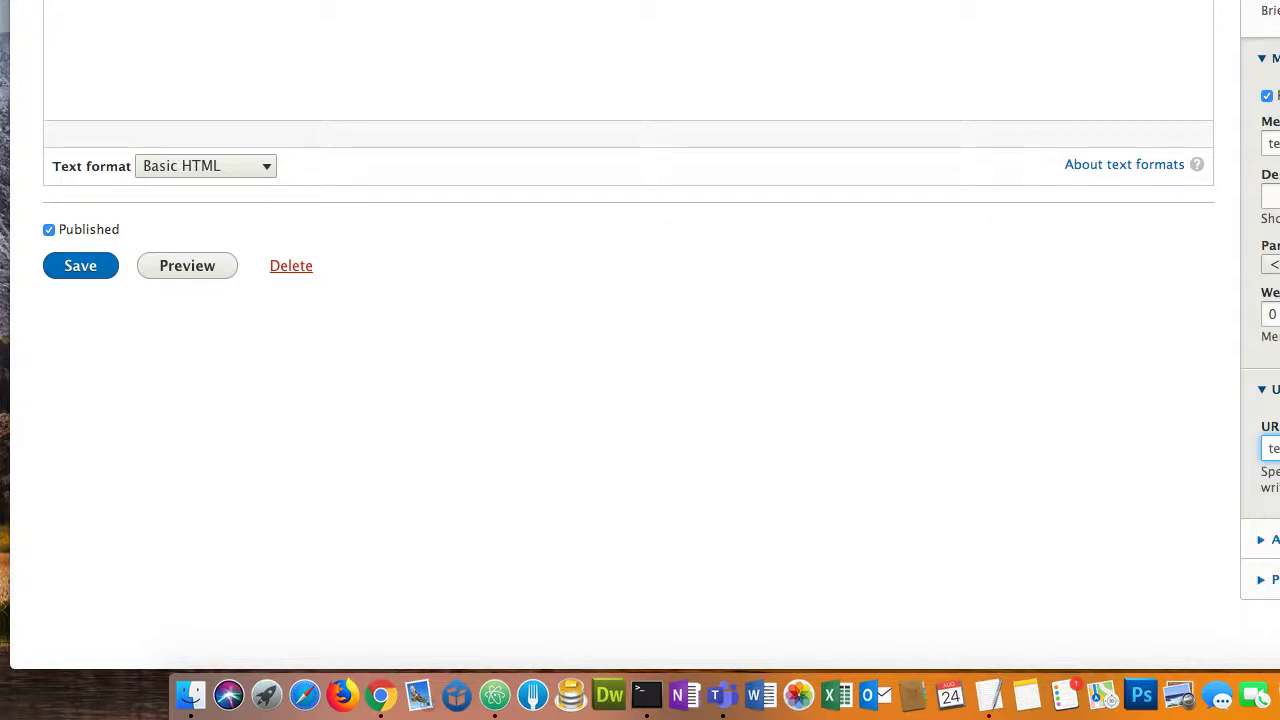
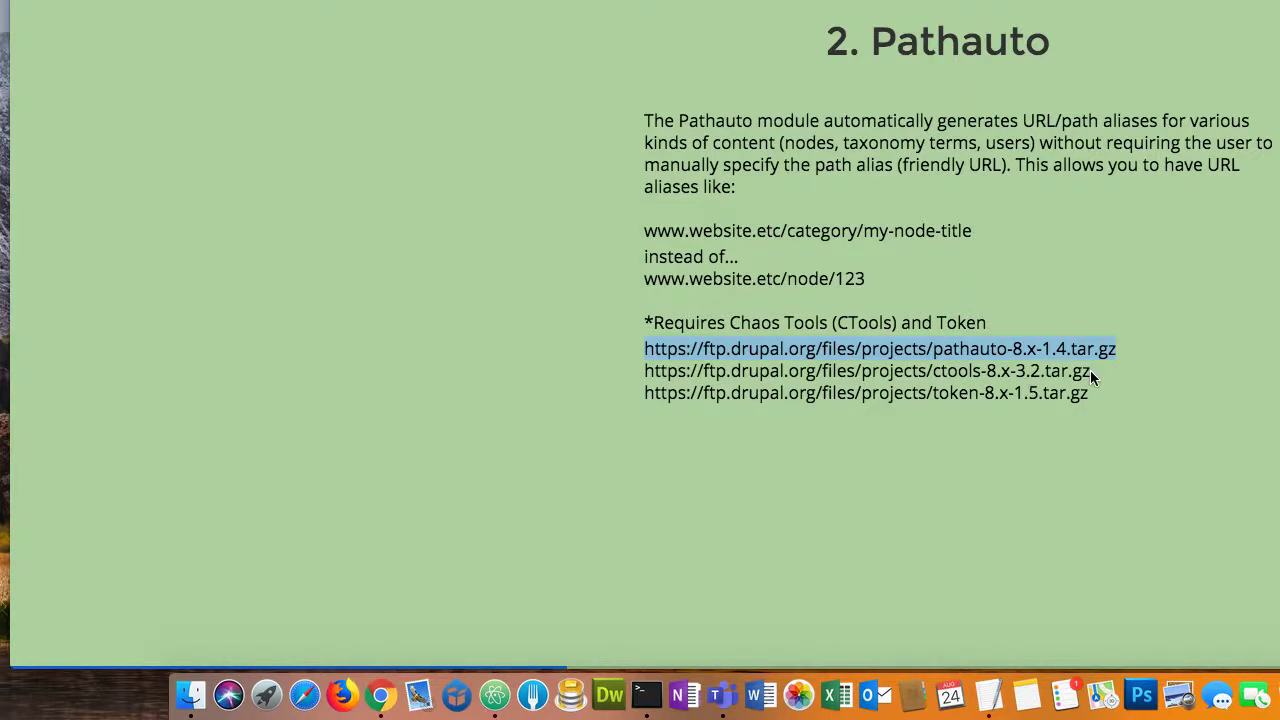
drag(1090, 370, 648, 372)
key(super+c)
key(super+a)
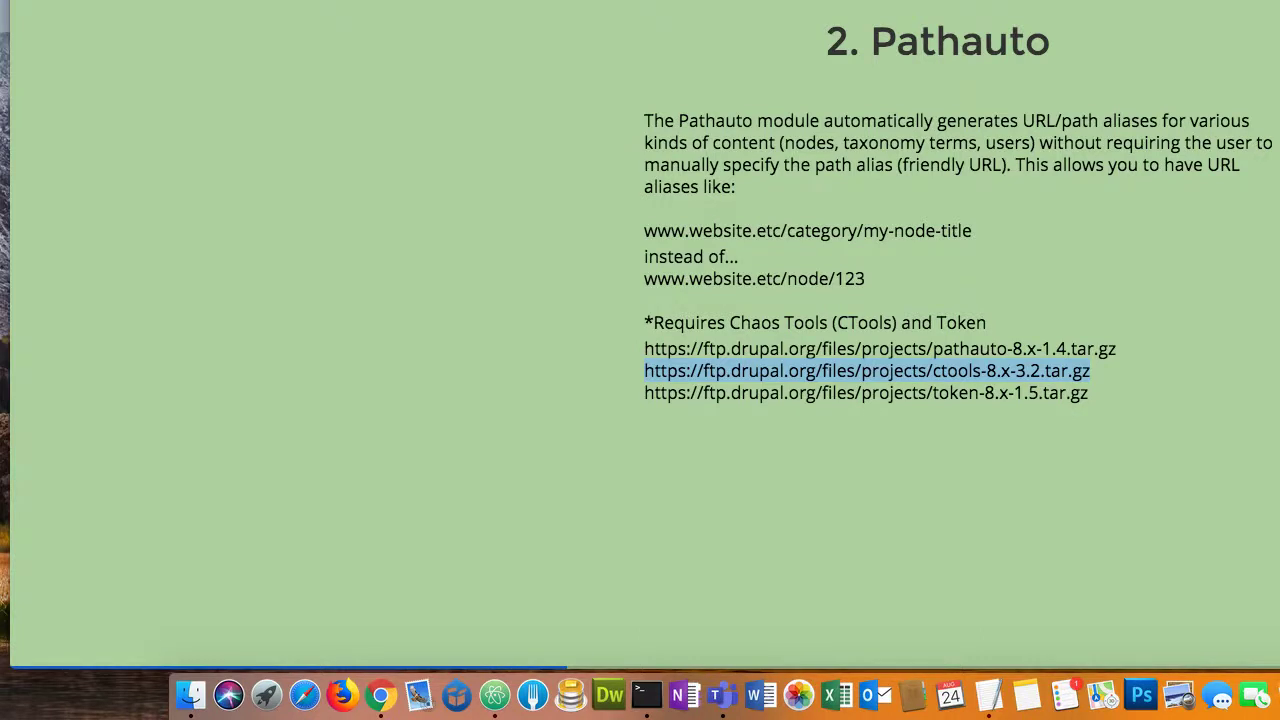
key(super+Tab)
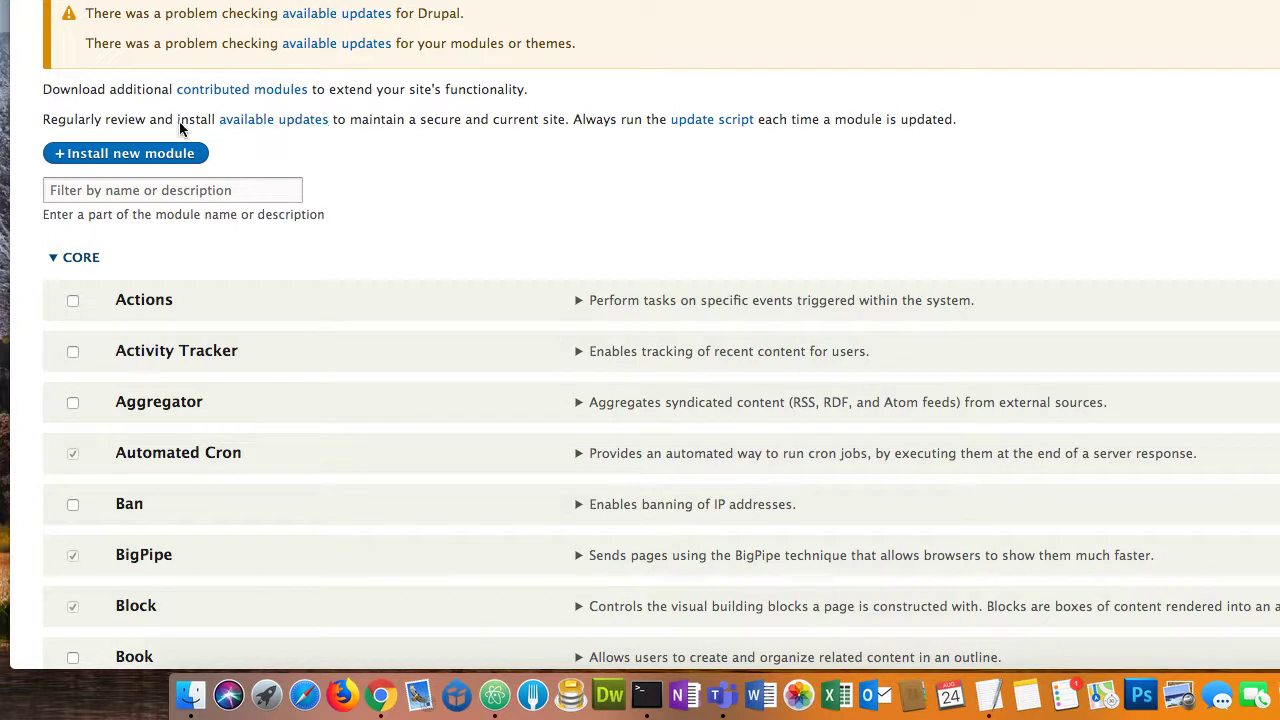
click(157, 160)
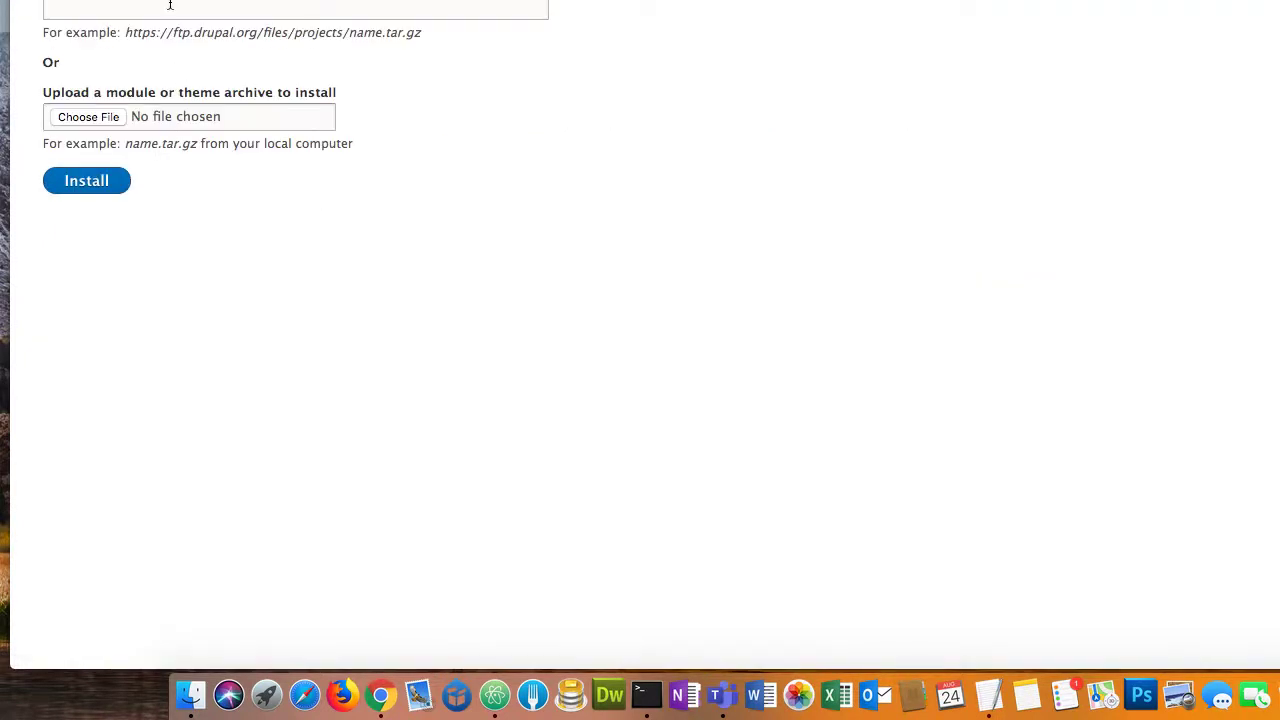
click(169, 6)
key(super+v)
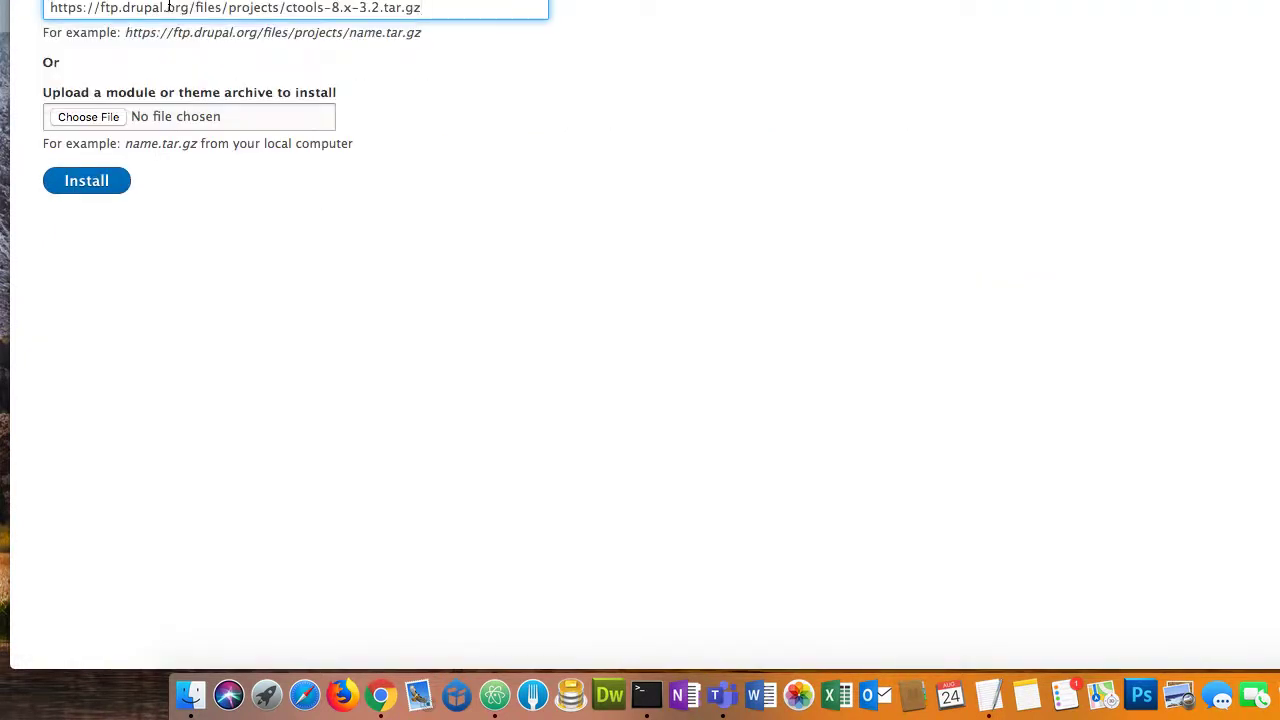
click(99, 185)
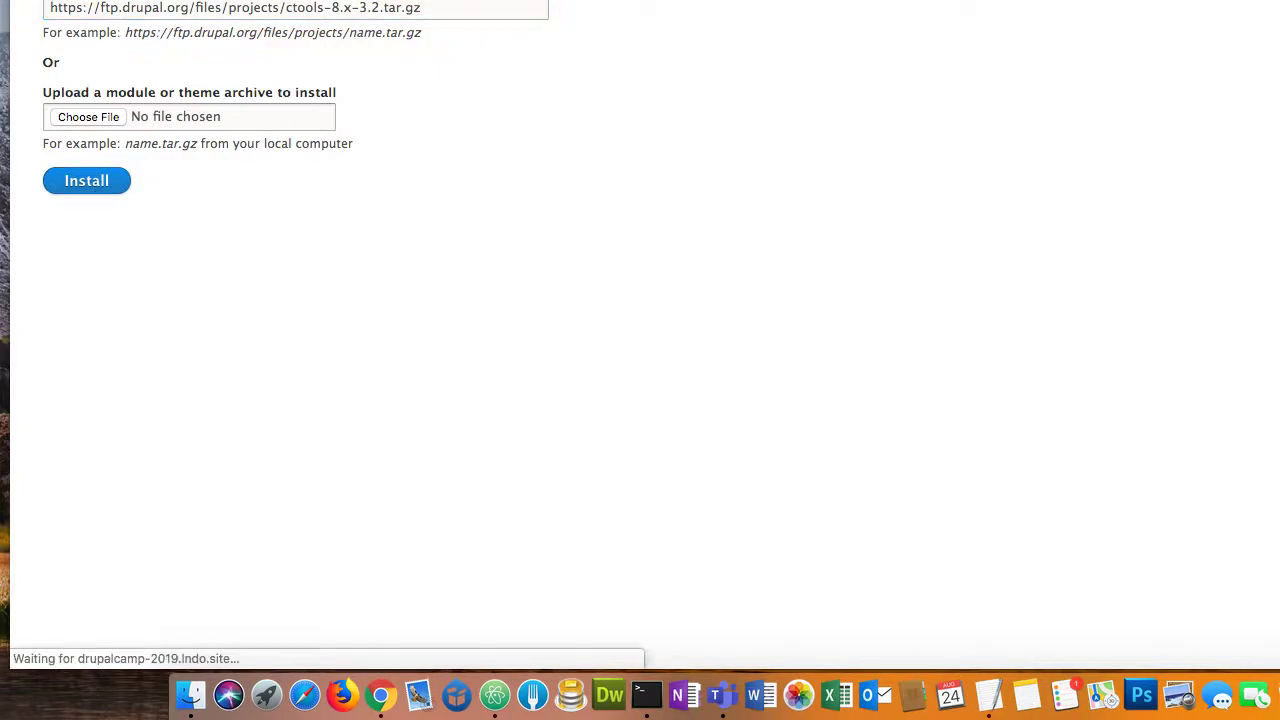
key(super+Tab)
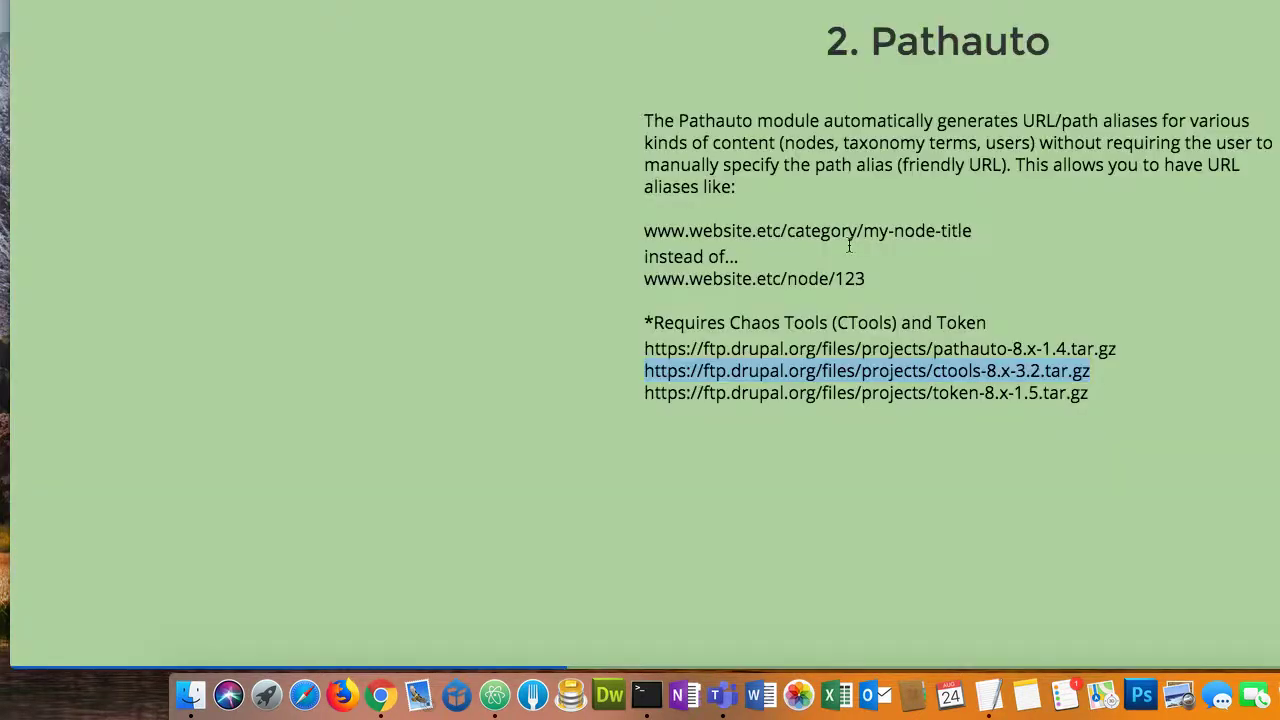
click(1063, 399)
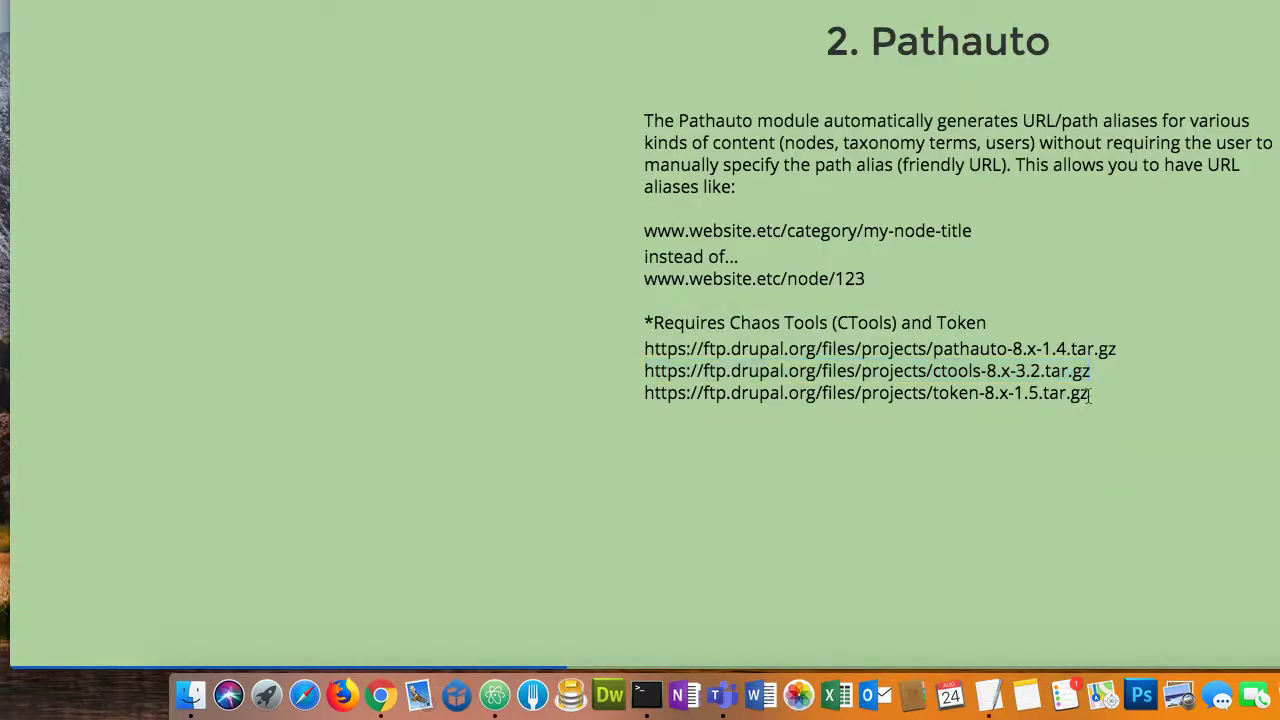
key(super+a)
drag(933, 410, 643, 390)
key(super+c)
key(super+a)
triple_click(643, 392)
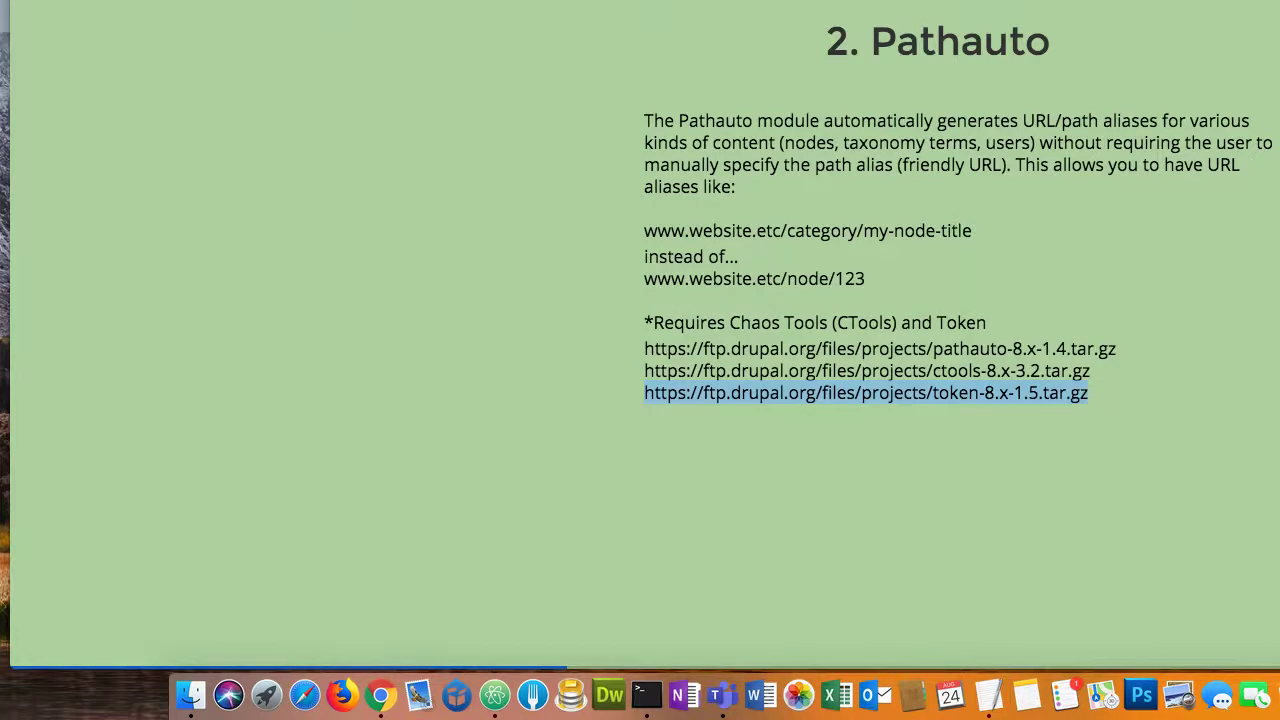
Back in Drupal, install another module from the copied token-8.x-1.5.tar.gz URL
key(super+Tab)
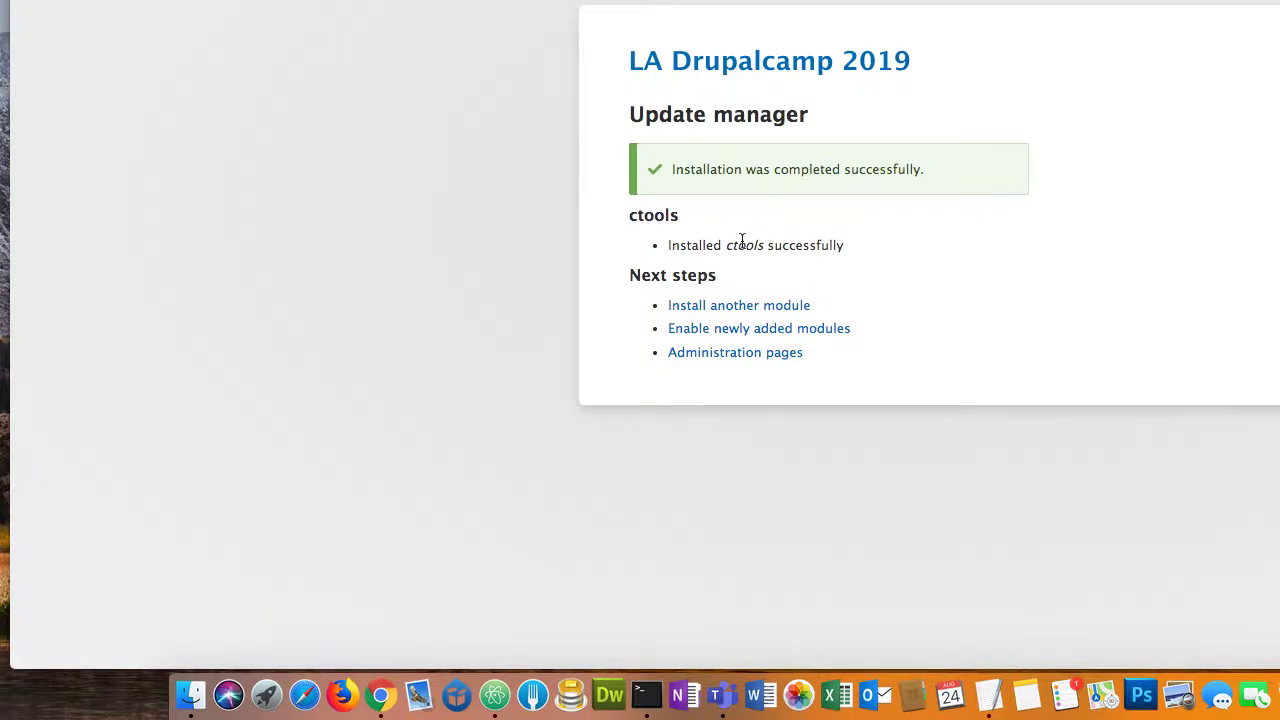
click(735, 306)
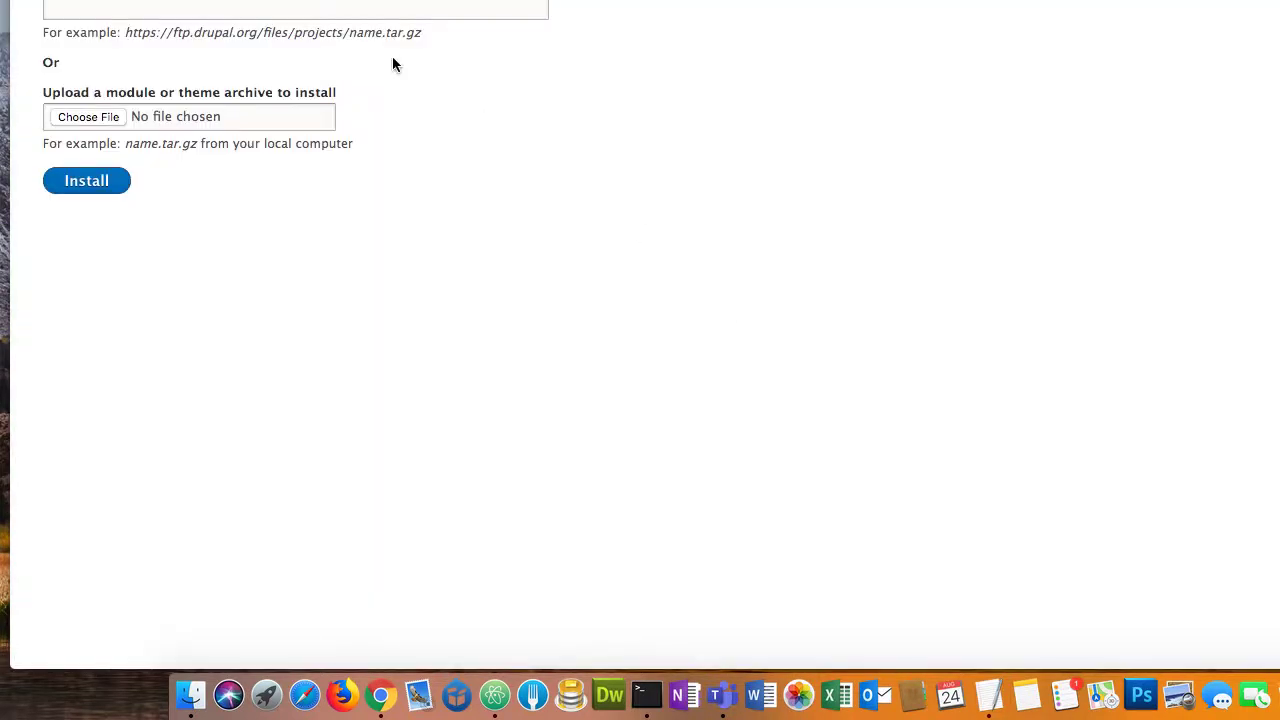
click(349, 8)
key(super+v)
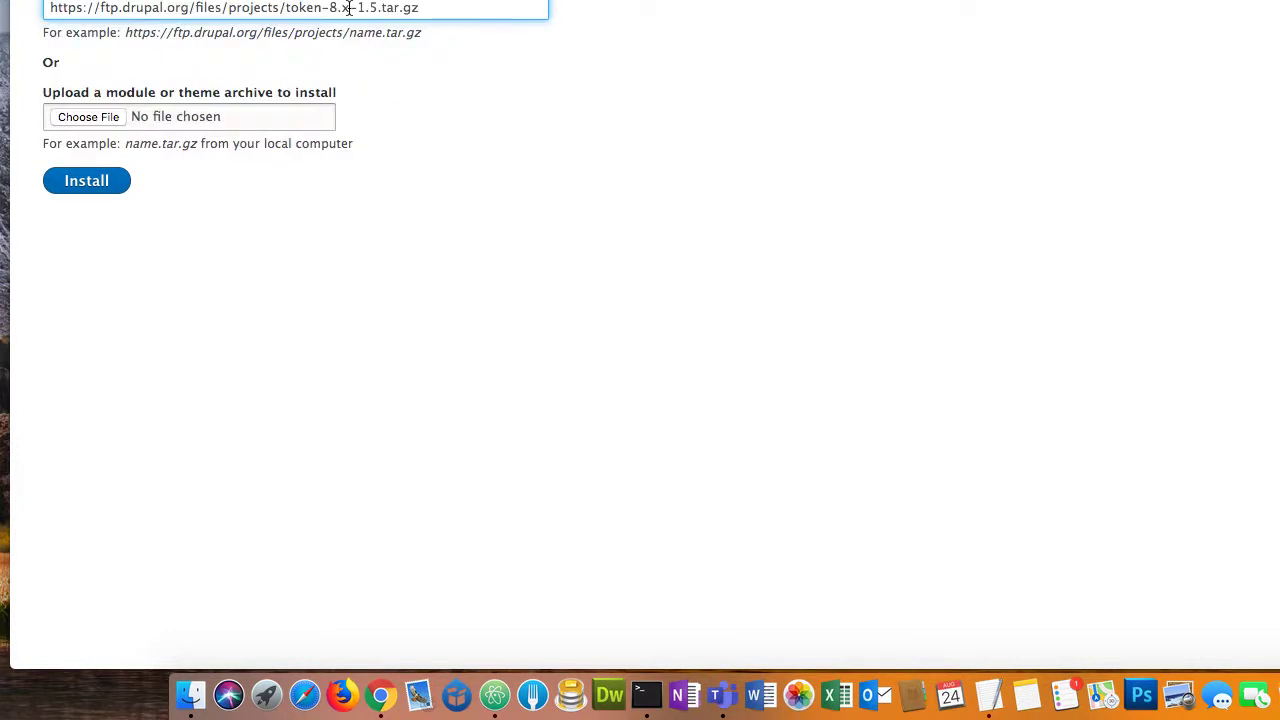
click(115, 184)
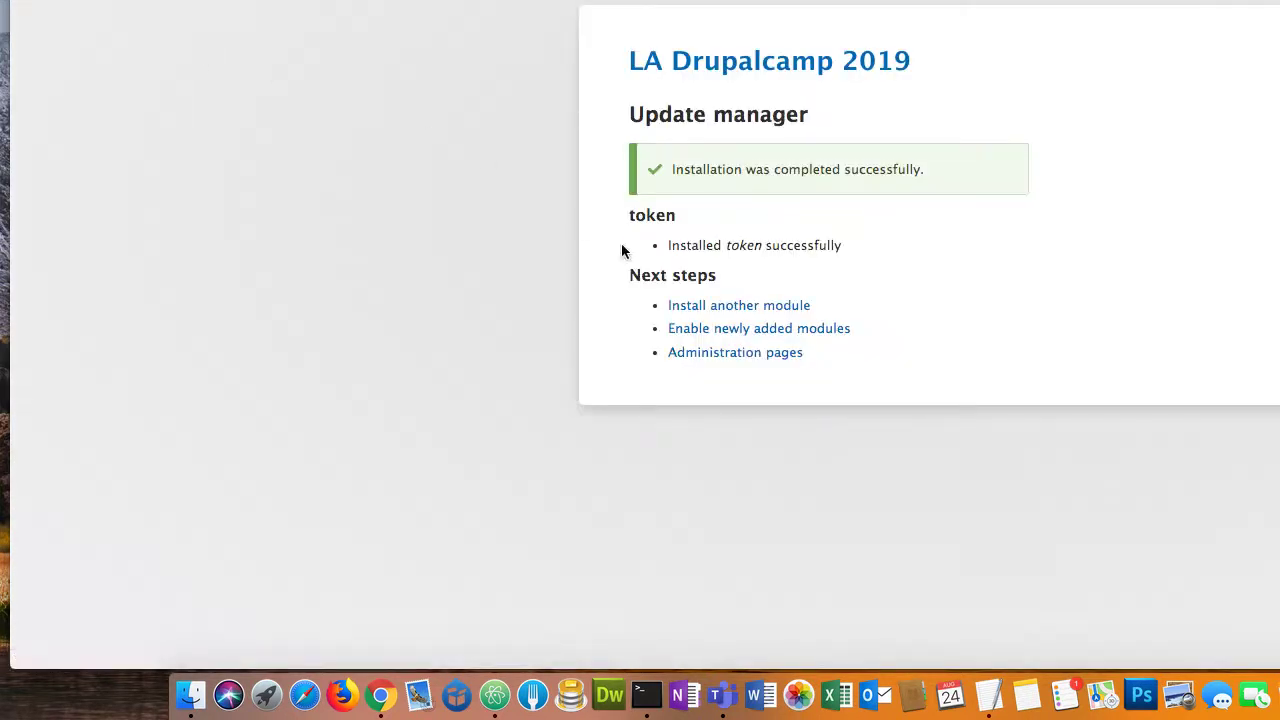
Filter the newly added modules by "token" and enable the Token module
click(690, 330)
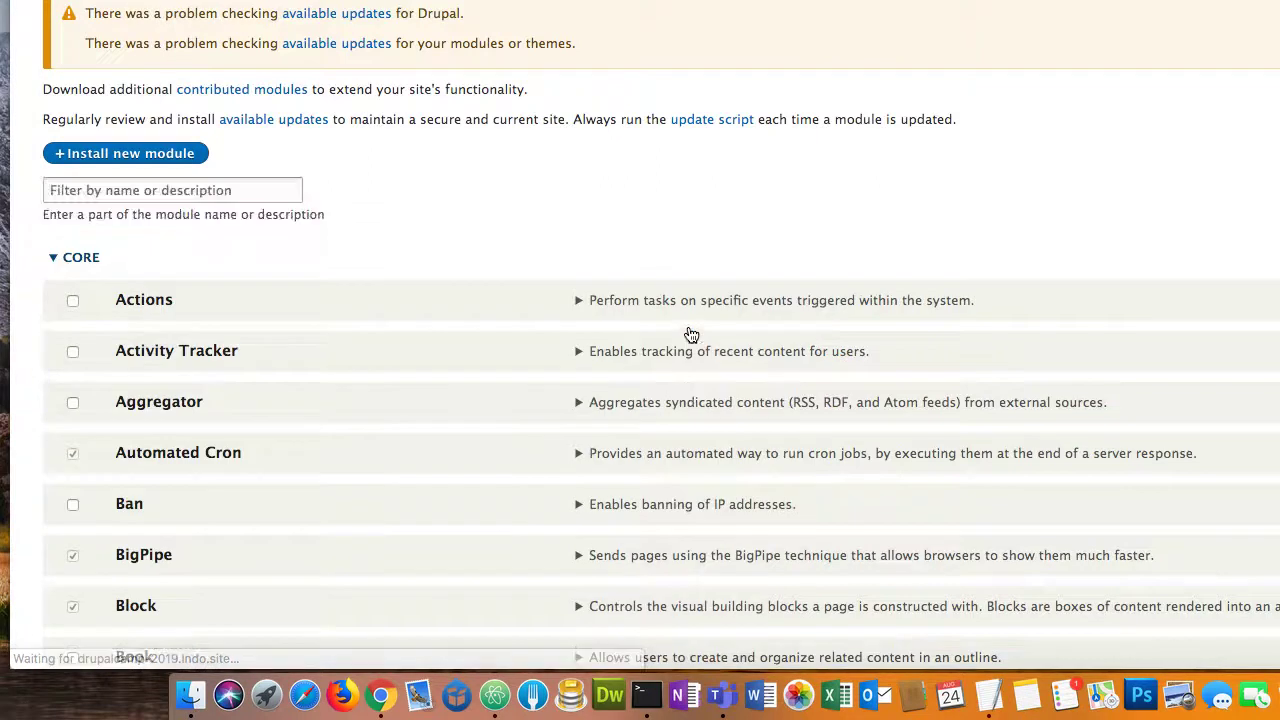
click(236, 191)
text(t)
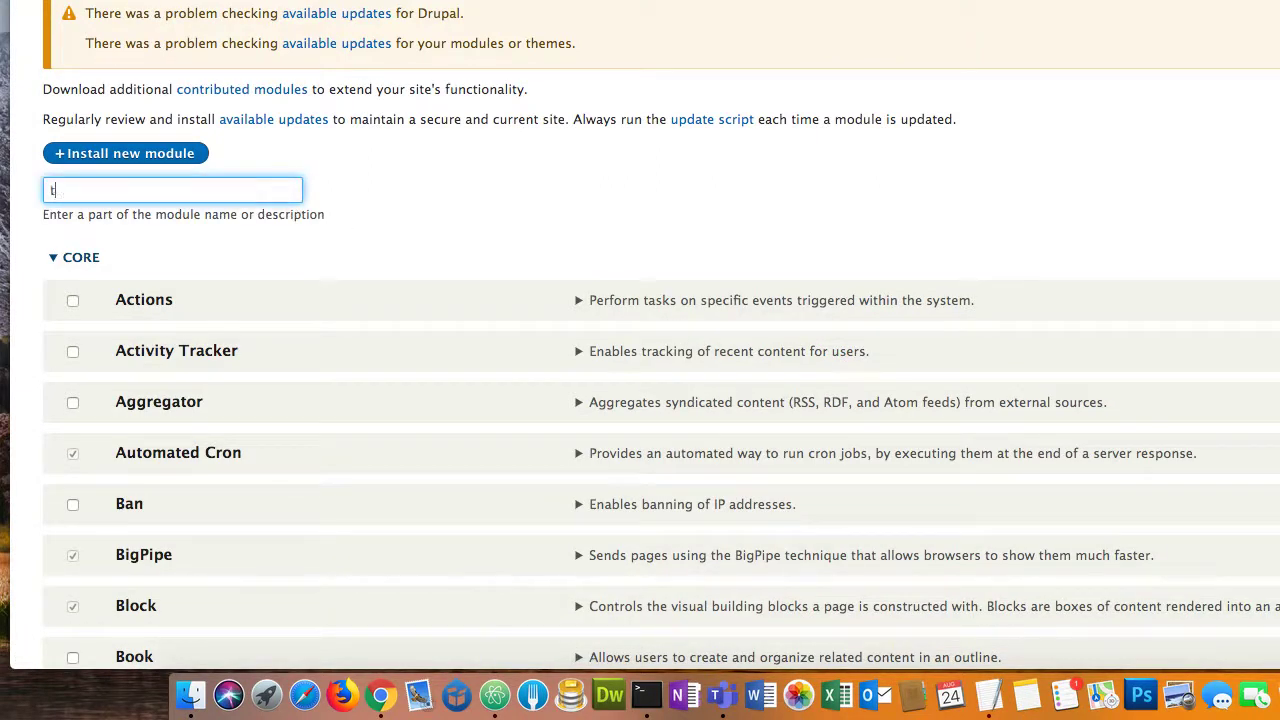
text(oken)
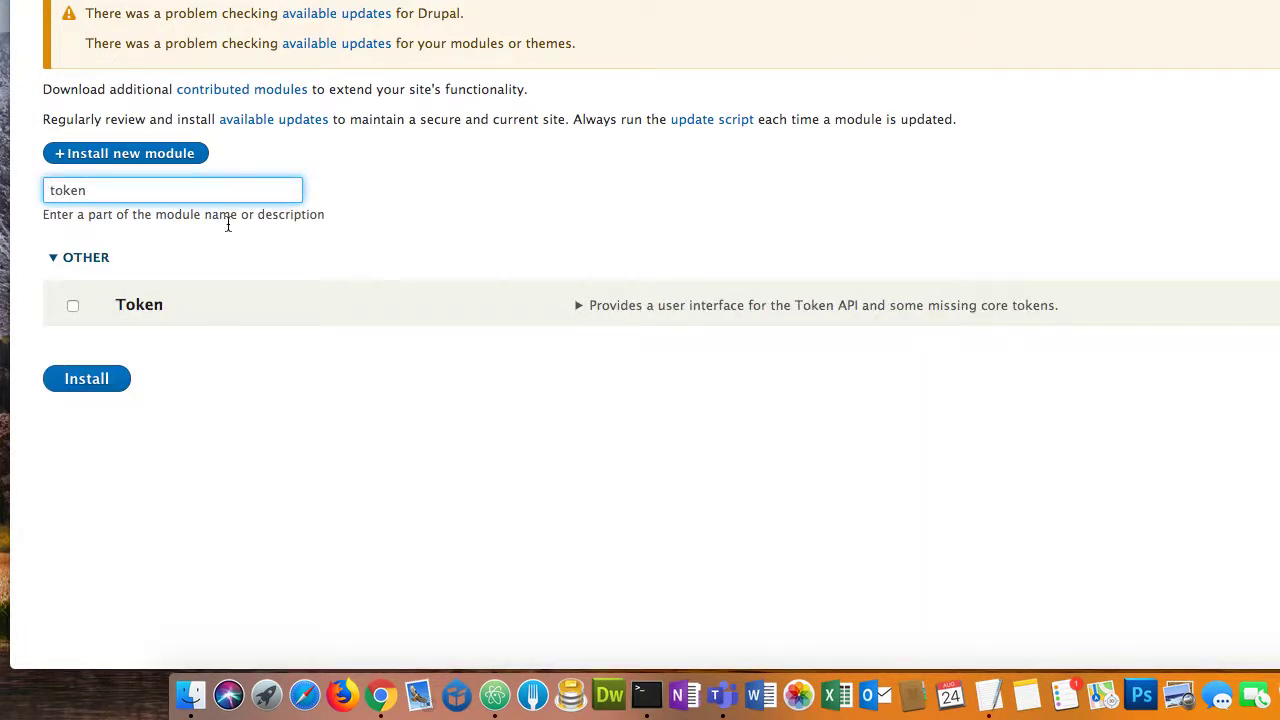
click(72, 306)
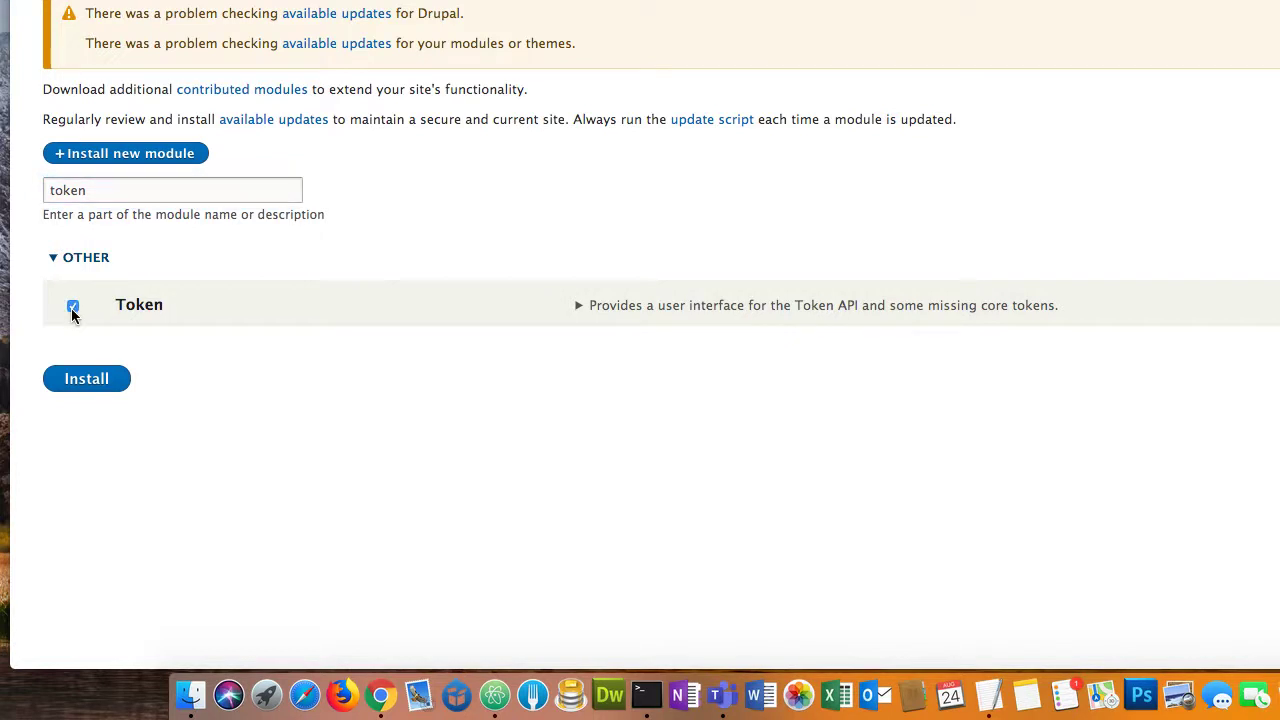
click(85, 380)
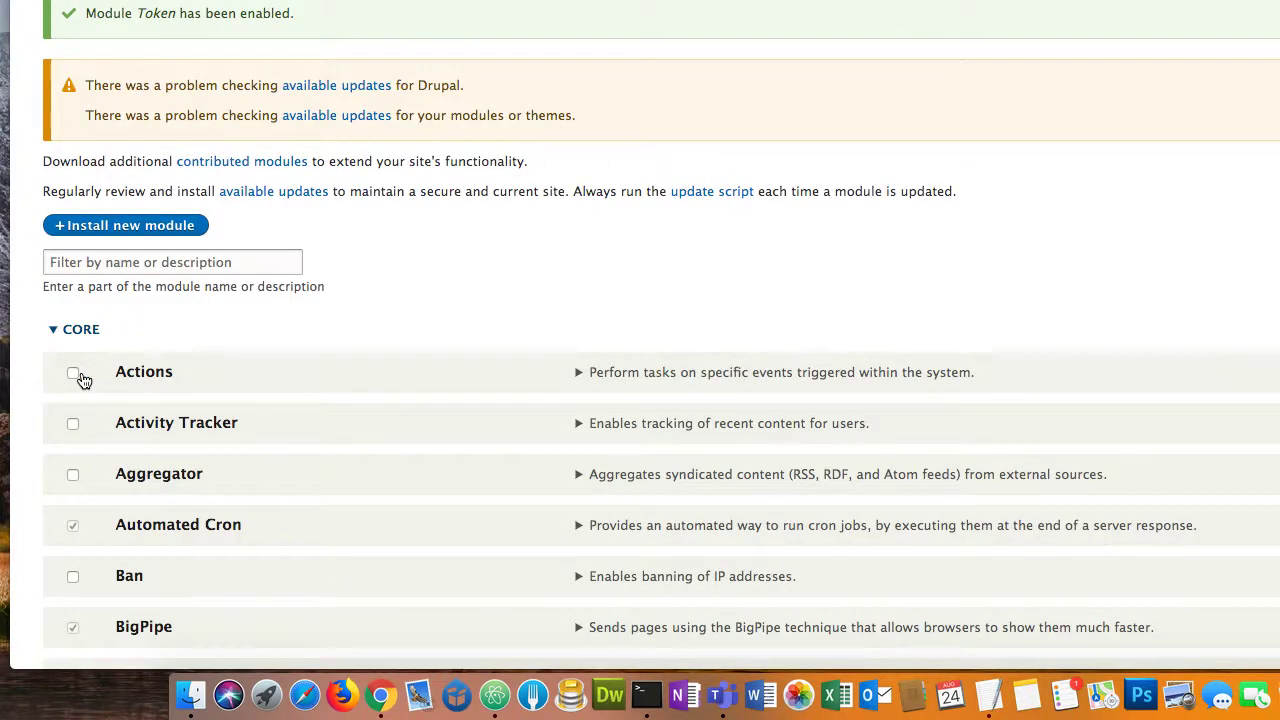
Filter the module list by "cto" and enable the Chaos Tools module
scroll(242, 380, down, 3)
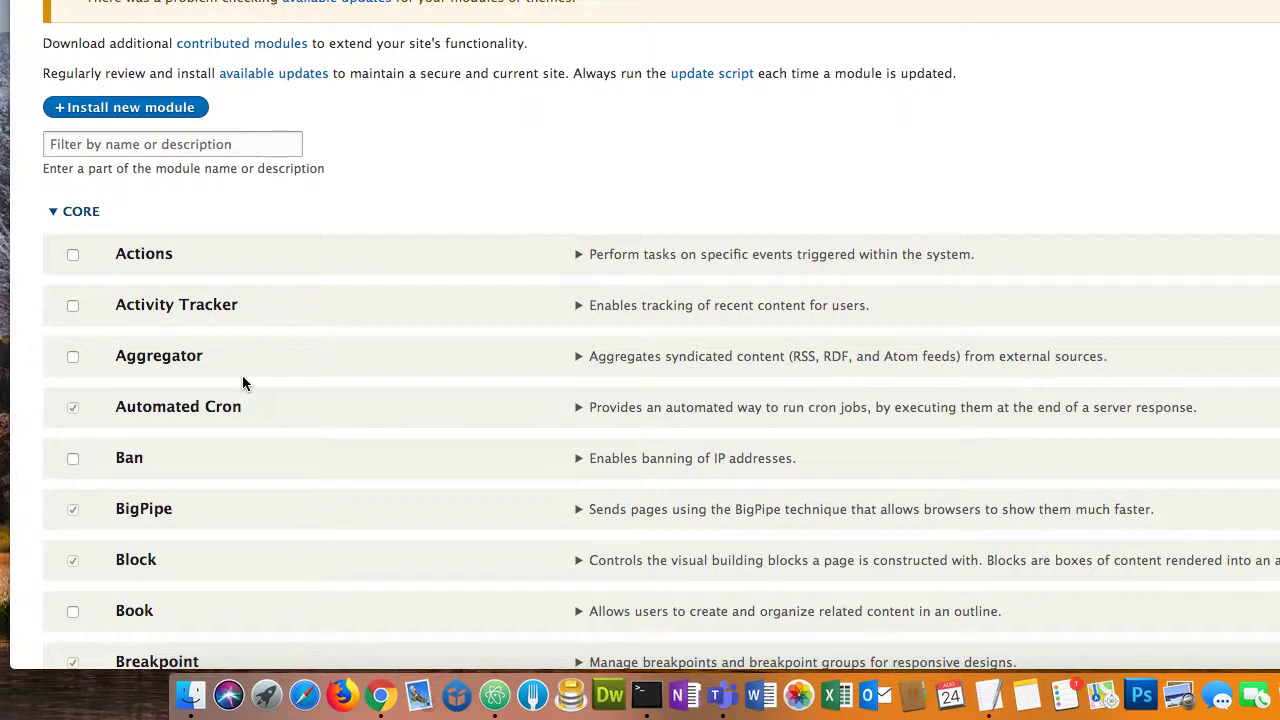
click(139, 148)
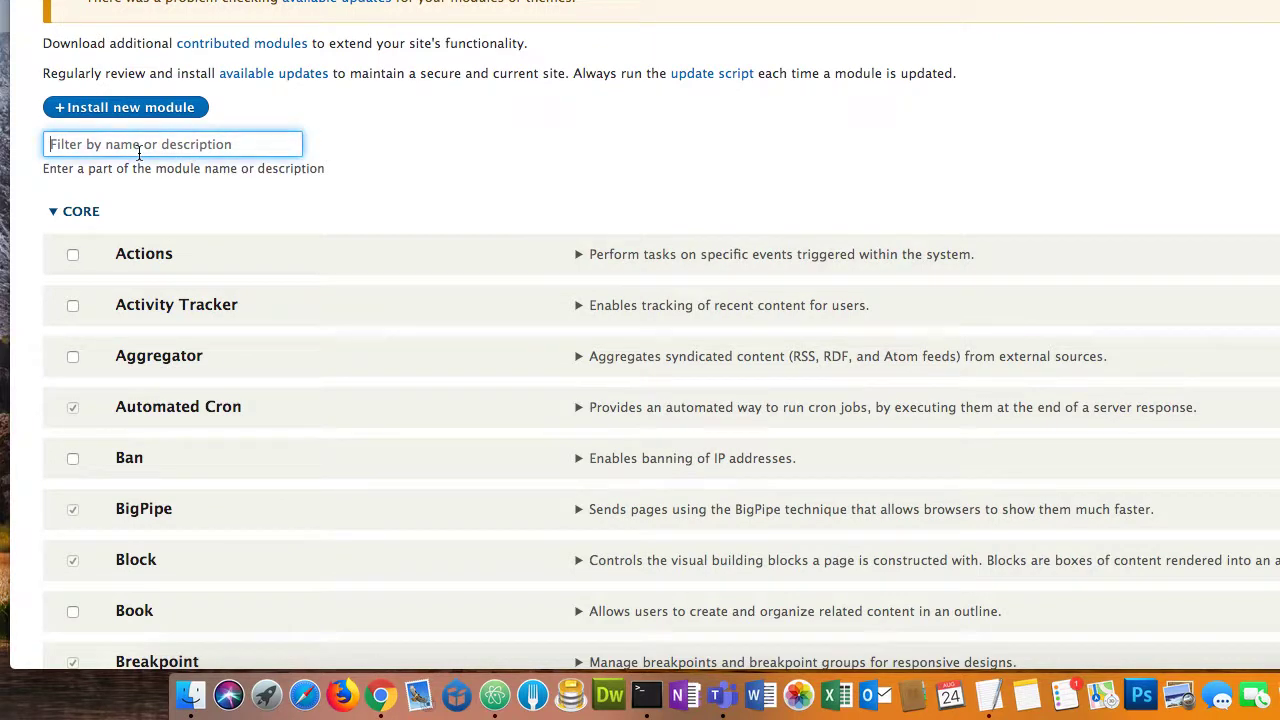
text(ctol)
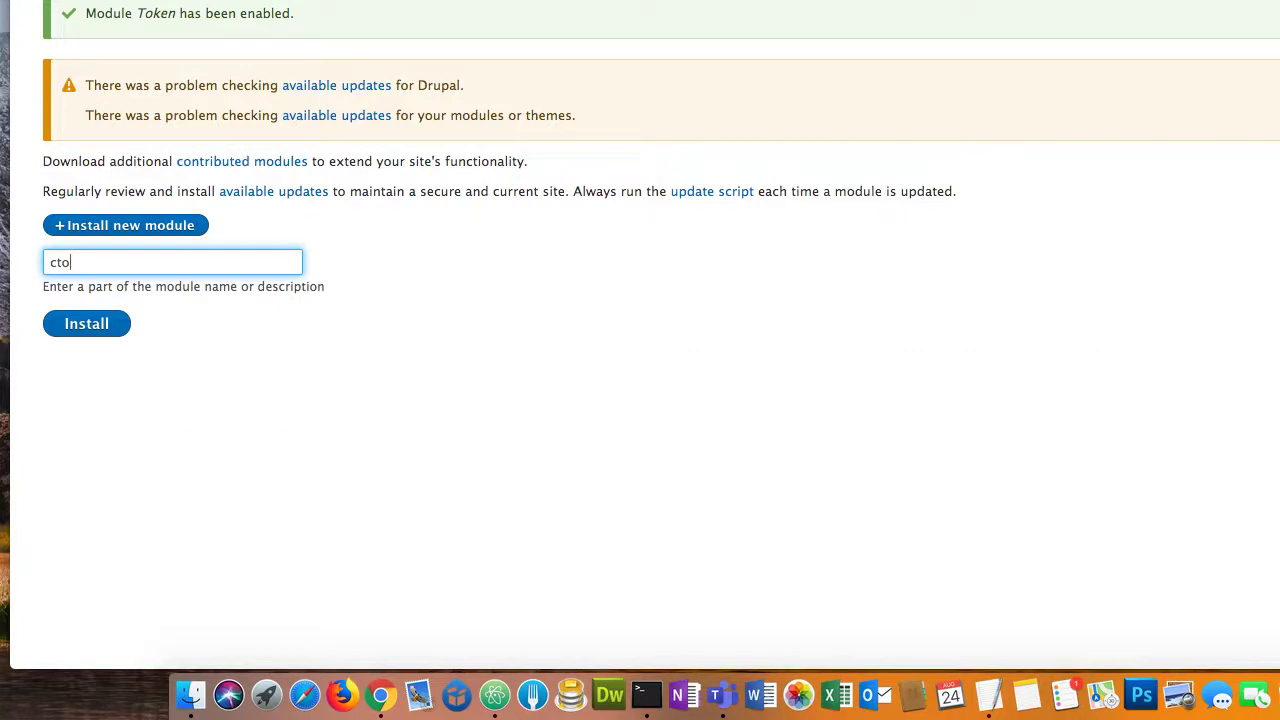
click(72, 374)
scroll(79, 522, down, 1)
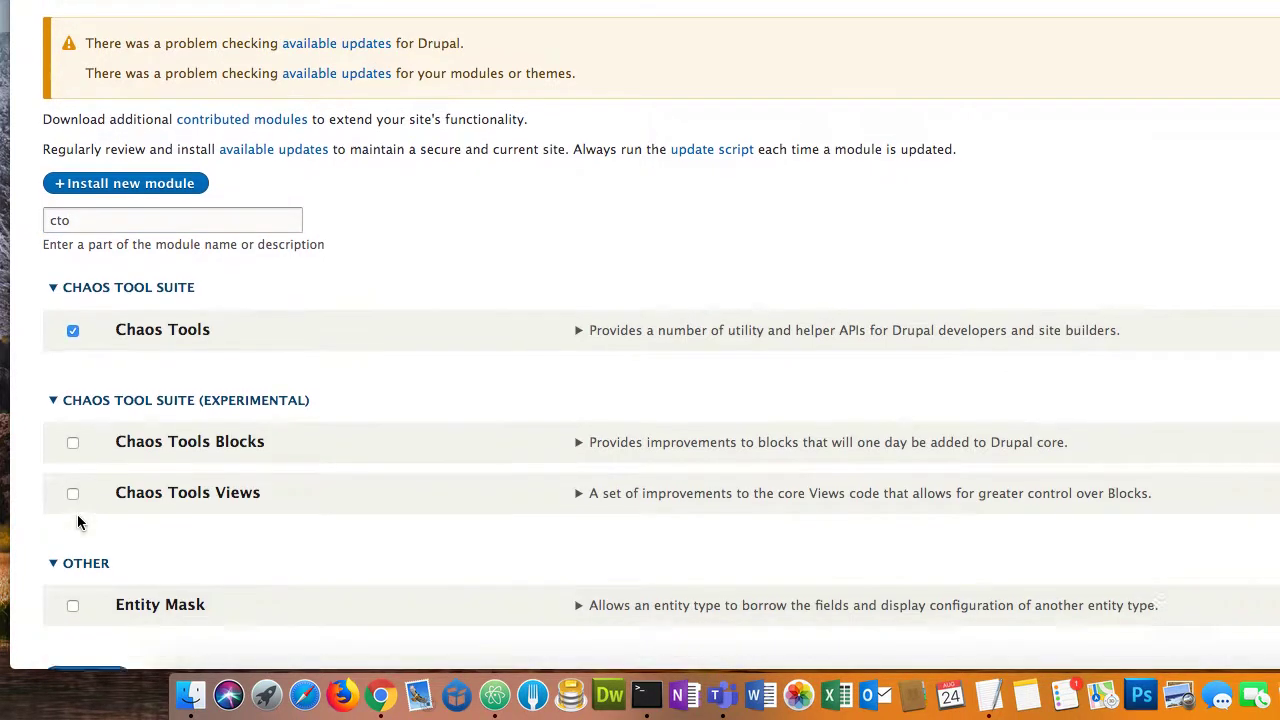
scroll(79, 522, down, 3)
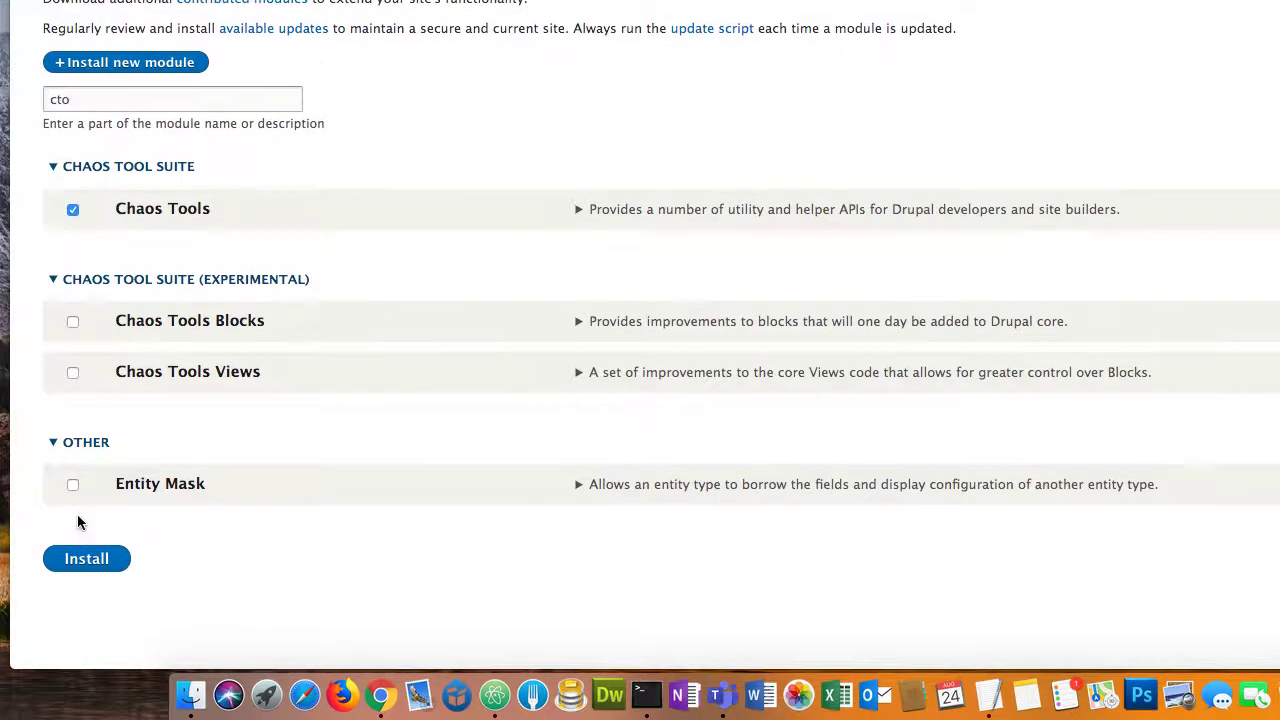
click(85, 573)
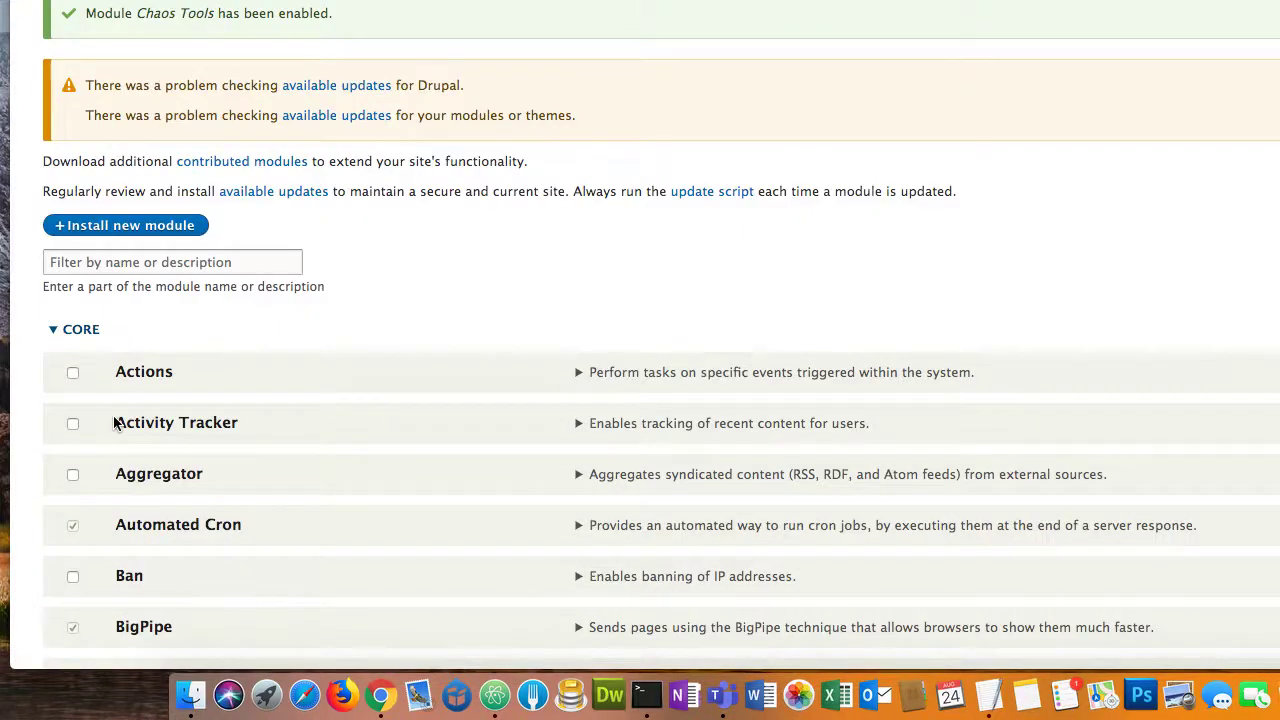
click(100, 268)
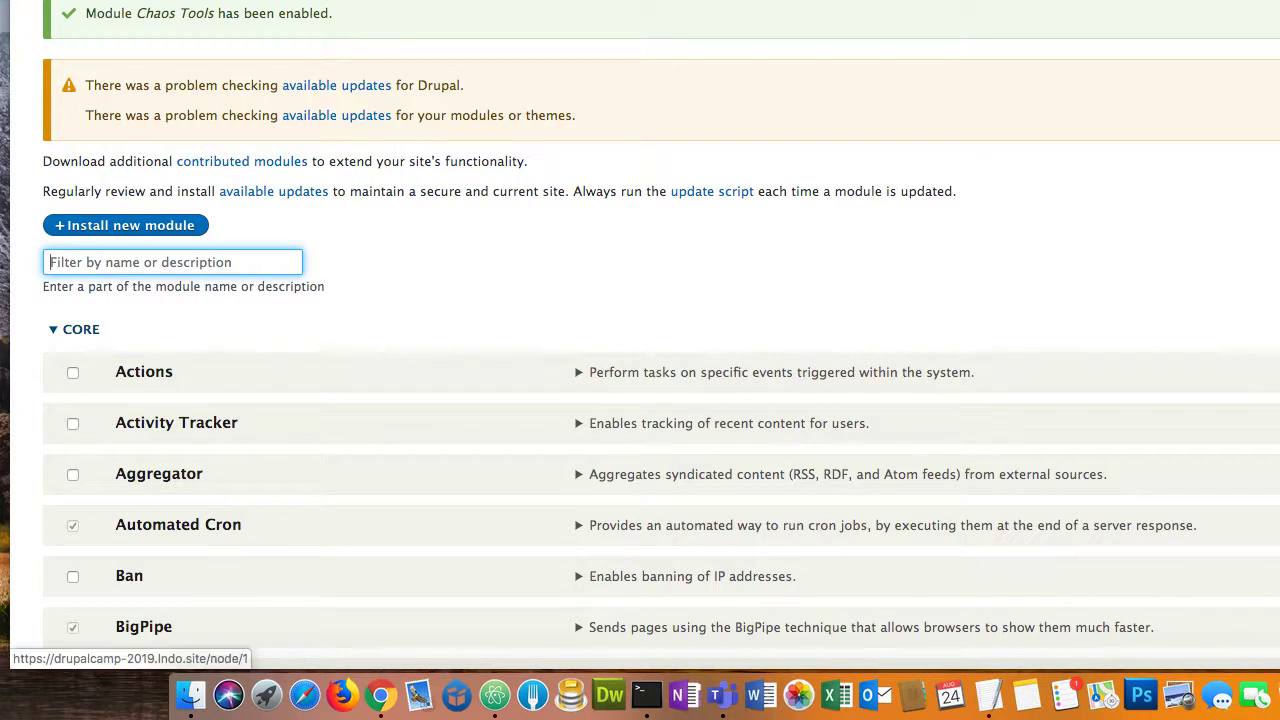
key(super+Tab)
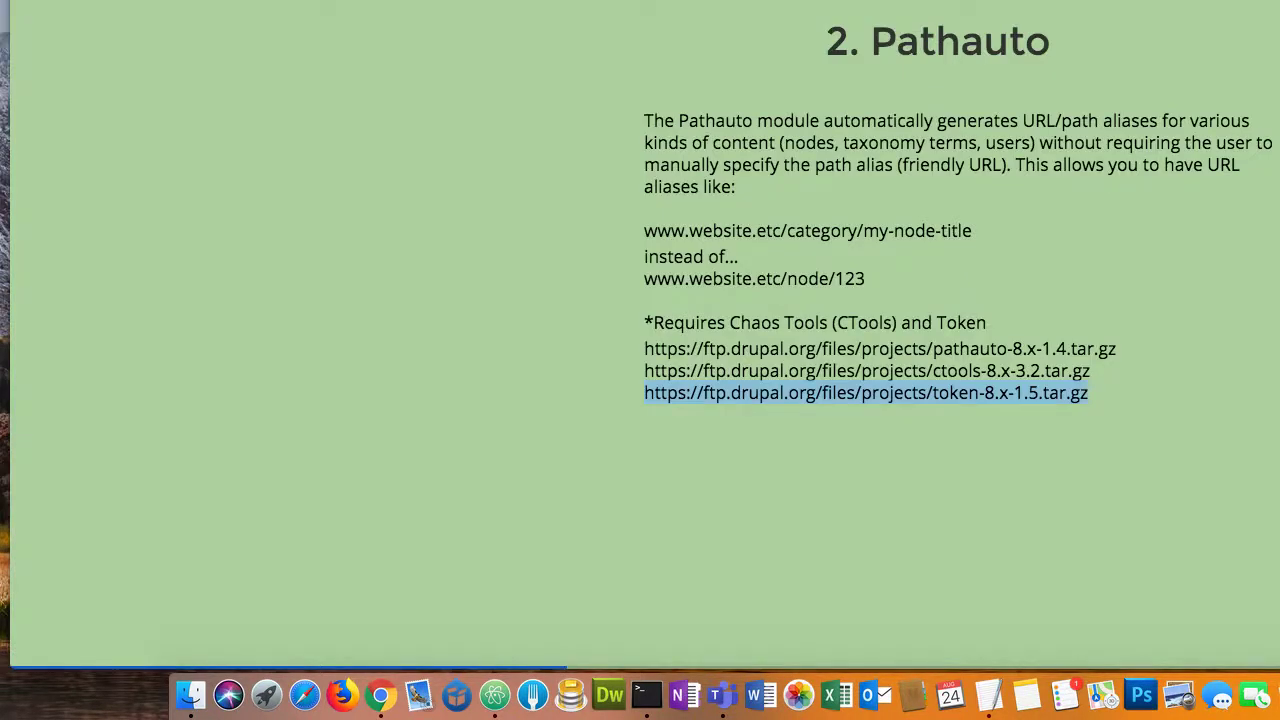
key(super+Tab)
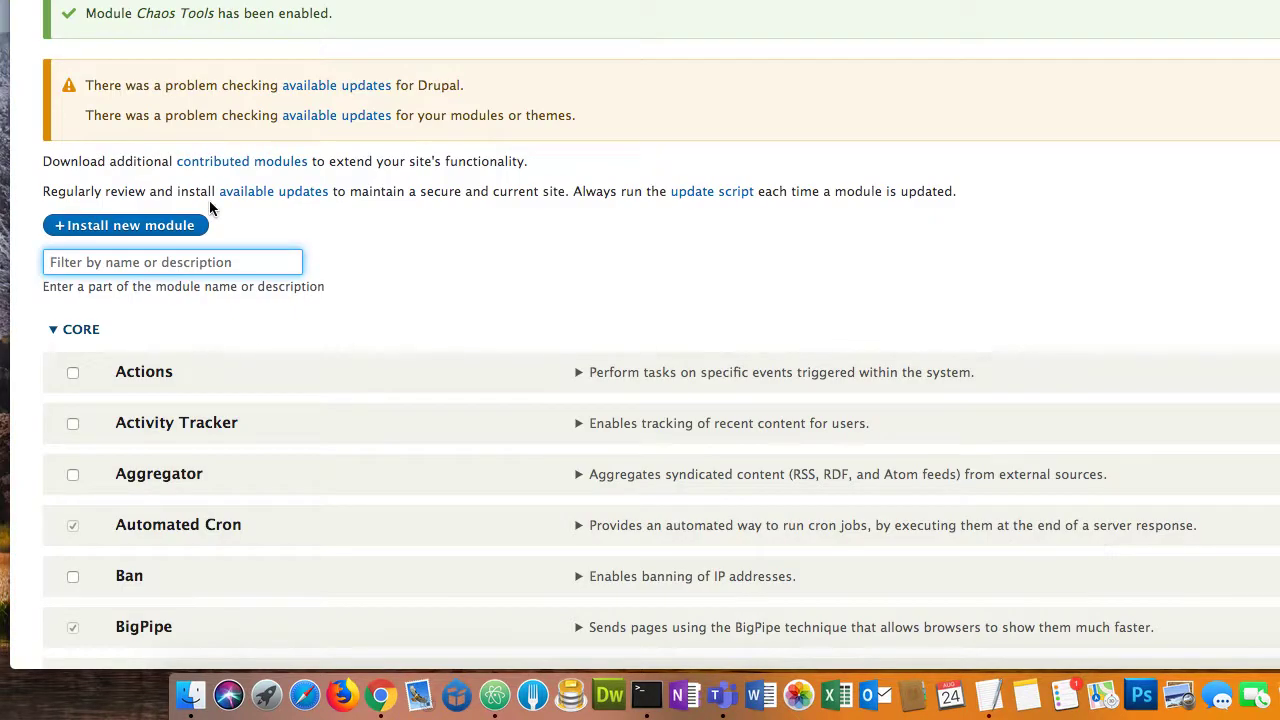
text(tok)
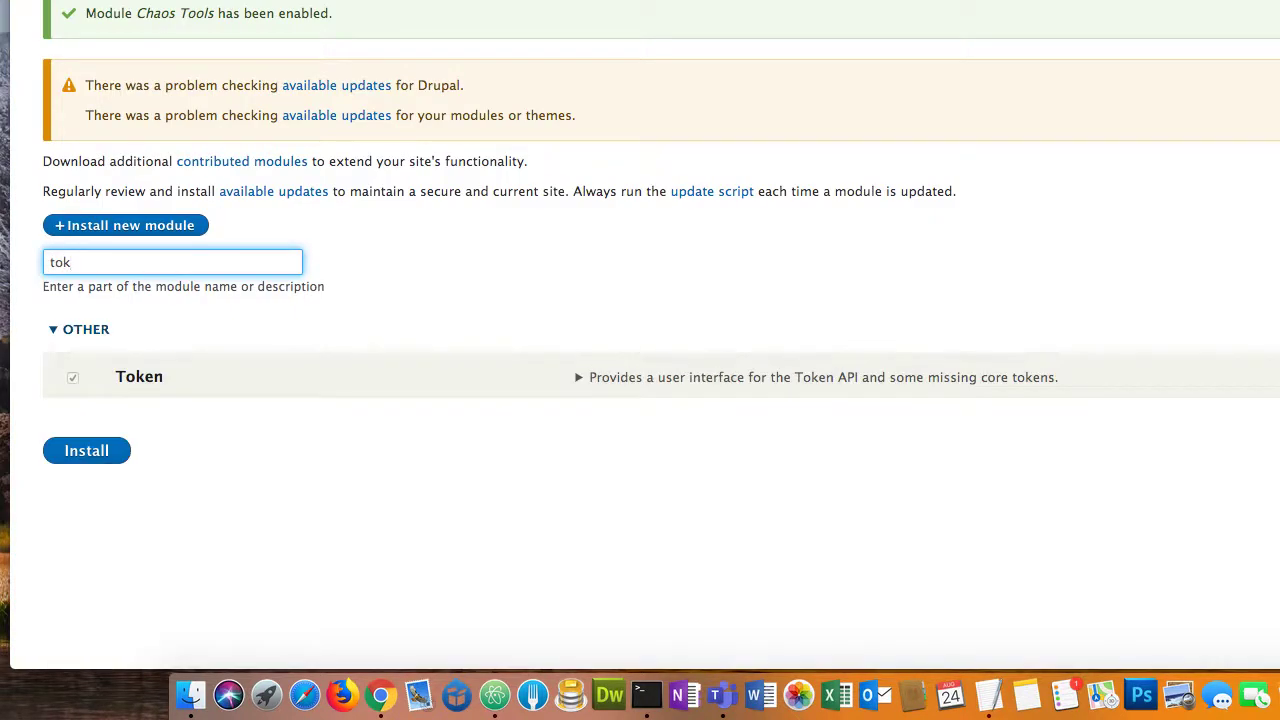
key(BackSpace)
key(BackSpace)
key(BackSpace)
Filter the module list by "path" and enable the Pathauto module
text(path)
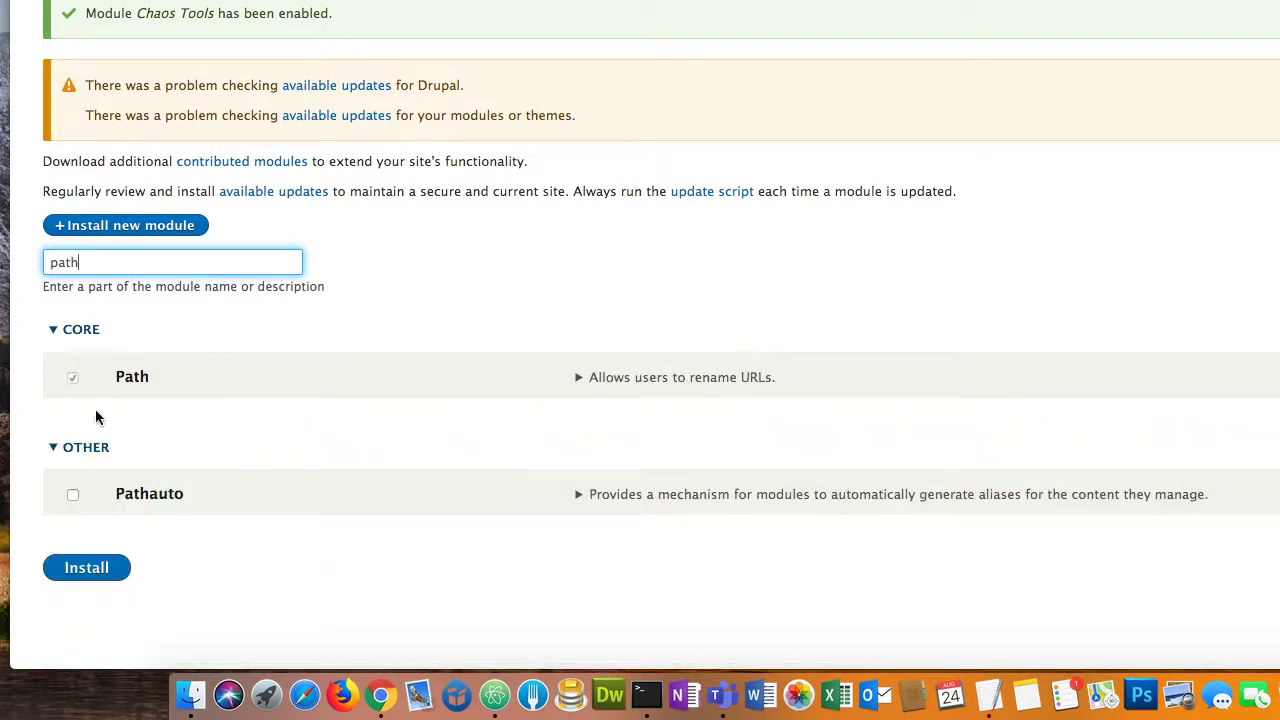
click(72, 494)
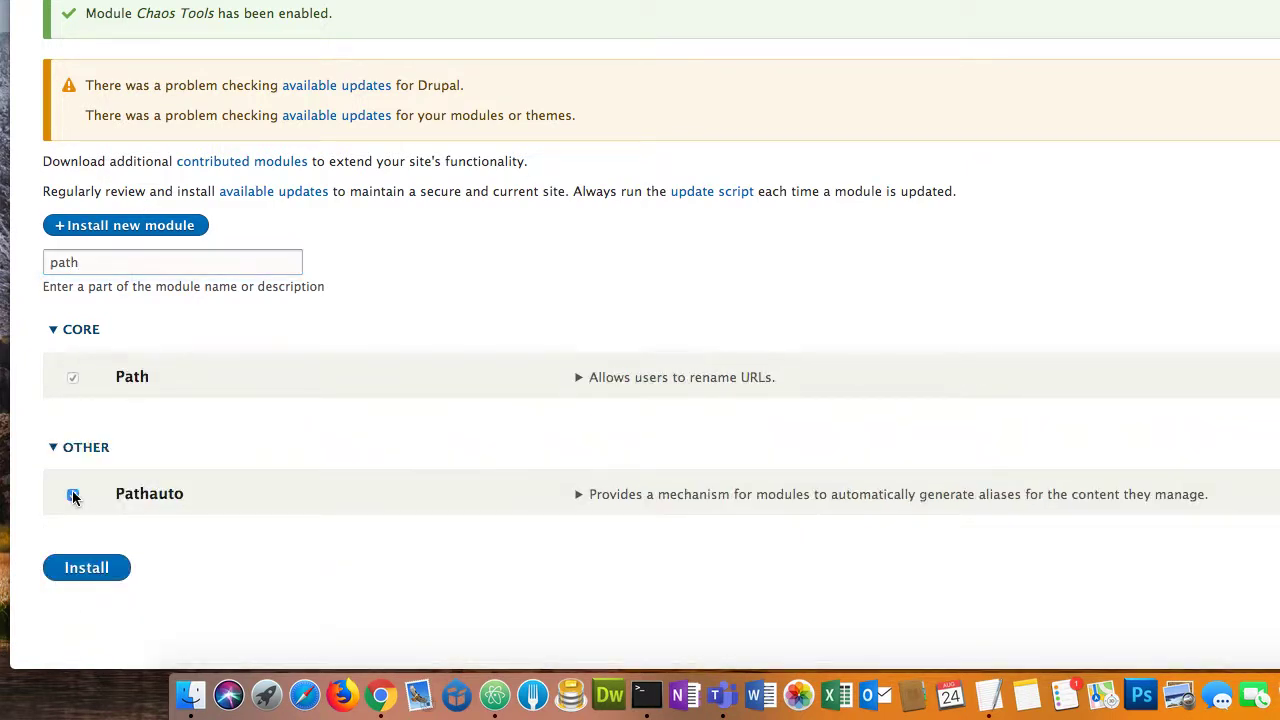
click(97, 577)
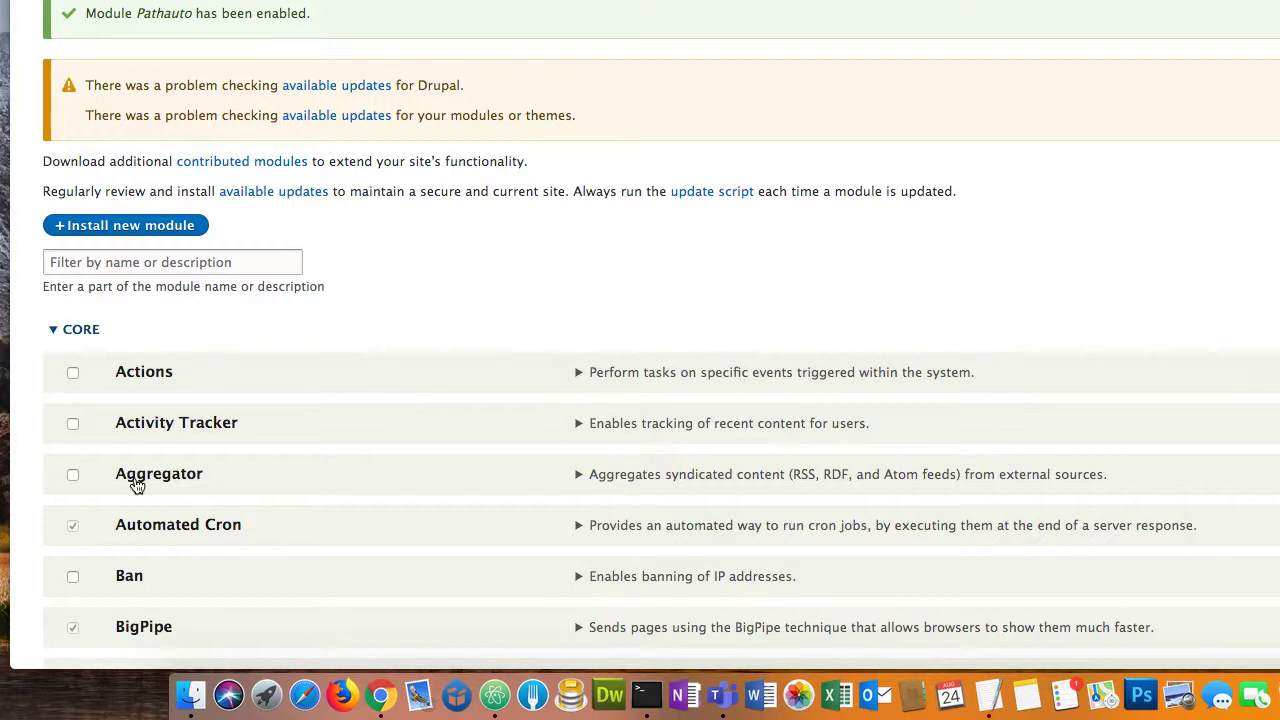
Open the URL aliases configuration under Search and metadata and view its Pathauto patterns
mouse_move(357, 0)
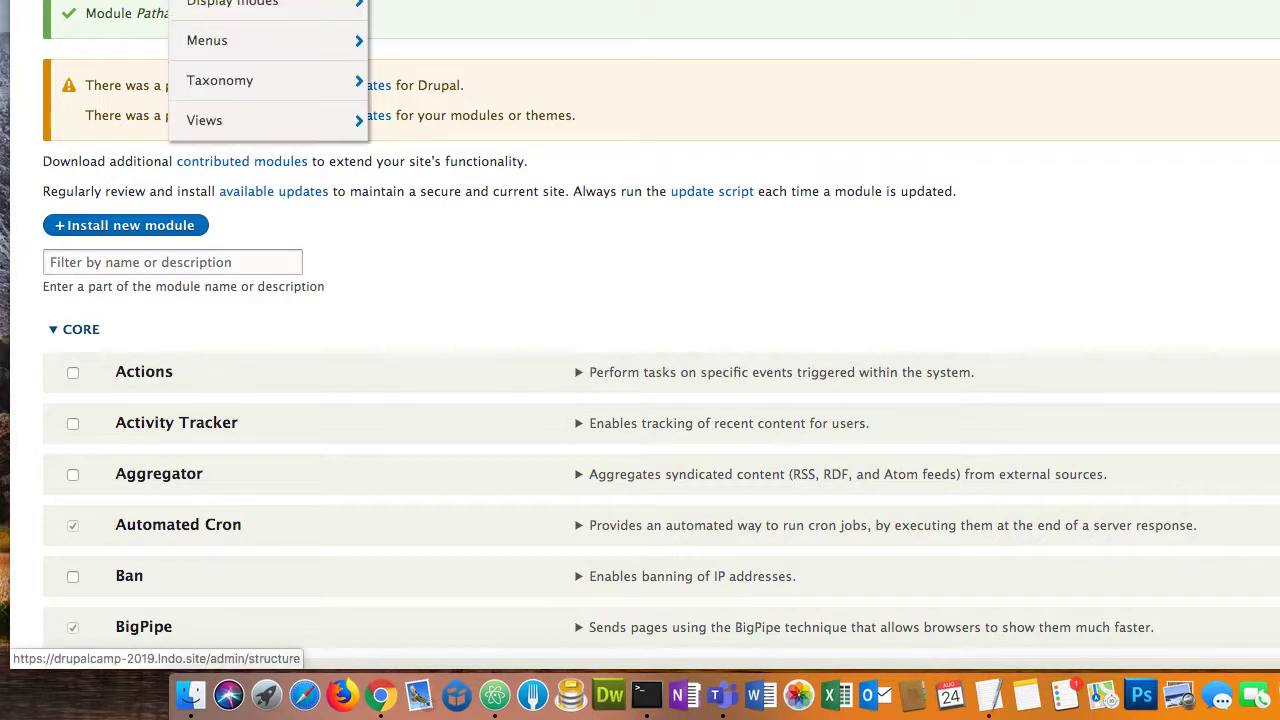
mouse_move(600, 0)
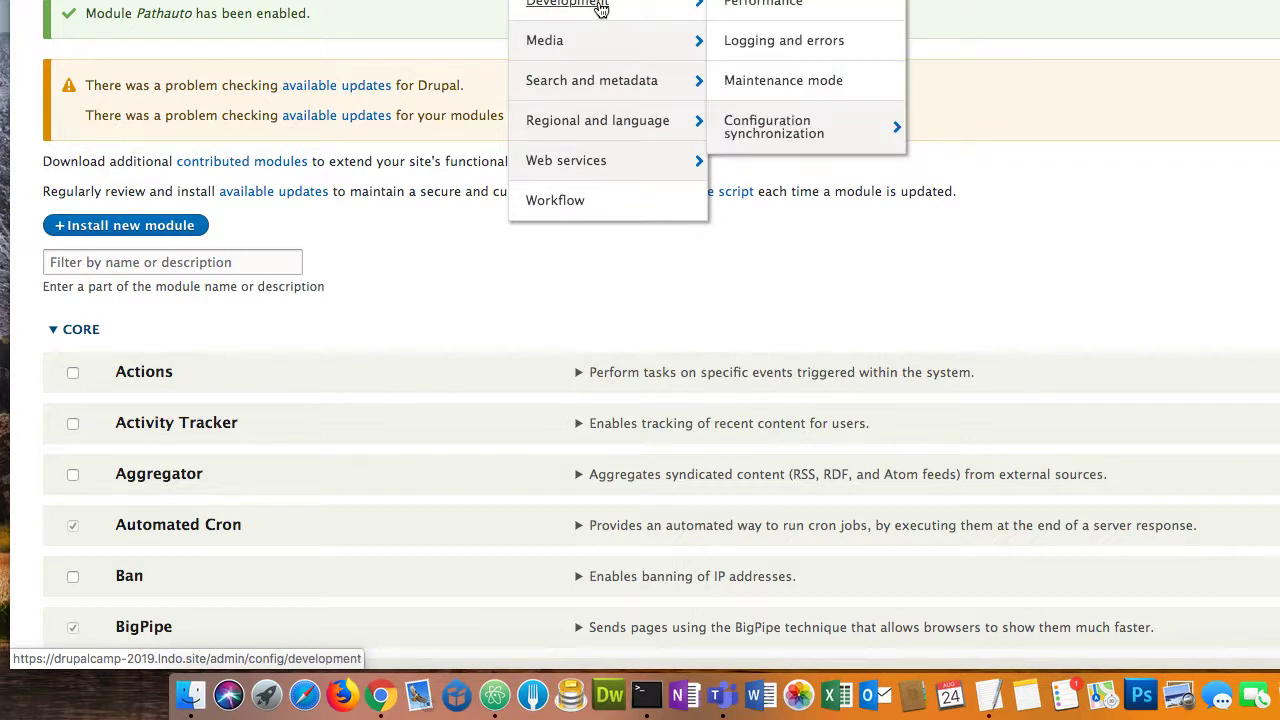
mouse_move(608, 82)
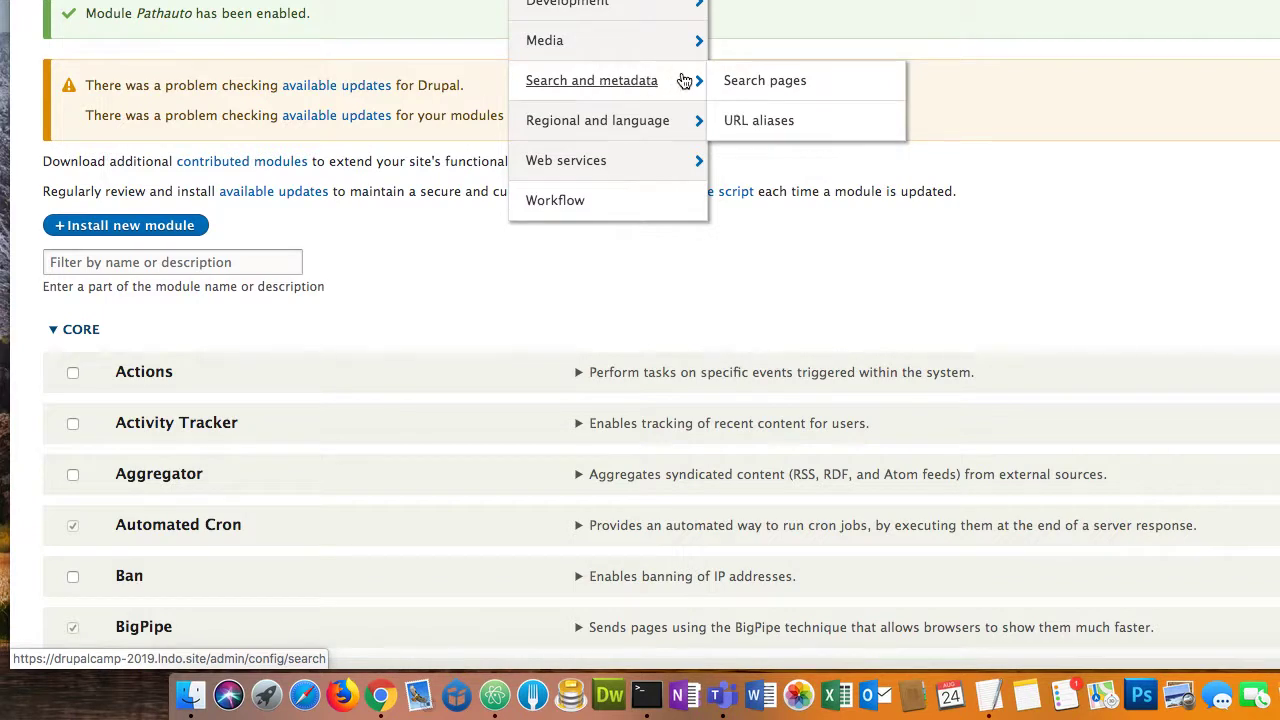
click(773, 128)
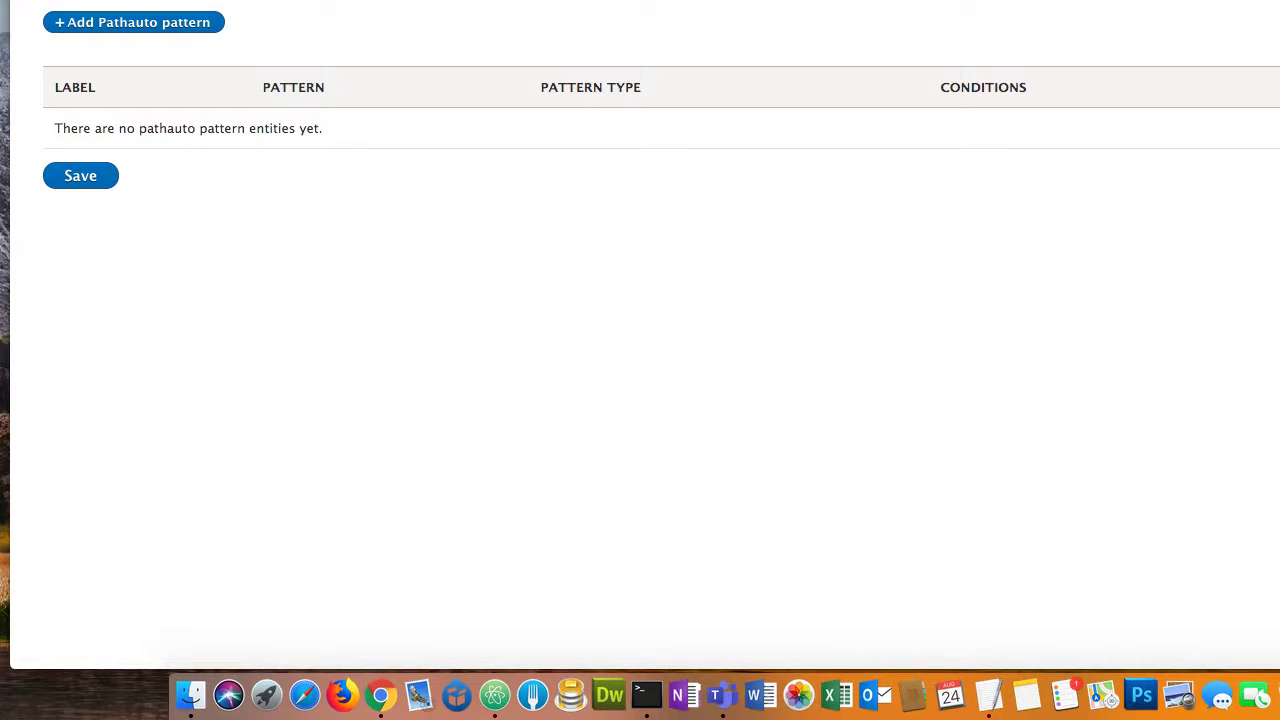
Try loading the other localhost site, and in Terminal move up to the sites folder and list its contents
key(Return)
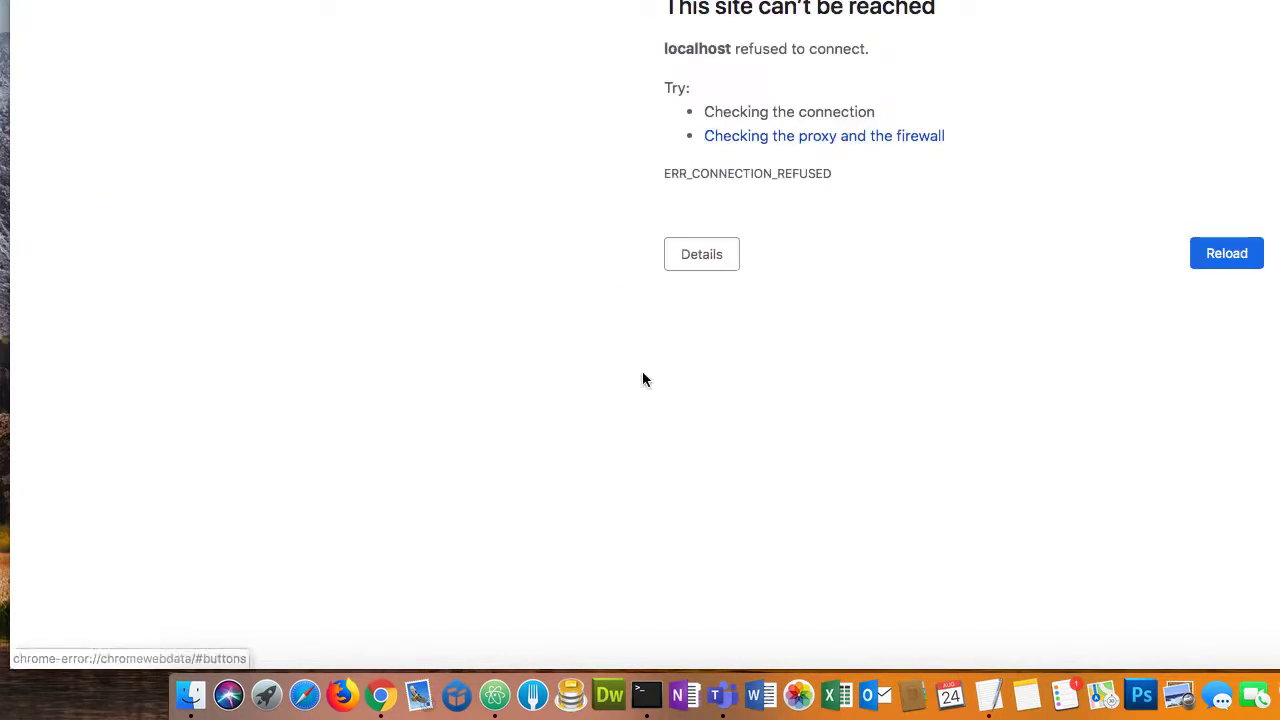
click(647, 696)
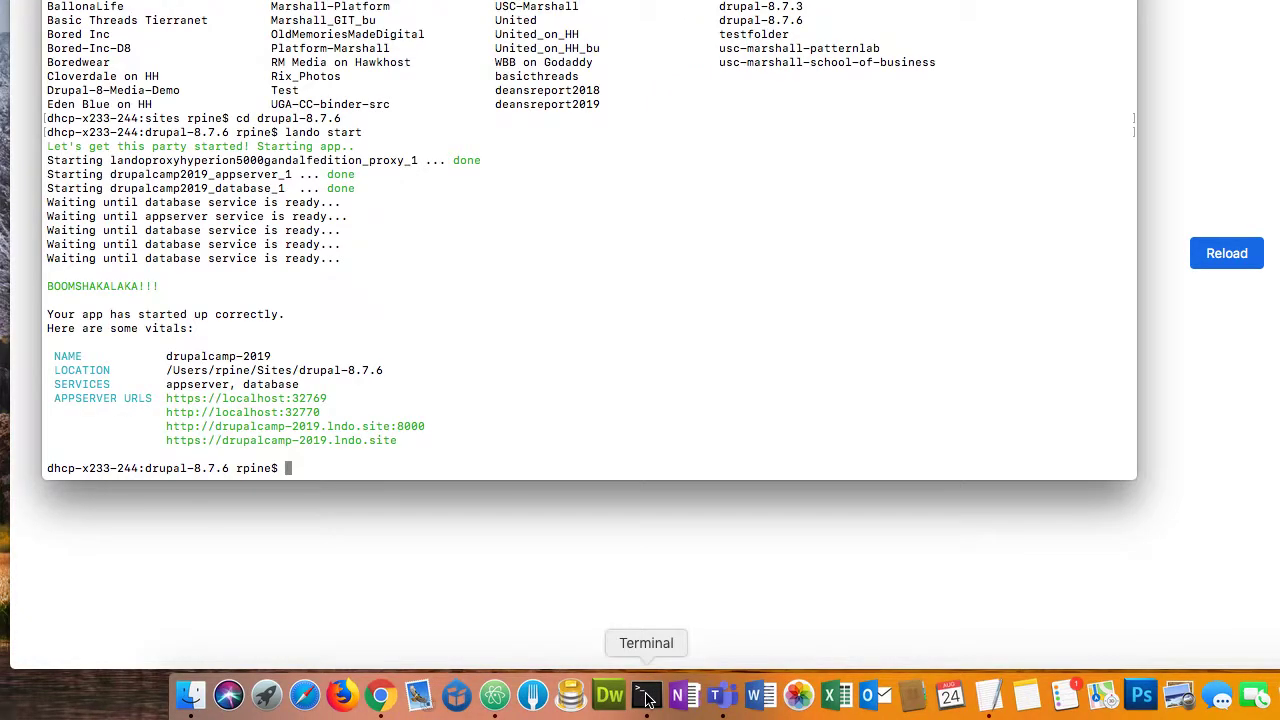
text(cd ..)
key(Return)
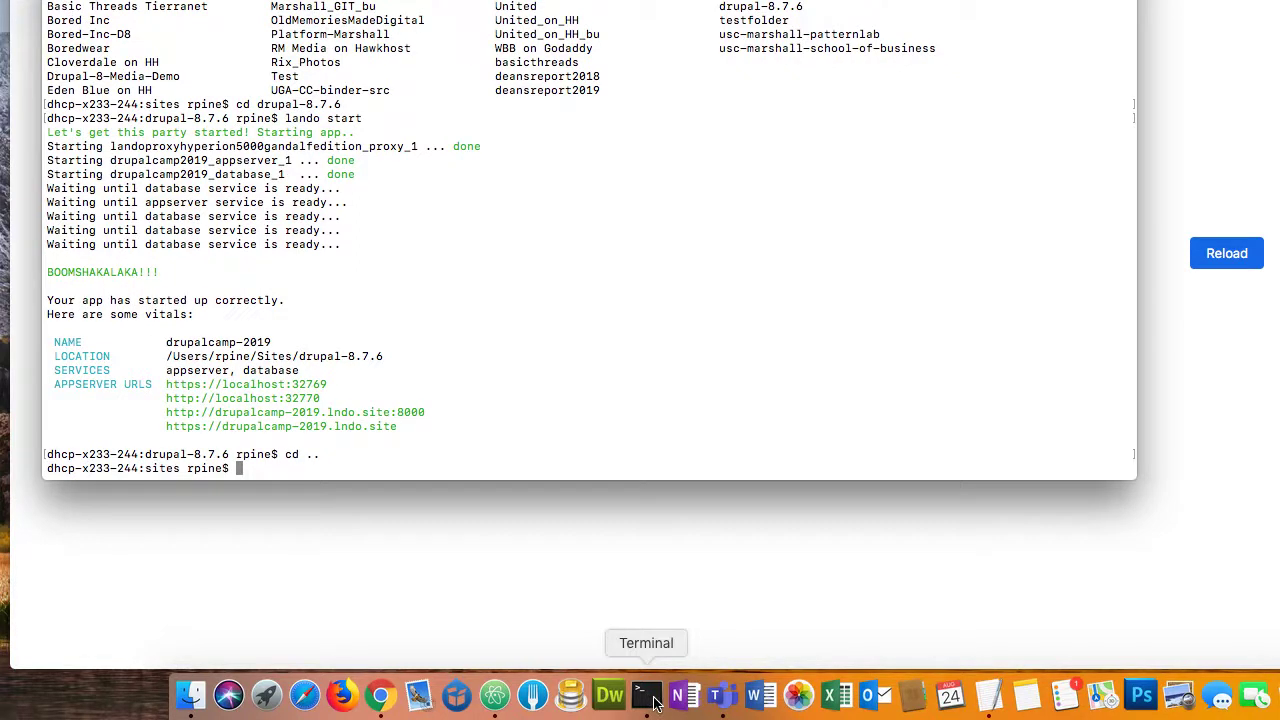
text(ls)
key(Return)
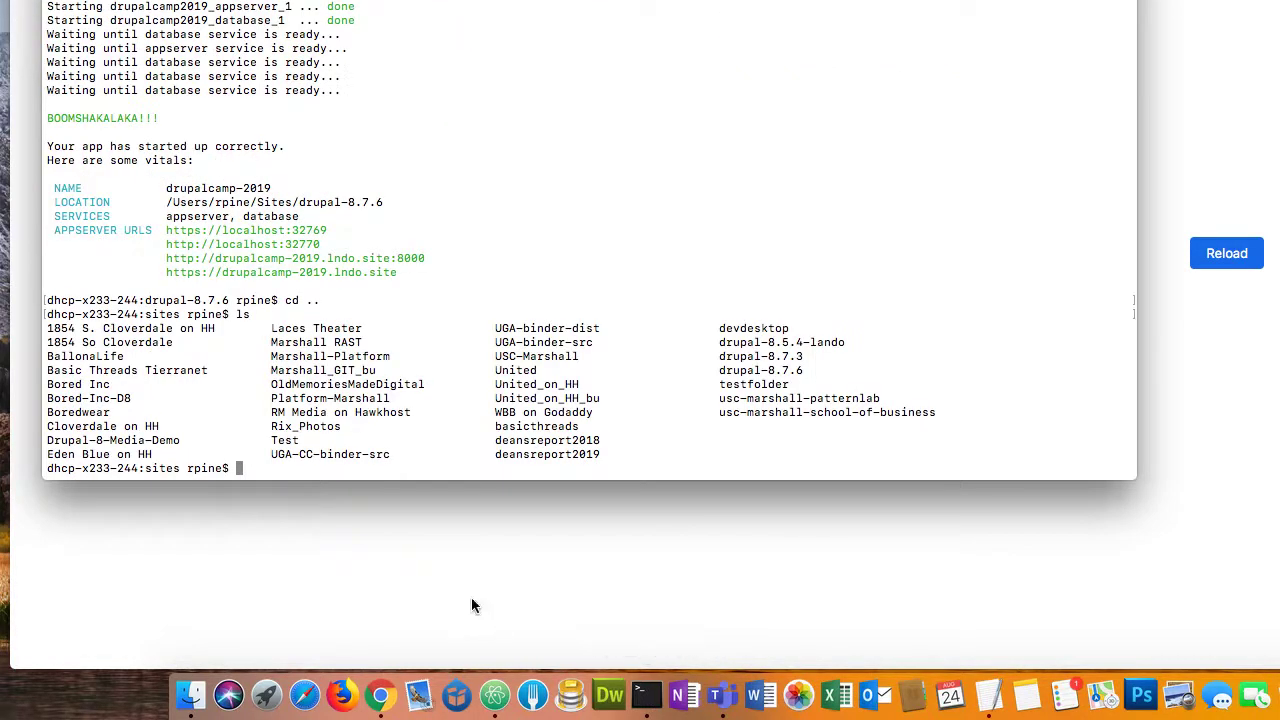
Copy the folder name BallonaLife from the listing and change into that directory
double_click(77, 357)
key(super+c)
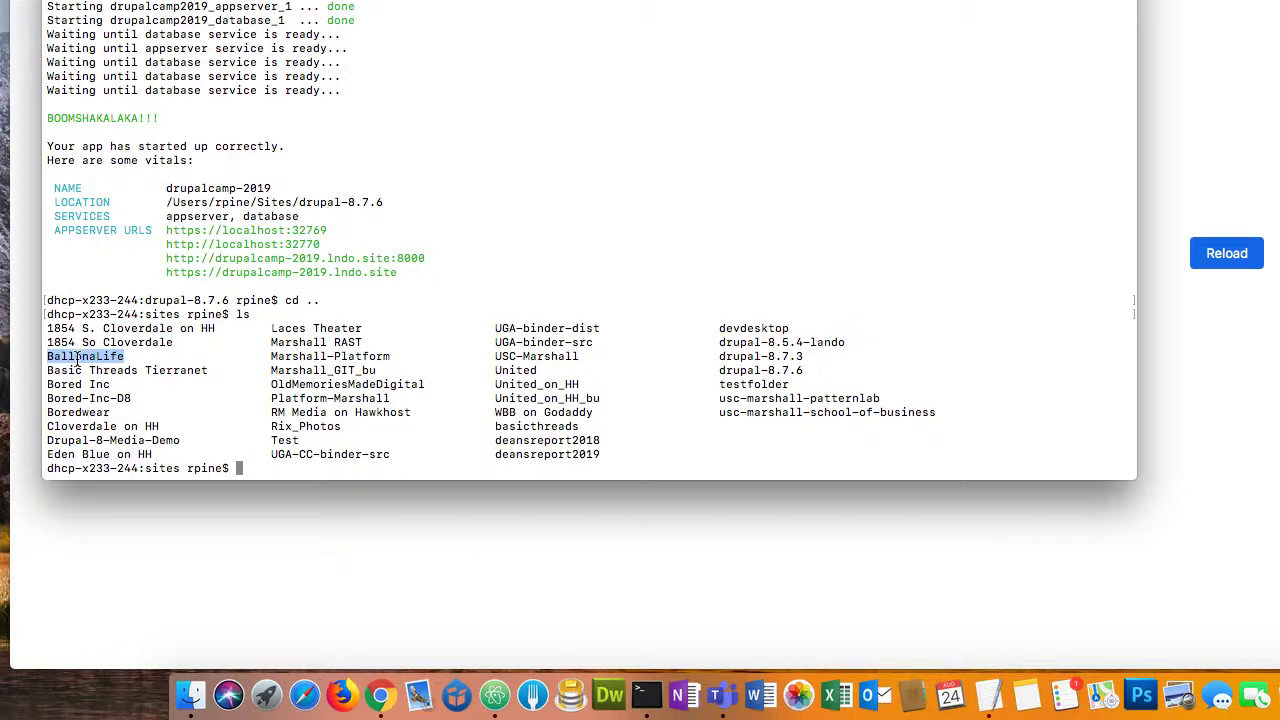
text(cd)
key(super+v)
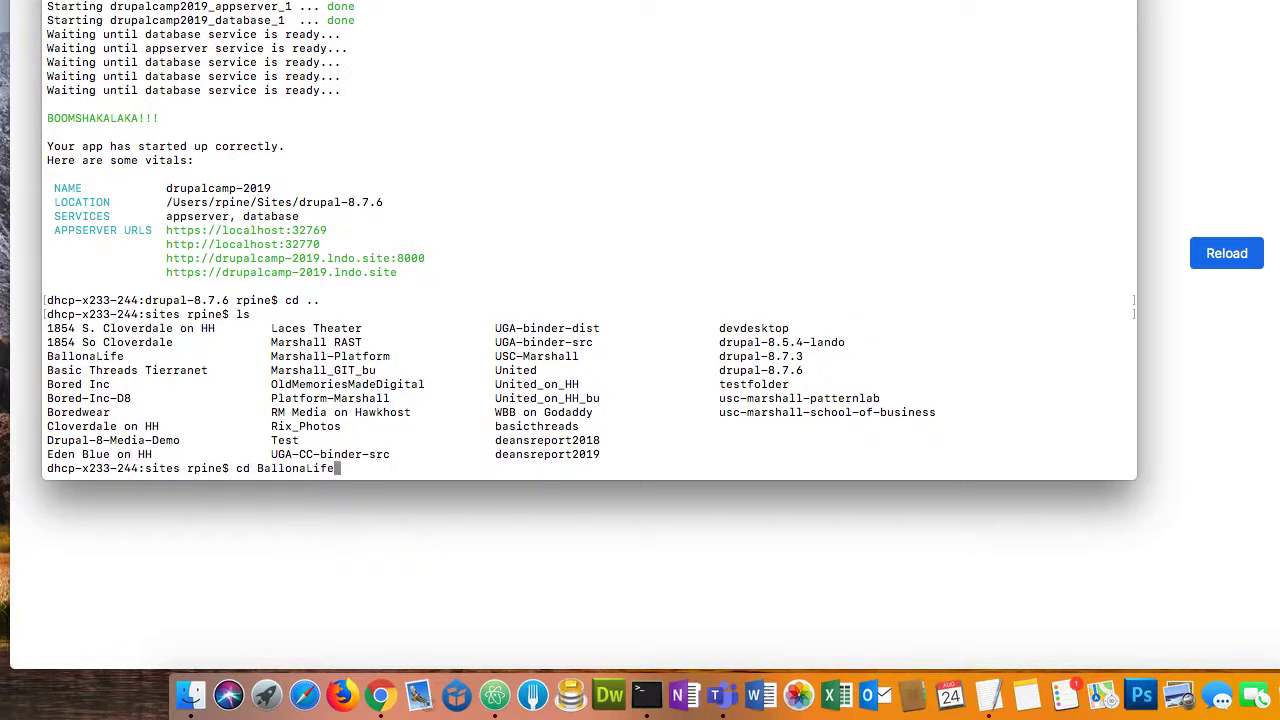
key(Return)
Run lando start to launch the BallonaLife app
text(lq)
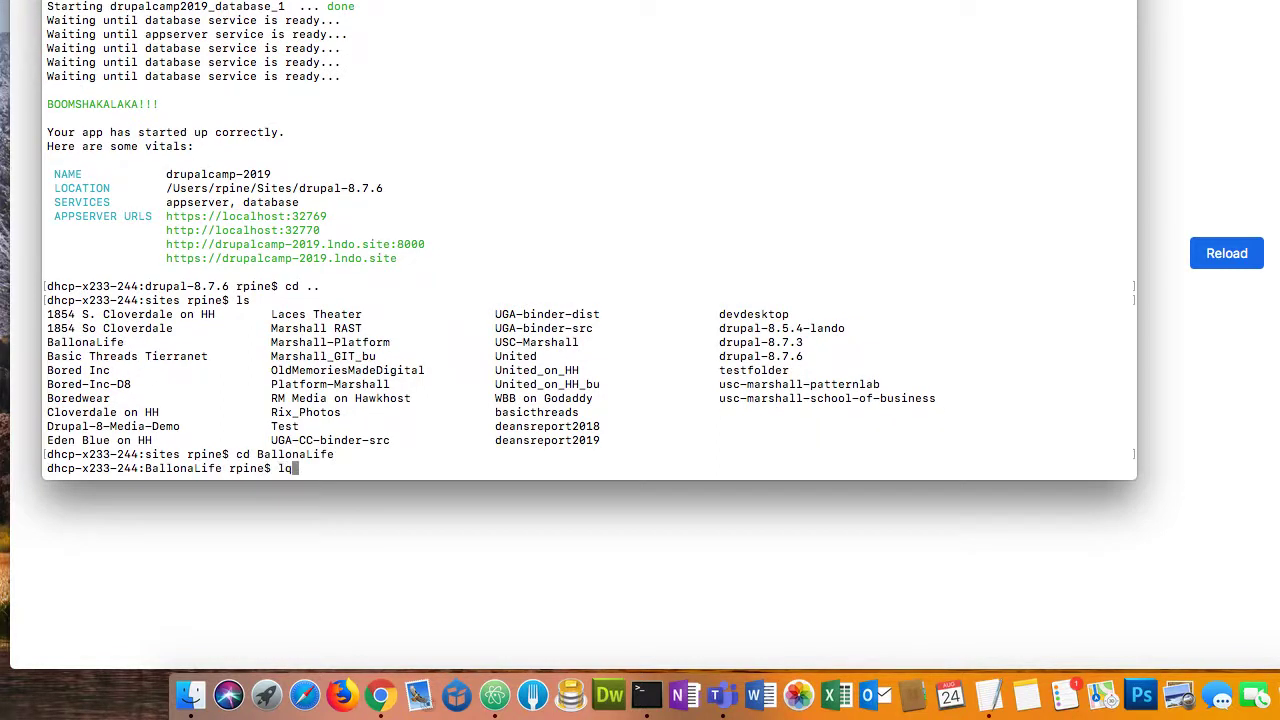
key(BackSpace)
text(ando)
text( strat)
key(BackSpace)
key(BackSpace)
key(BackSpace)
text(art)
key(Return)
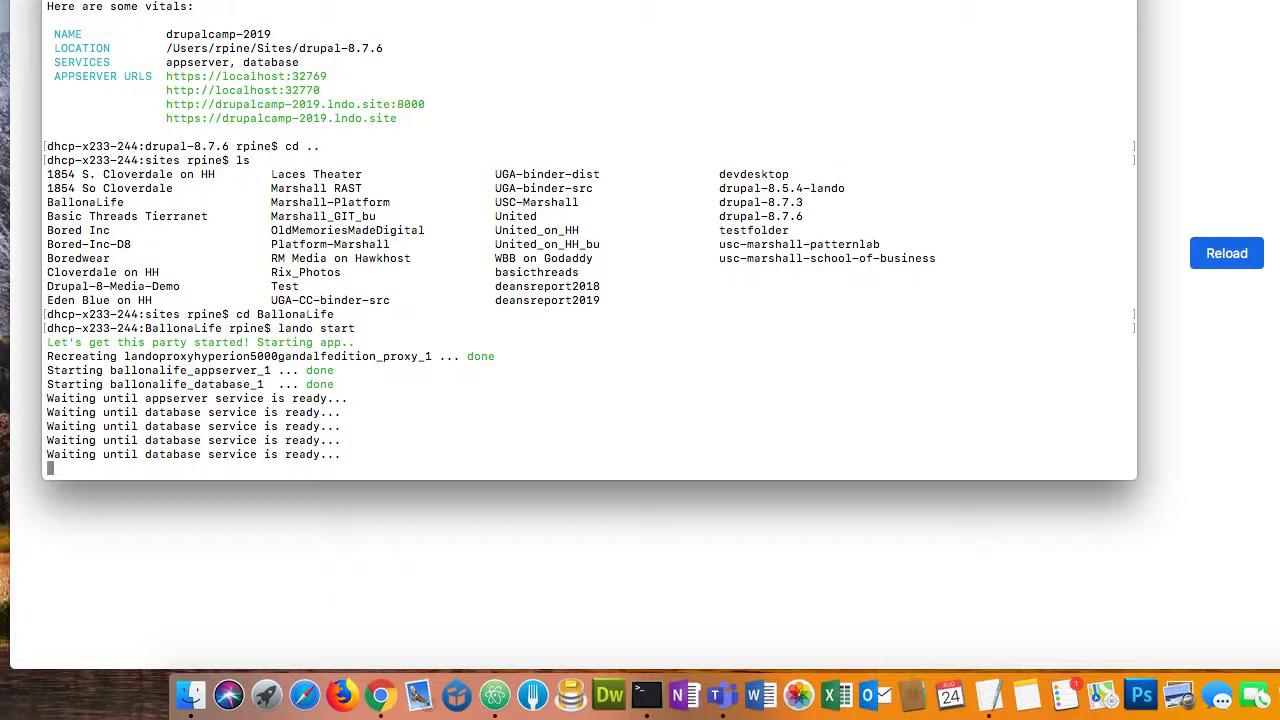
Switch to the slides and advance from Pathauto to the Google Analytics slide
key(super+Tab)
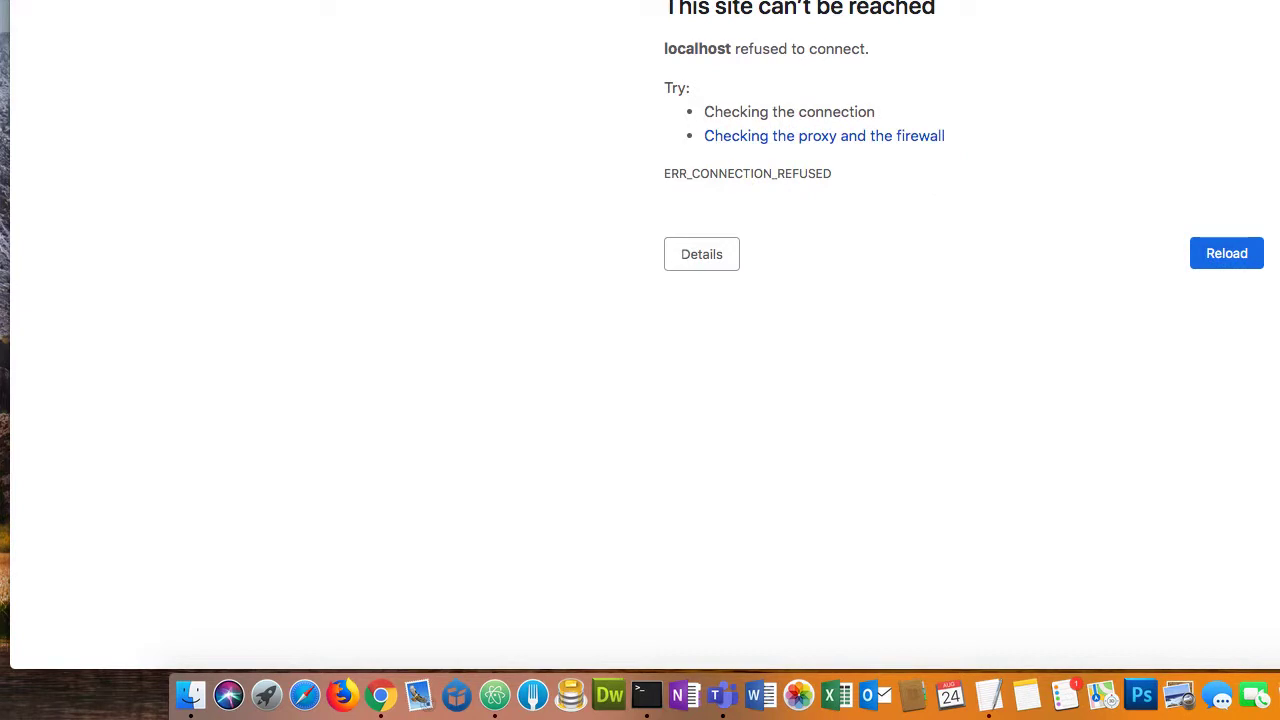
key(super+Tab)
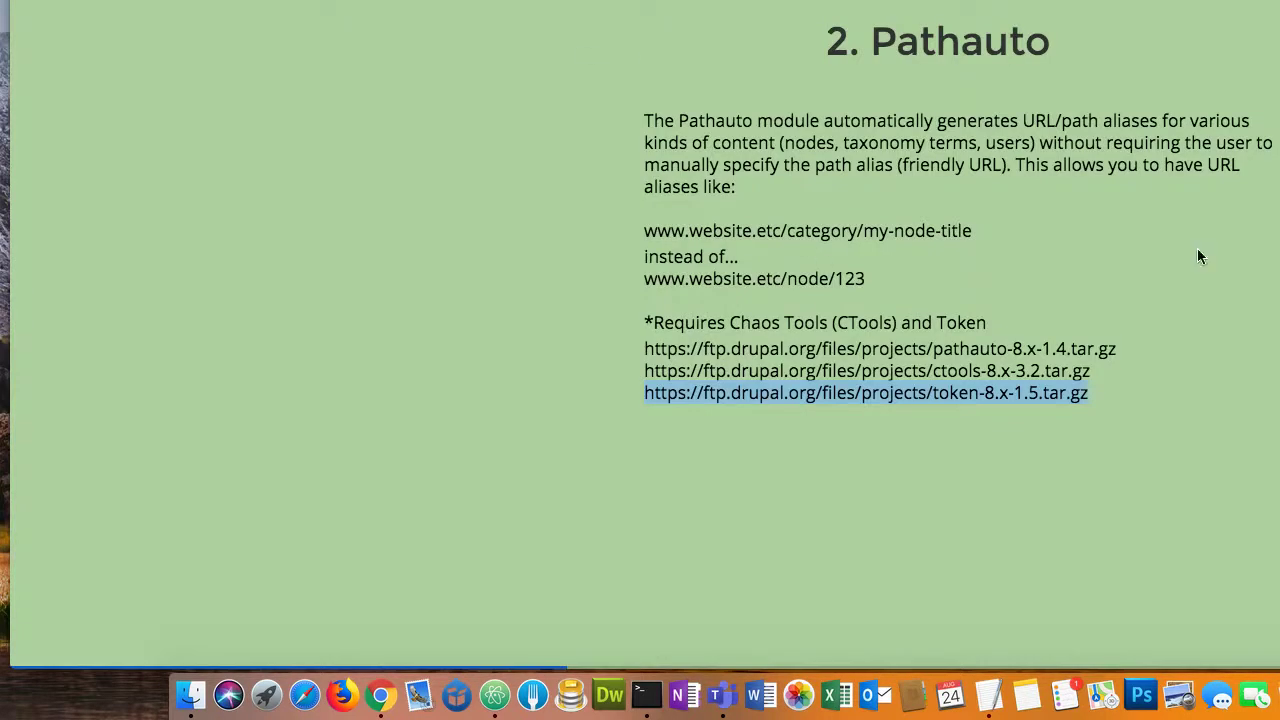
key(Down)
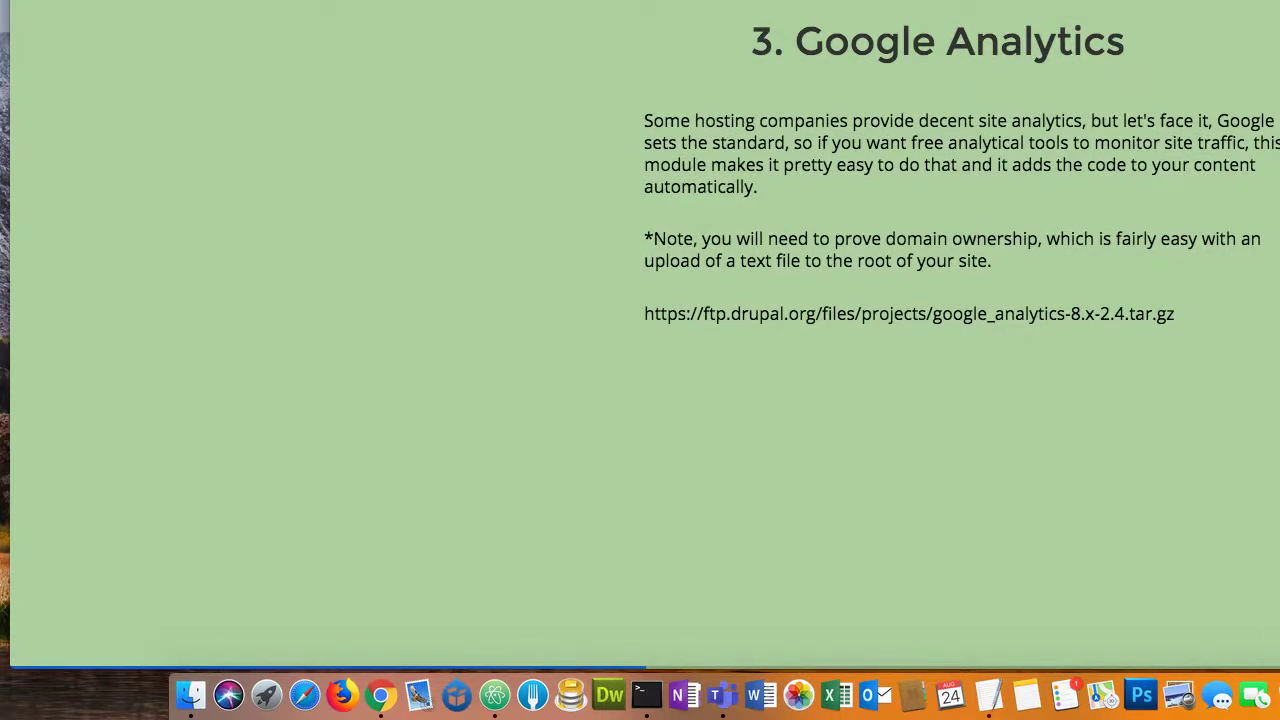
key(super+Tab)
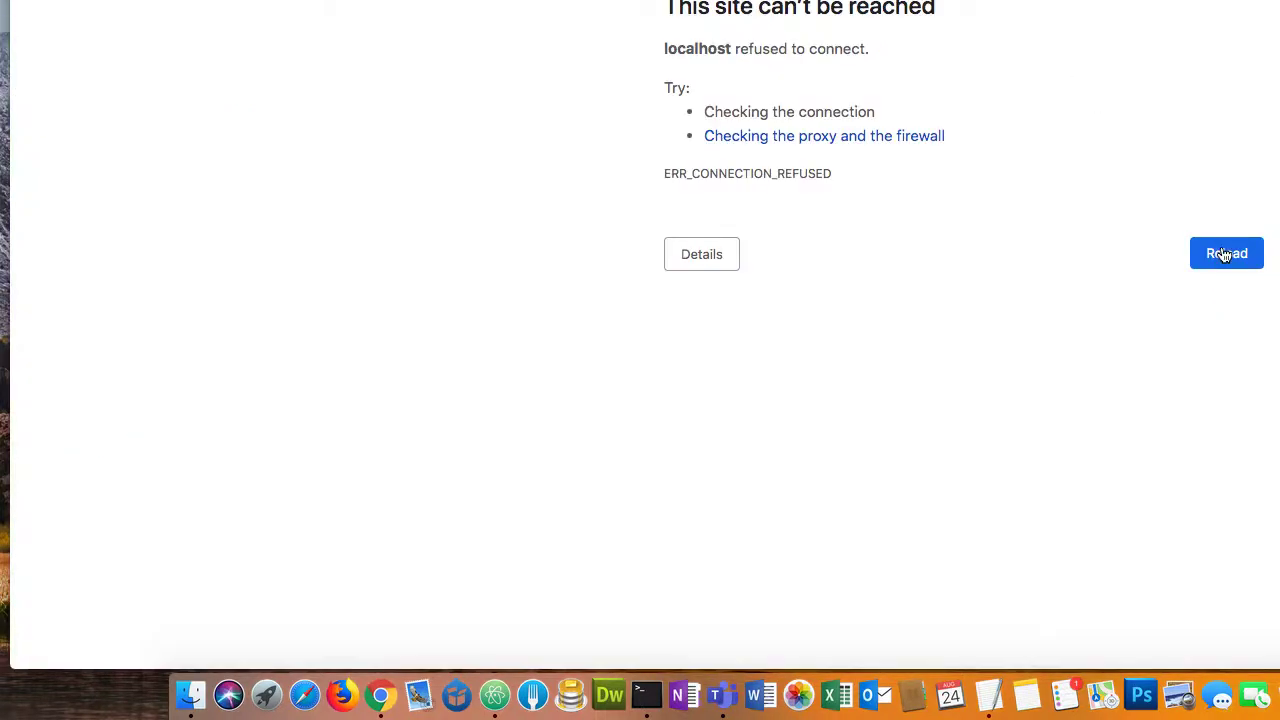
click(1225, 254)
key(super+Tab)
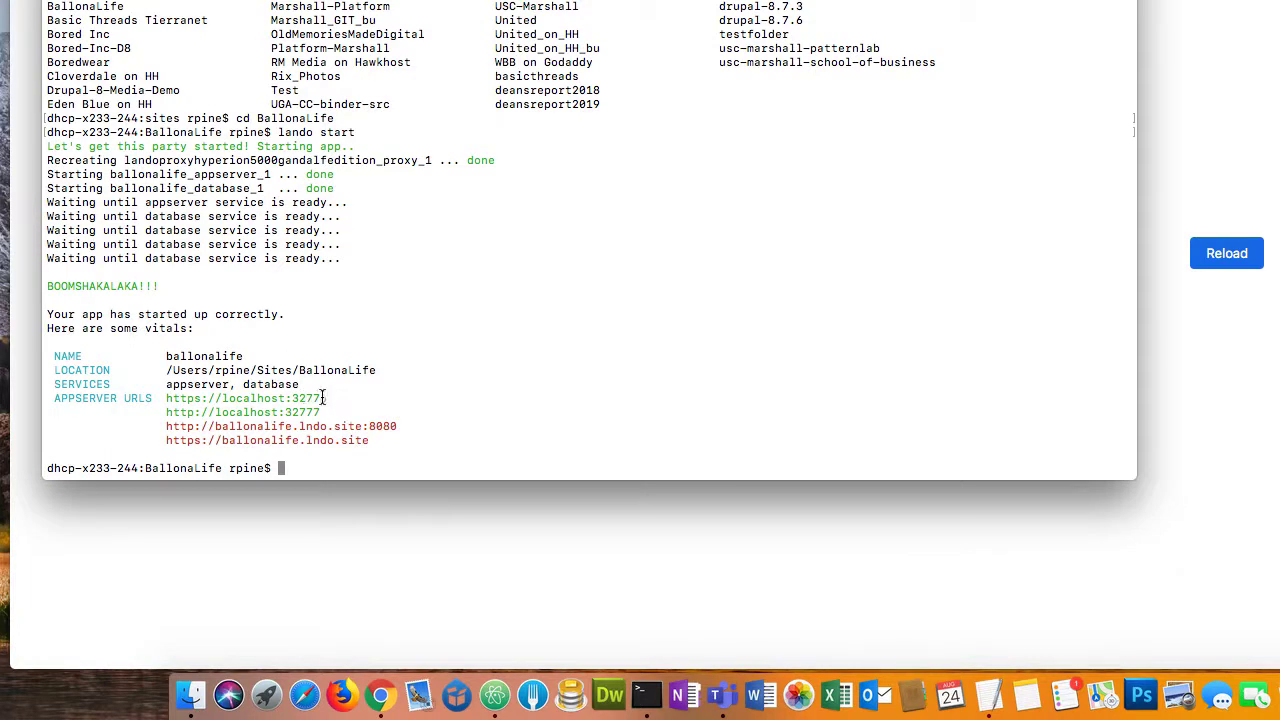
drag(326, 398, 166, 398)
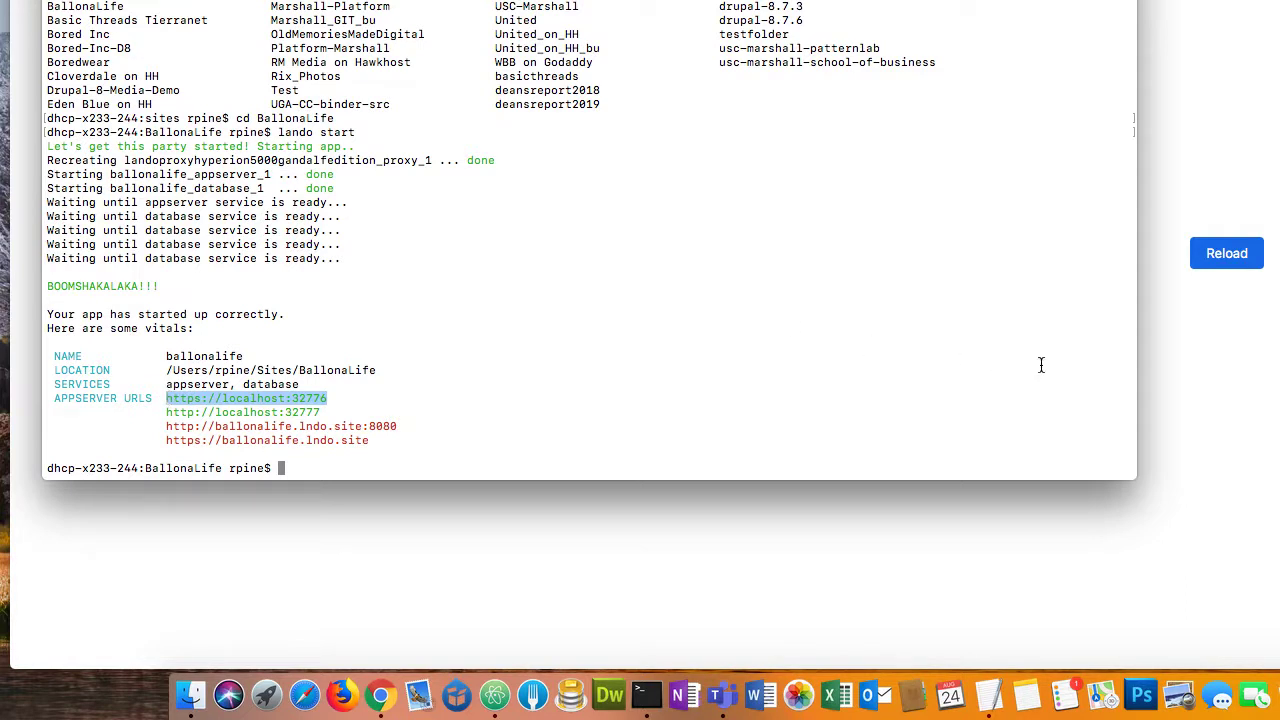
click(1151, 375)
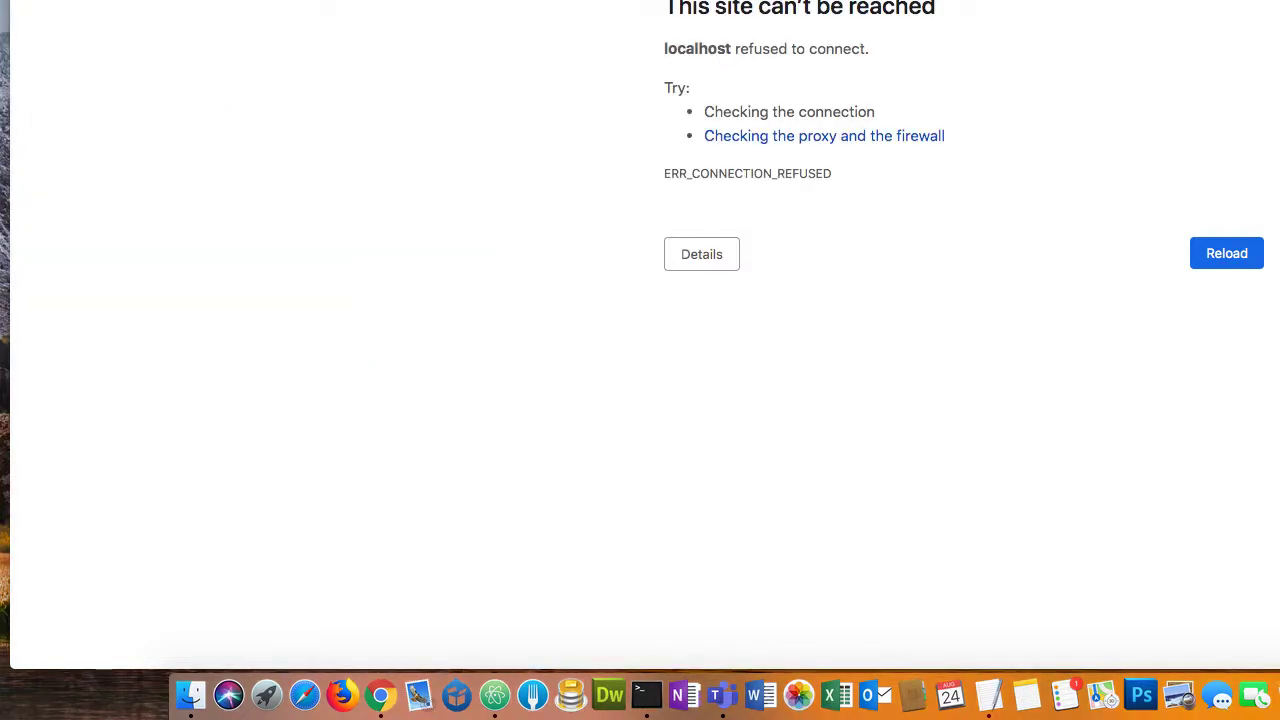
key(Return)
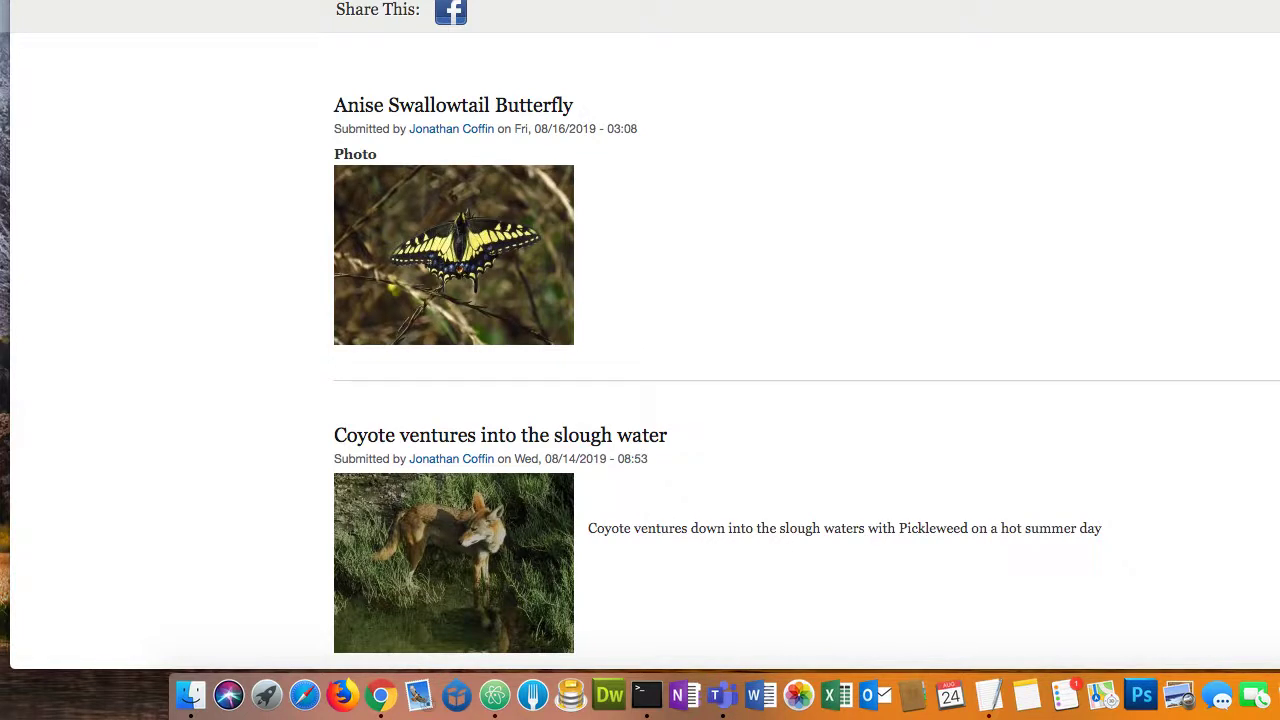
Open the URL aliases settings and examine the existing Pathauto patterns, especially the Taxonomy pattern's vocabulary and name tokens
mouse_move(565, 4)
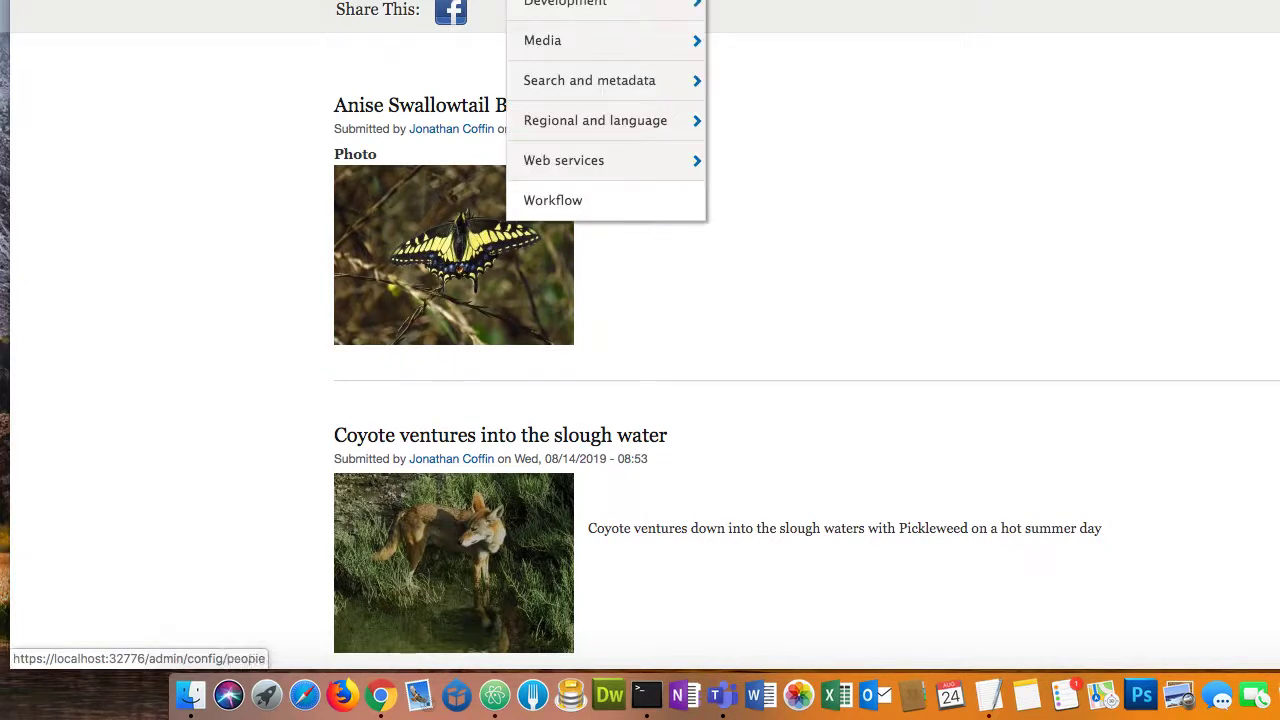
mouse_move(631, 80)
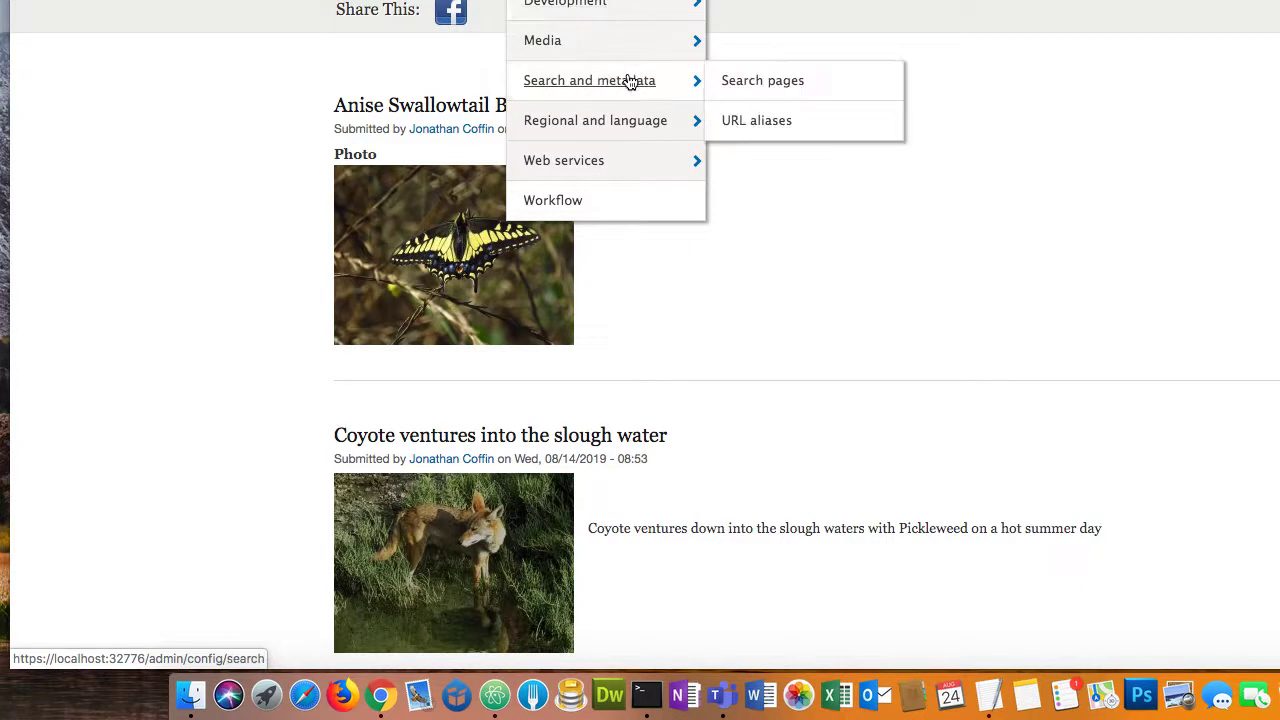
click(773, 132)
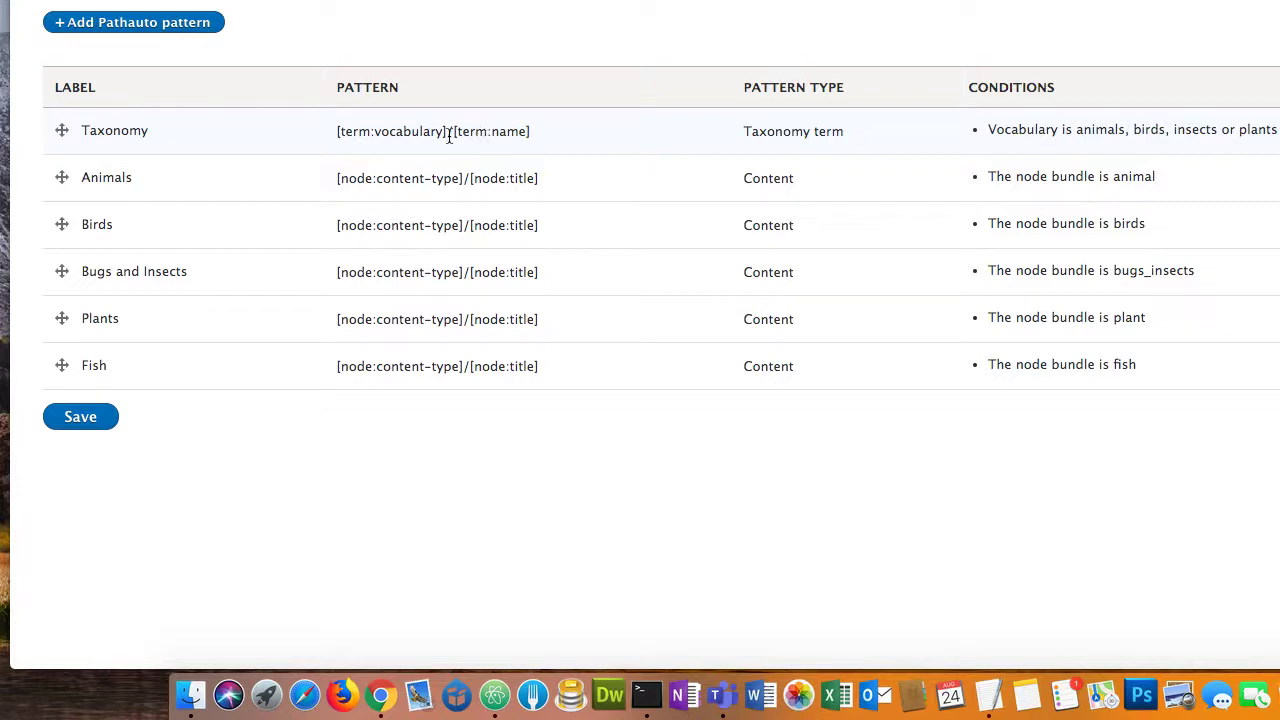
drag(453, 132, 446, 132)
click(494, 141)
Start a new Pathauto pattern of type Content for the Fish content type and browse its available tokens
click(143, 30)
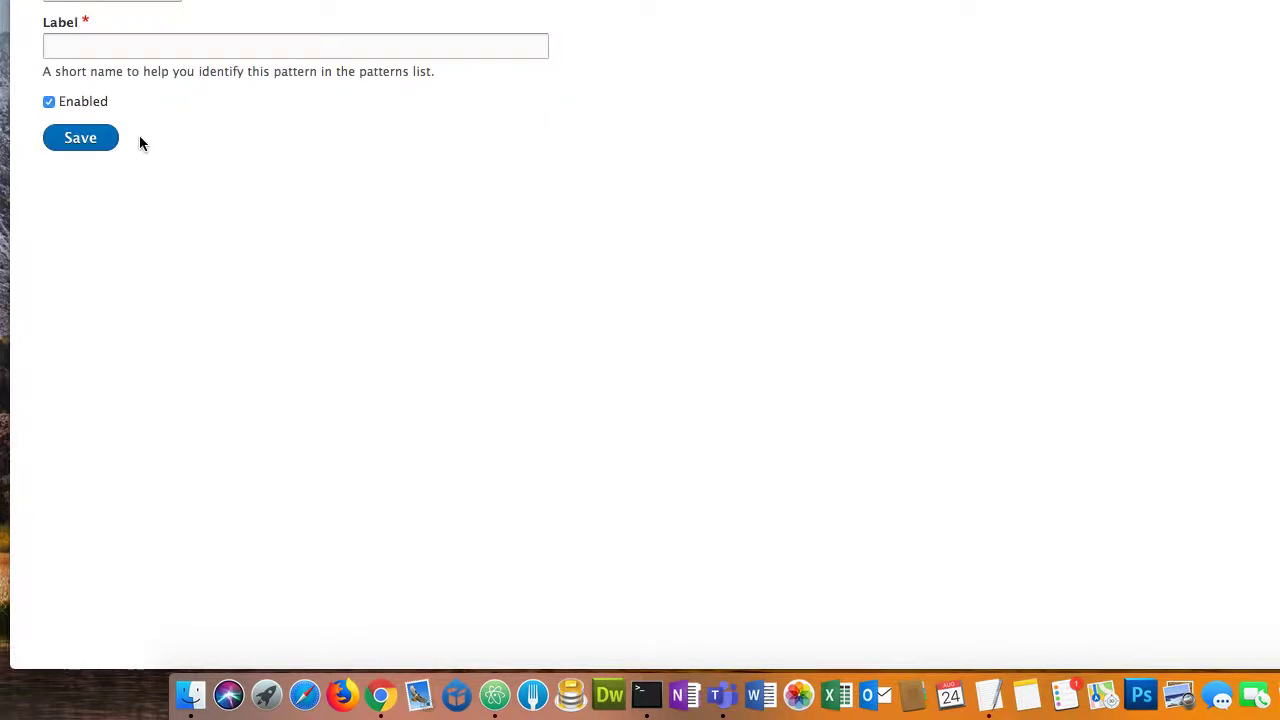
click(145, 4)
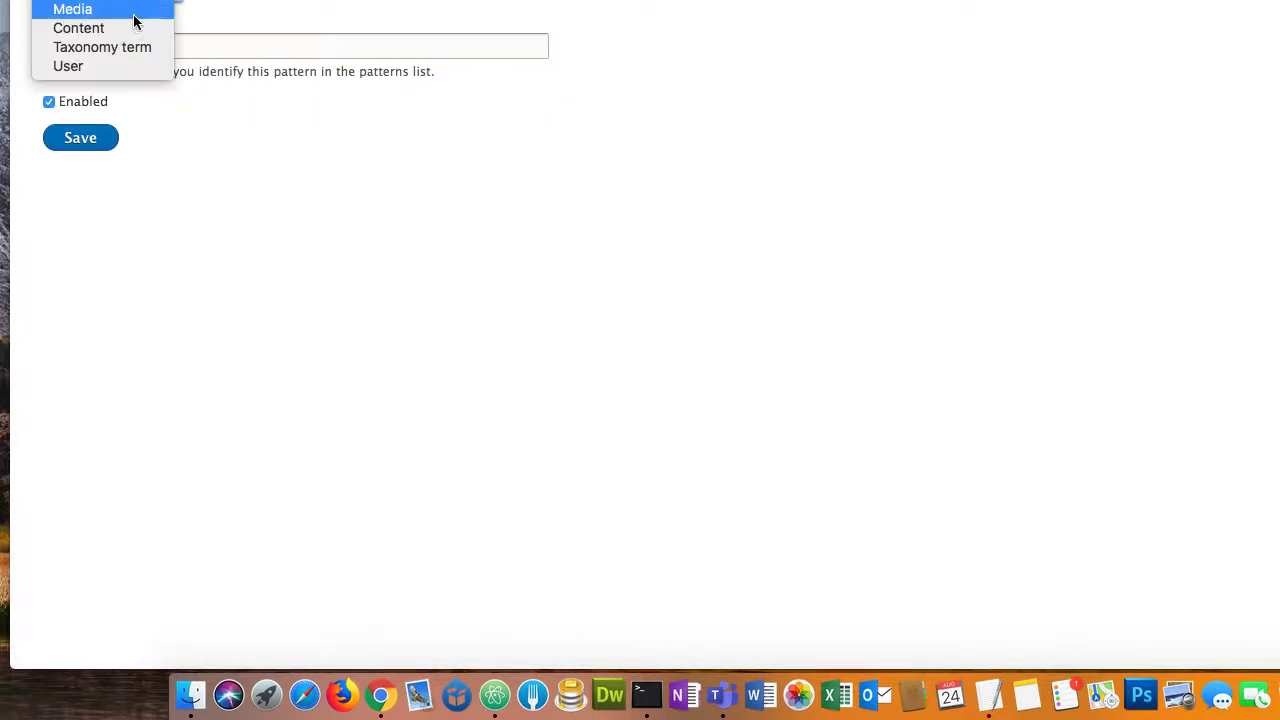
click(114, 30)
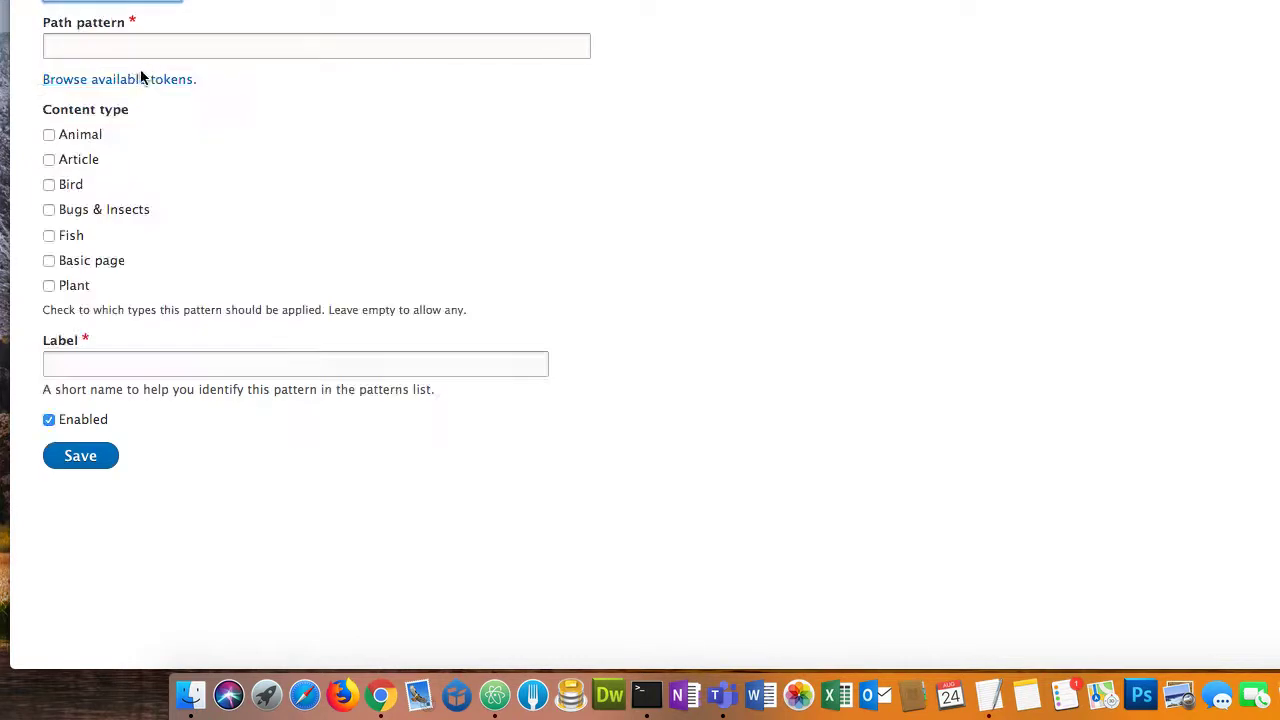
click(52, 239)
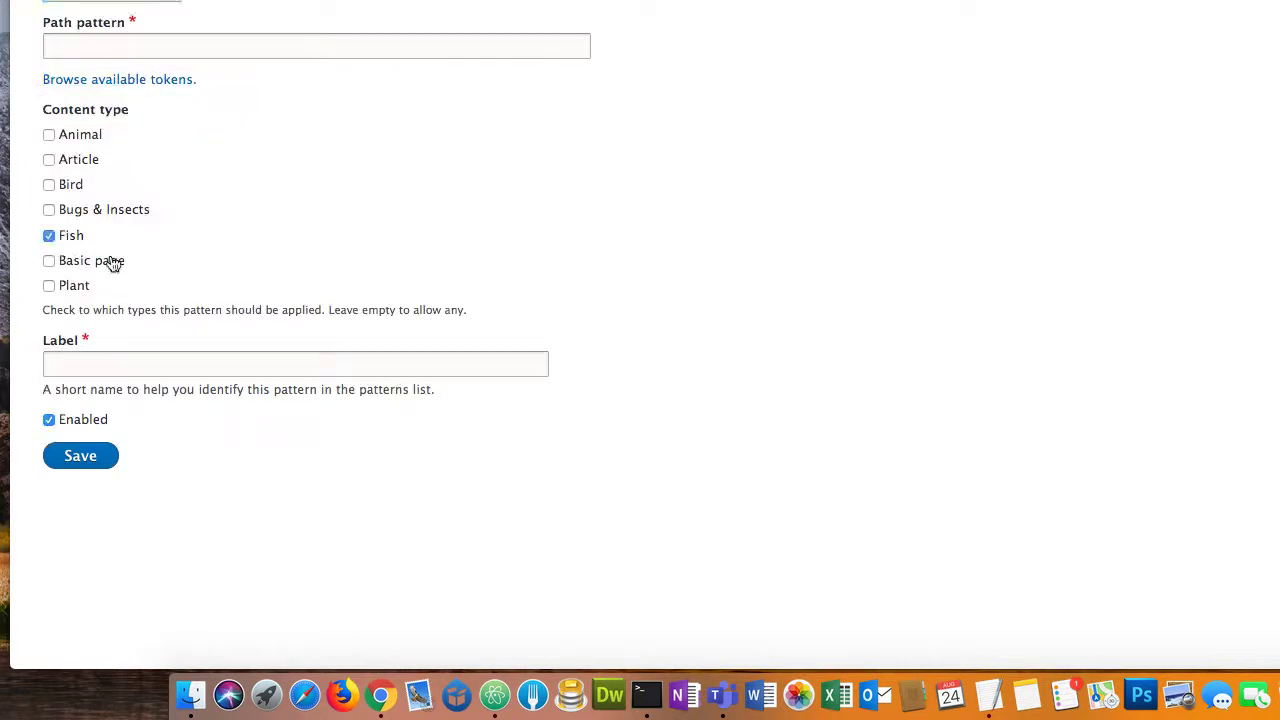
click(157, 80)
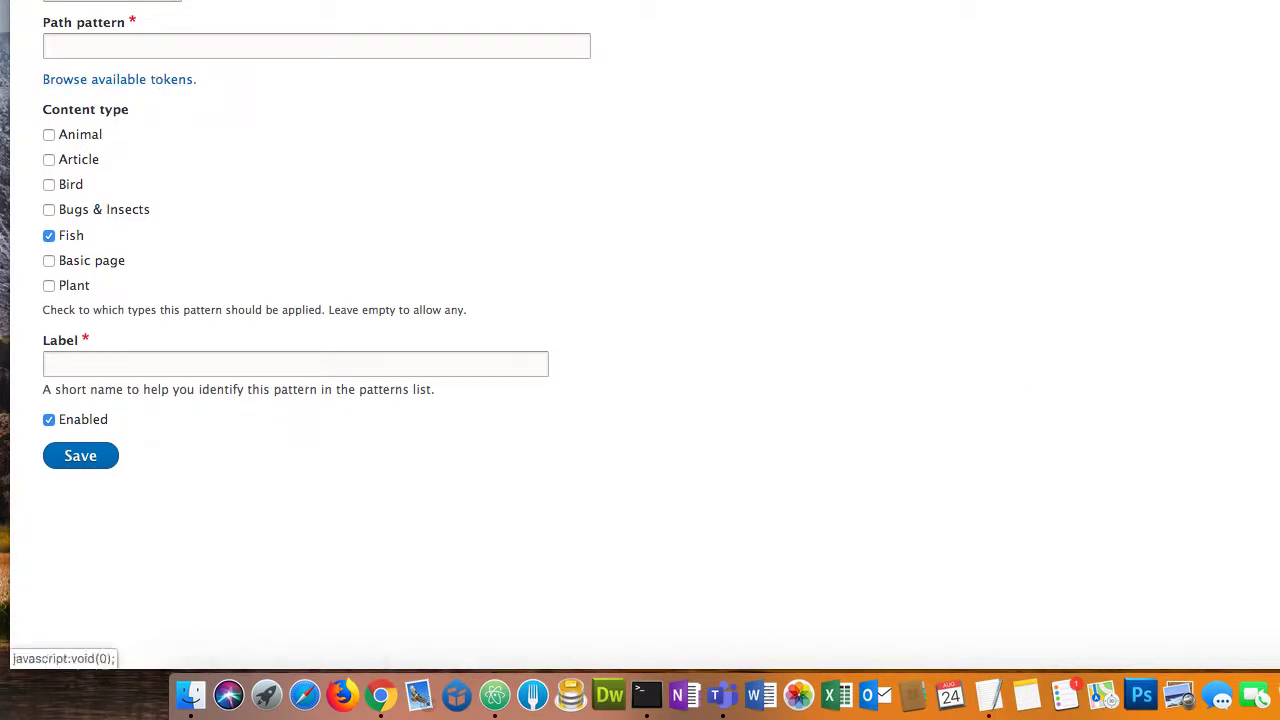
mouse_move(1000, 480)
mouse_down()
mouse_move(863, 249)
mouse_move(1100, 329)
mouse_move(1000, 480)
mouse_up()
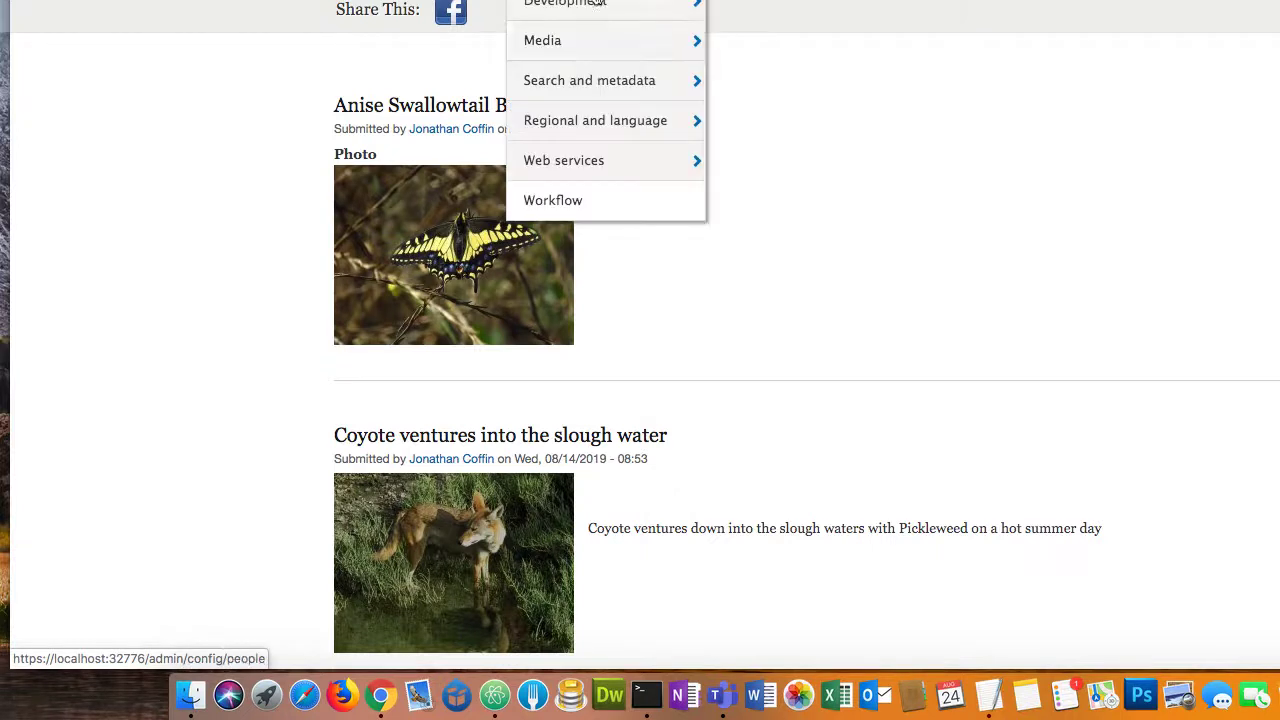
Reopen the URL aliases settings, and switch to the slides to advance past Google Analytics
mouse_move(648, 90)
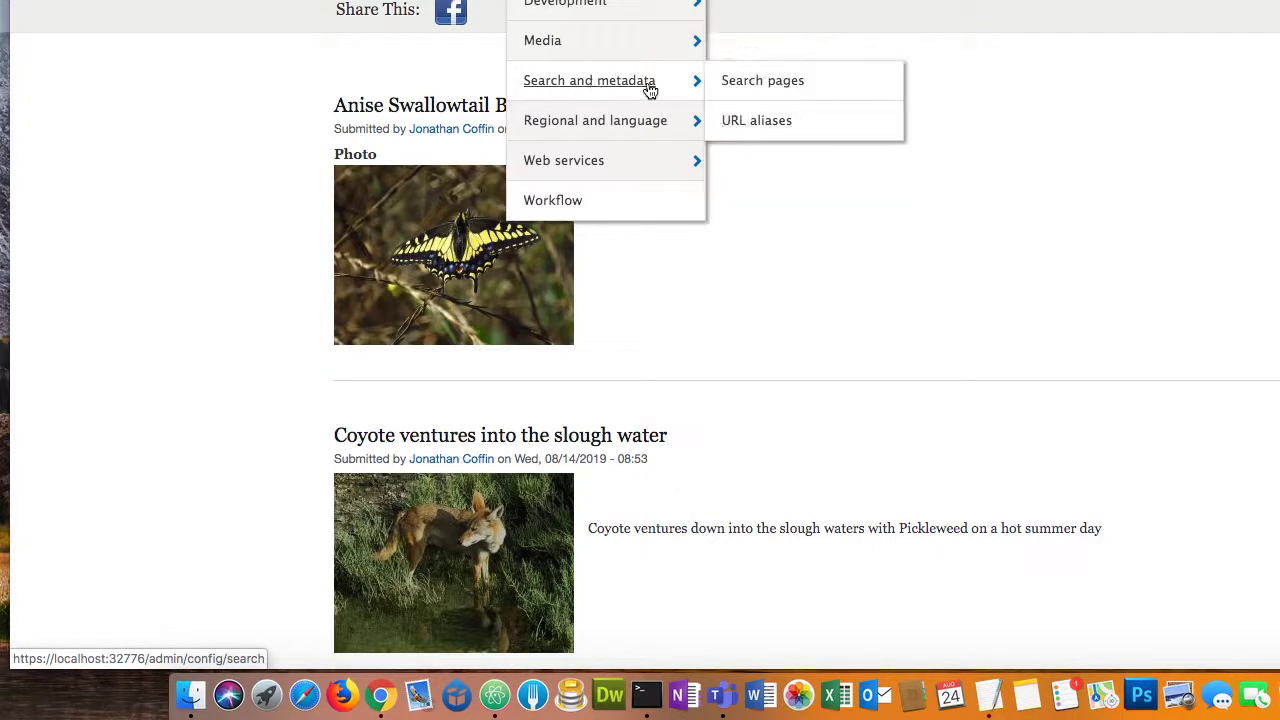
click(756, 124)
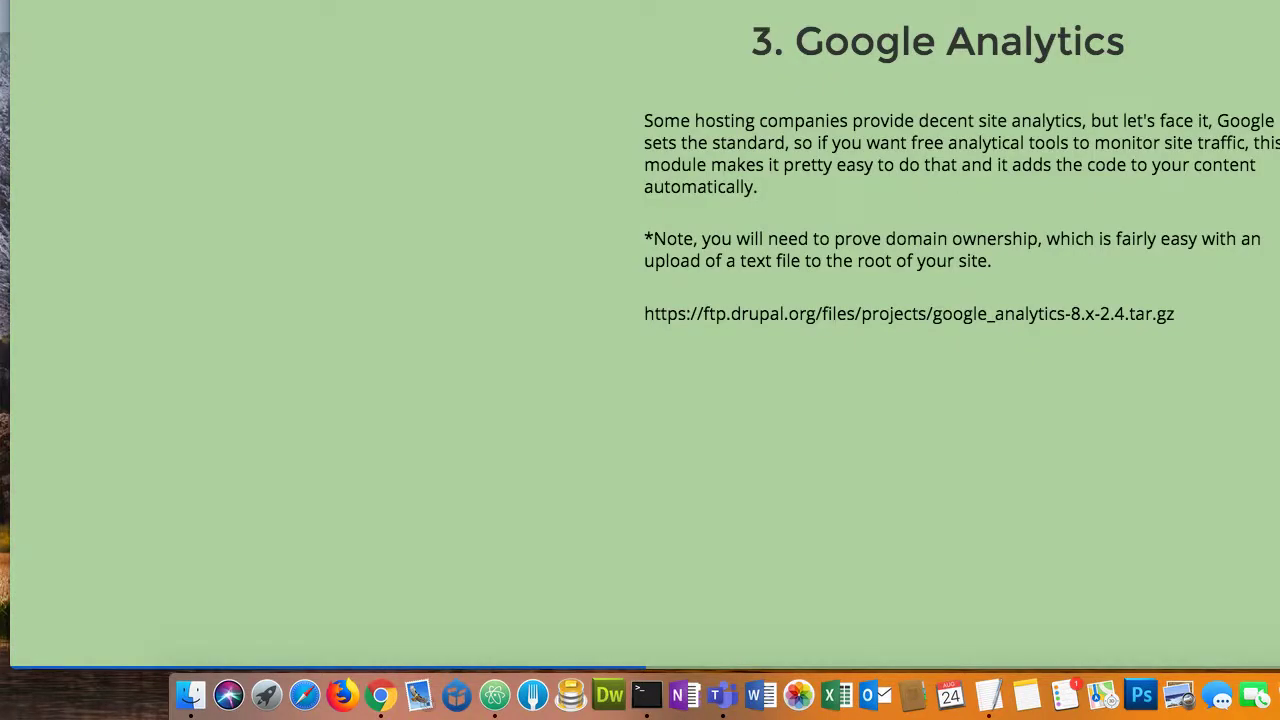
key(Right)
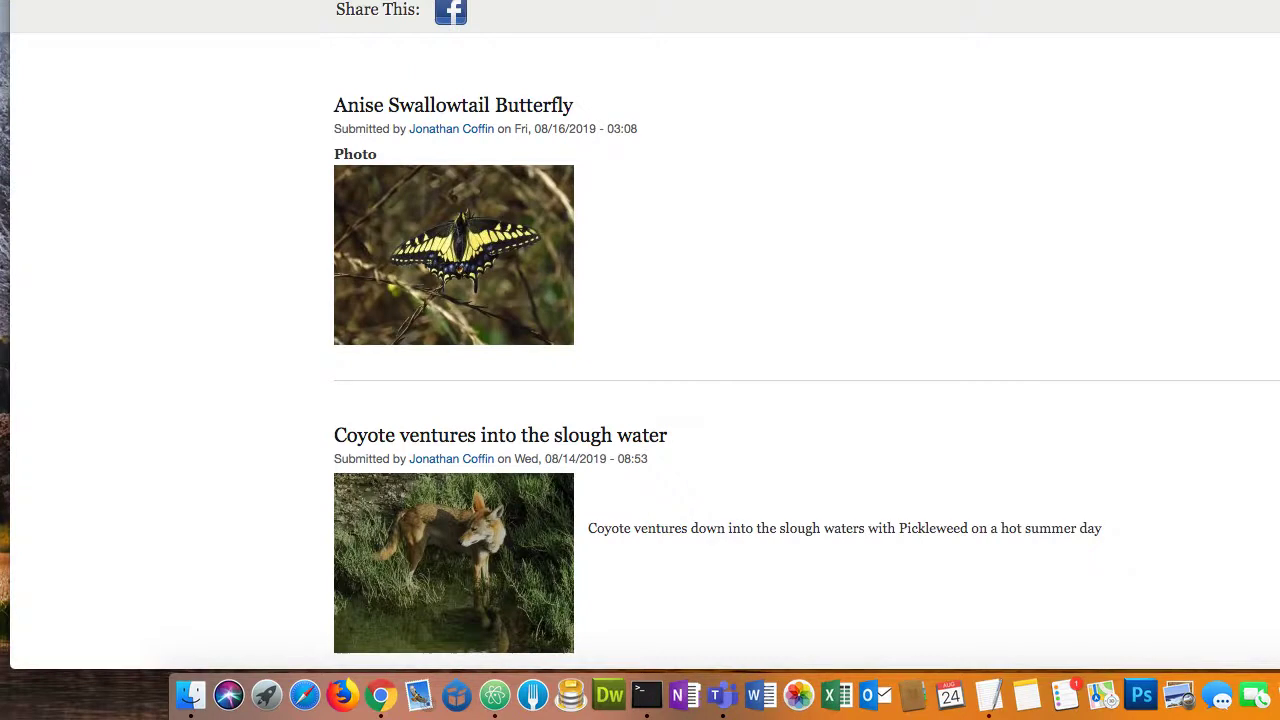
Open the Anise Swallowtail Butterfly page from the site's front page and try its share link
click(444, 254)
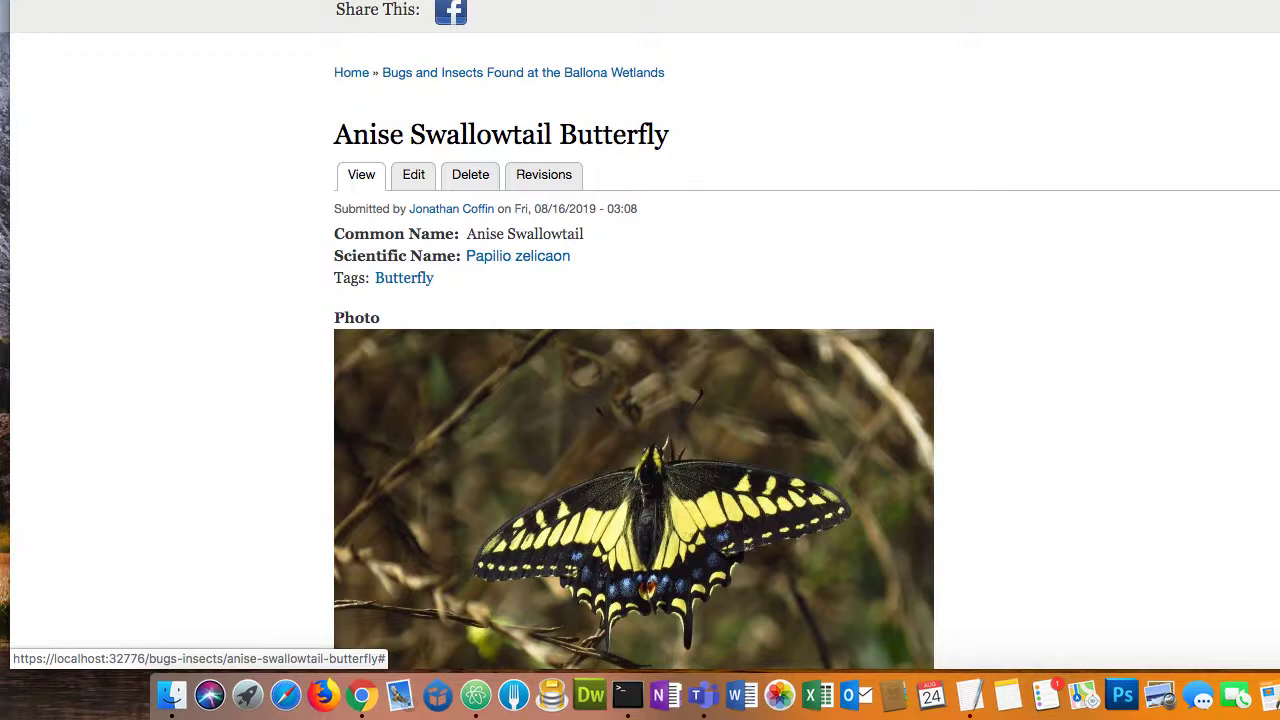
click(588, 373)
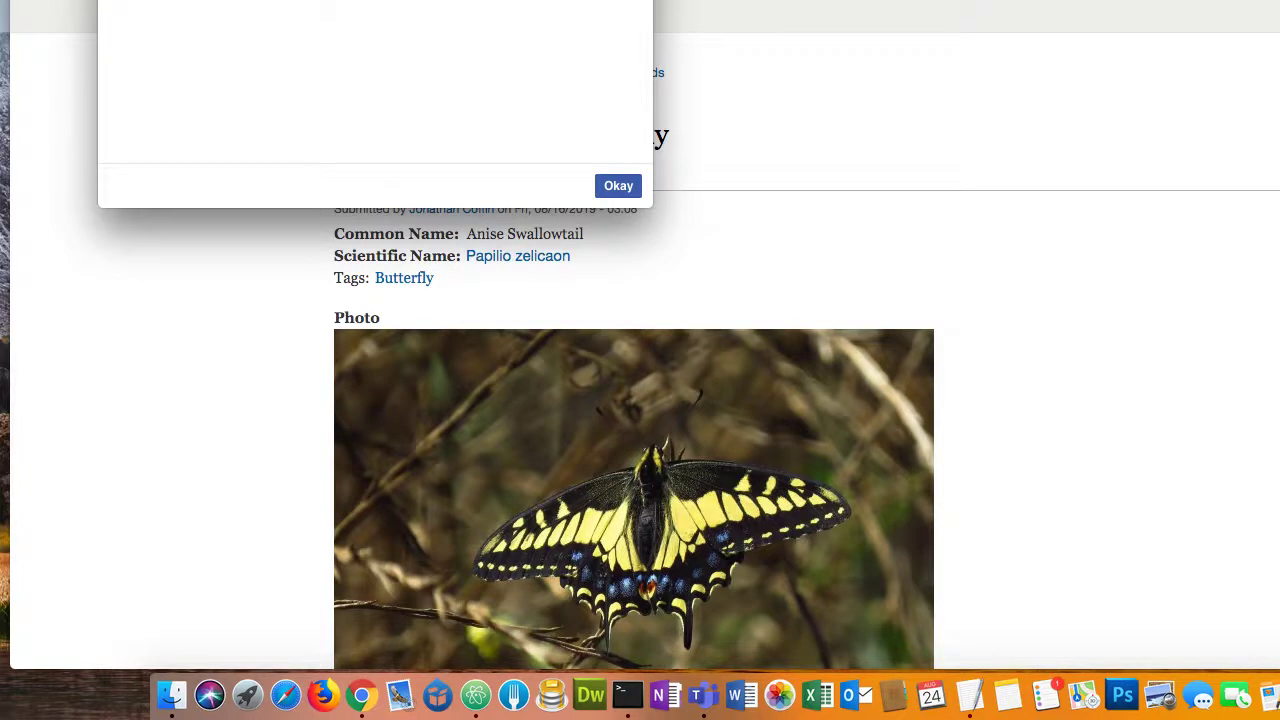
key(Return)
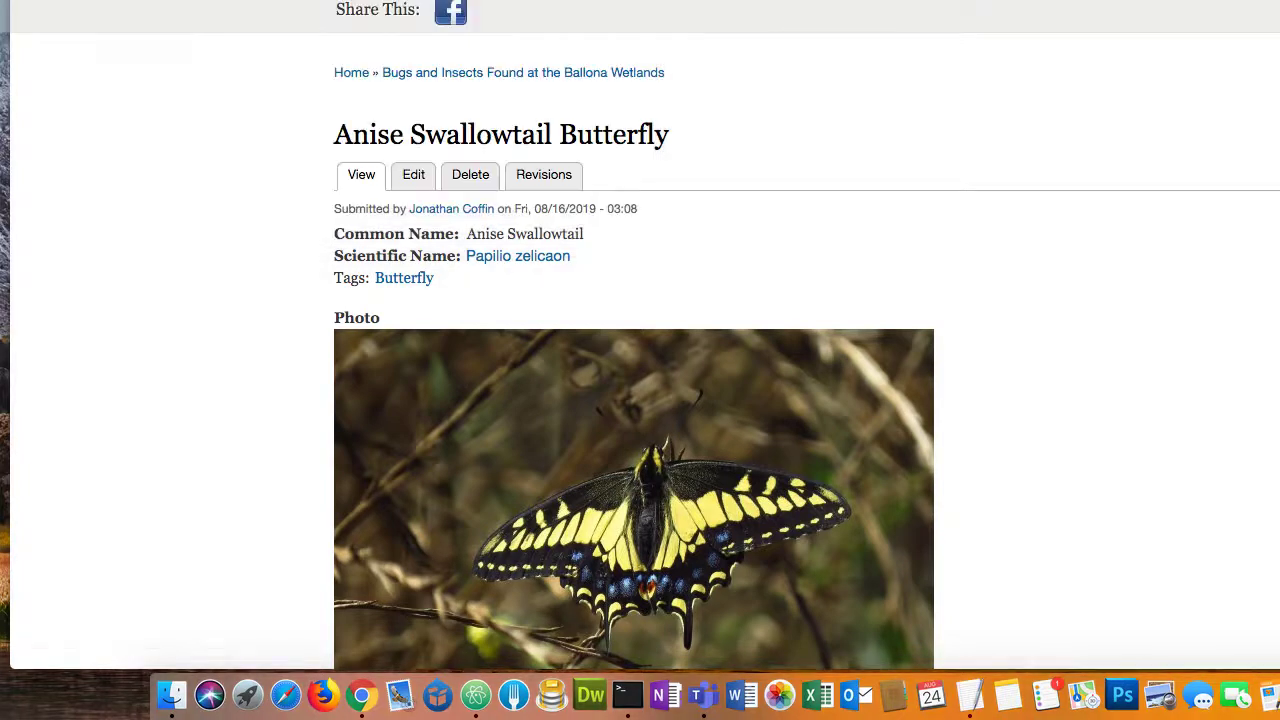
Open the Anise Swallowtail Butterfly page for editing and view its tags and description fields
click(413, 185)
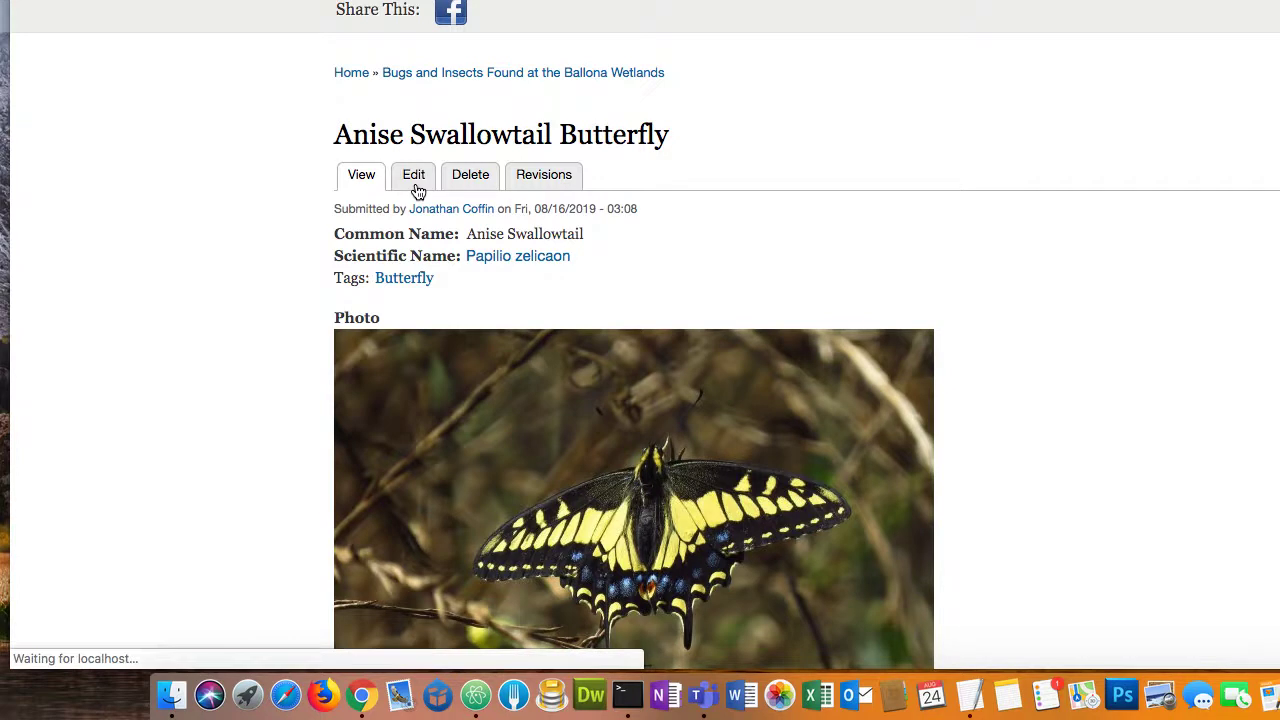
scroll(415, 190, down, 3)
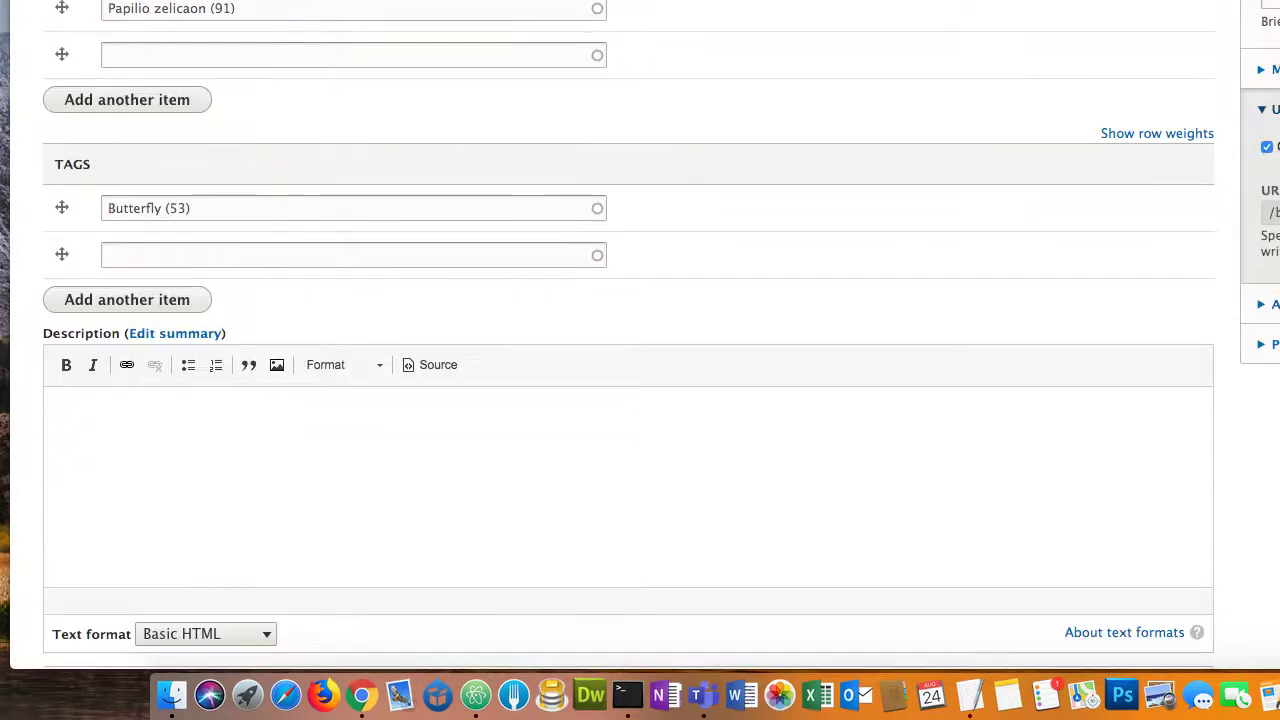
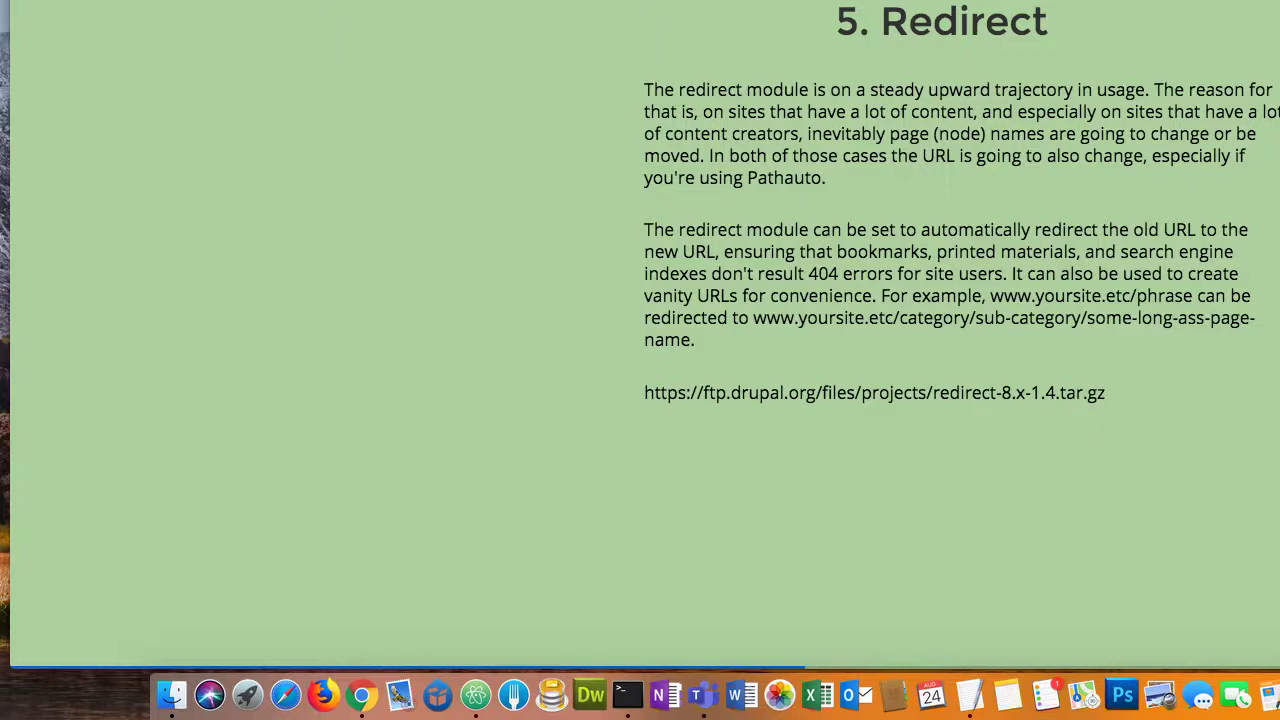
Switch to the slides and advance from Redirect through Linkit and Rules to Paragraphs
key(Right)
scroll(947, 265, down, 5)
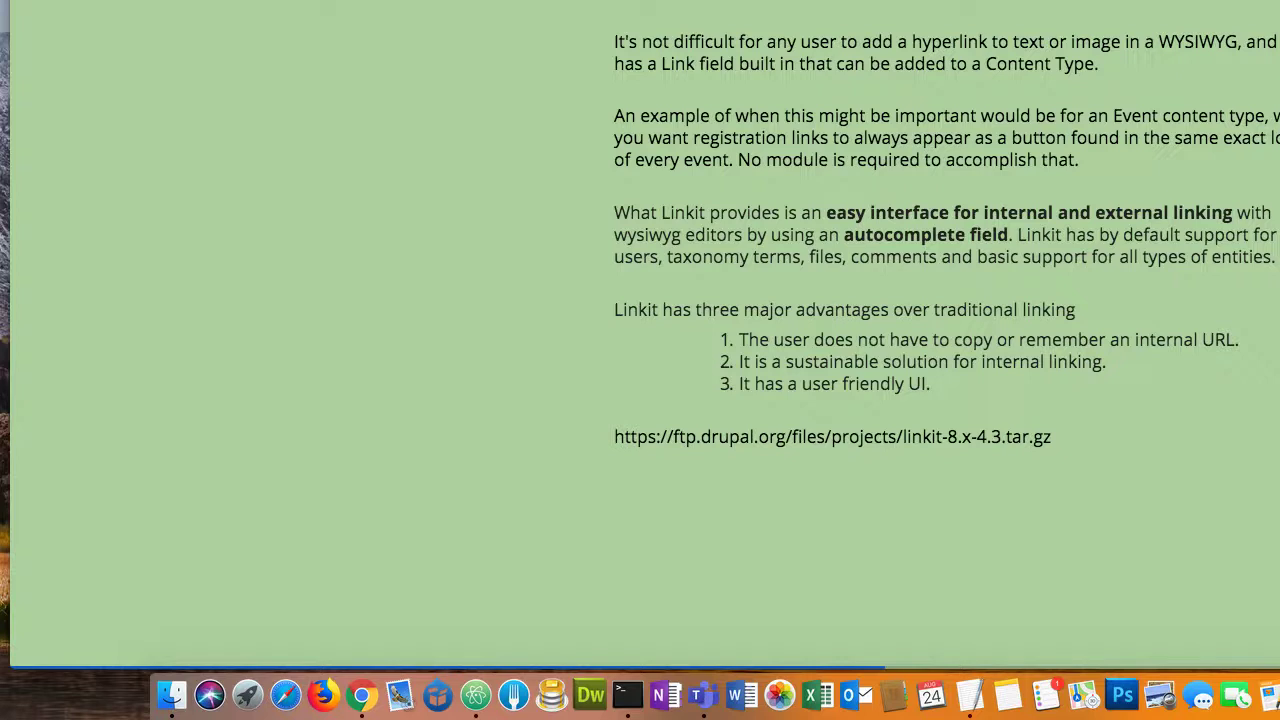
scroll(947, 300, down, 10)
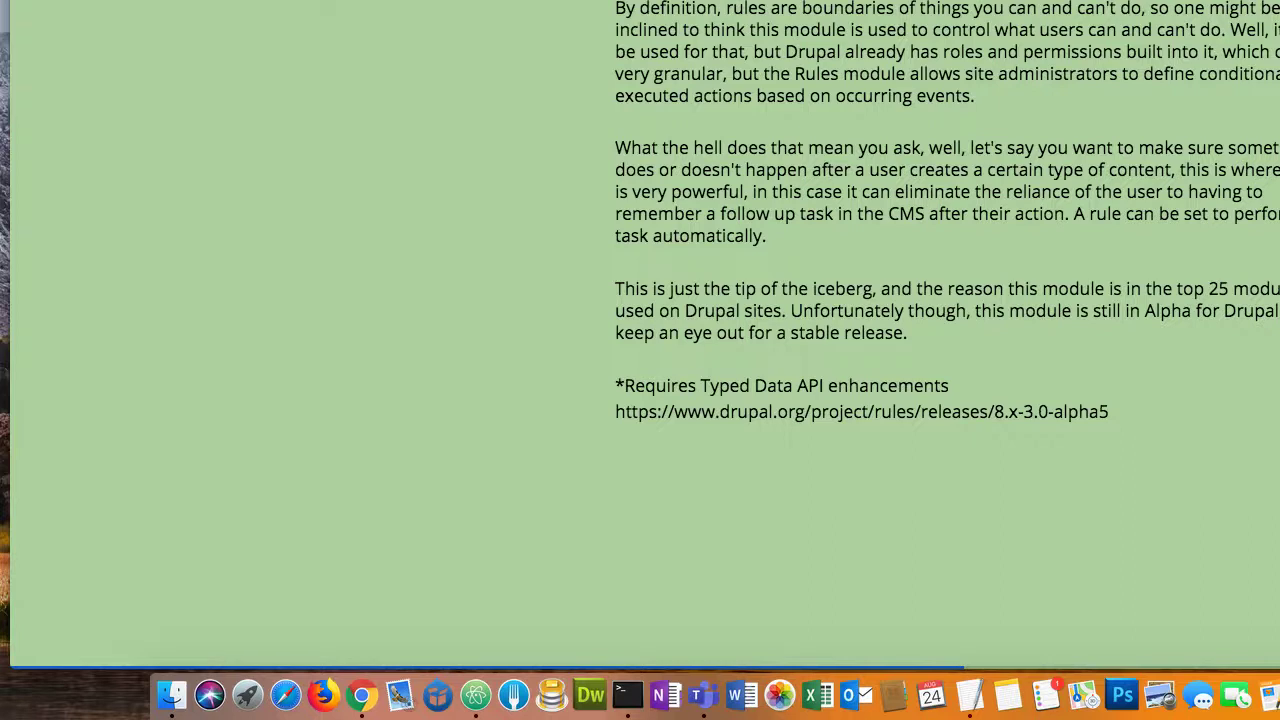
scroll(940, 300, down, 10)
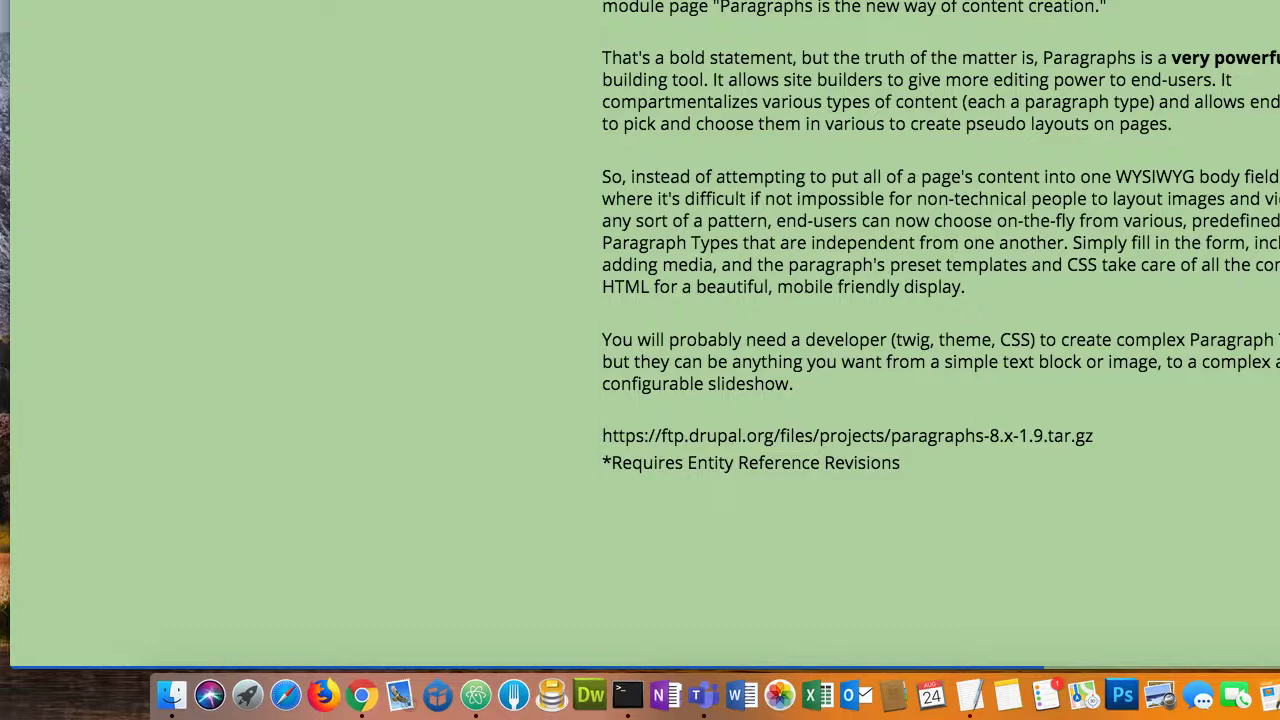
Switch back to the site in the browser and examine the fields of the Anise Swallowtail Butterfly edit form
key(super+Tab)
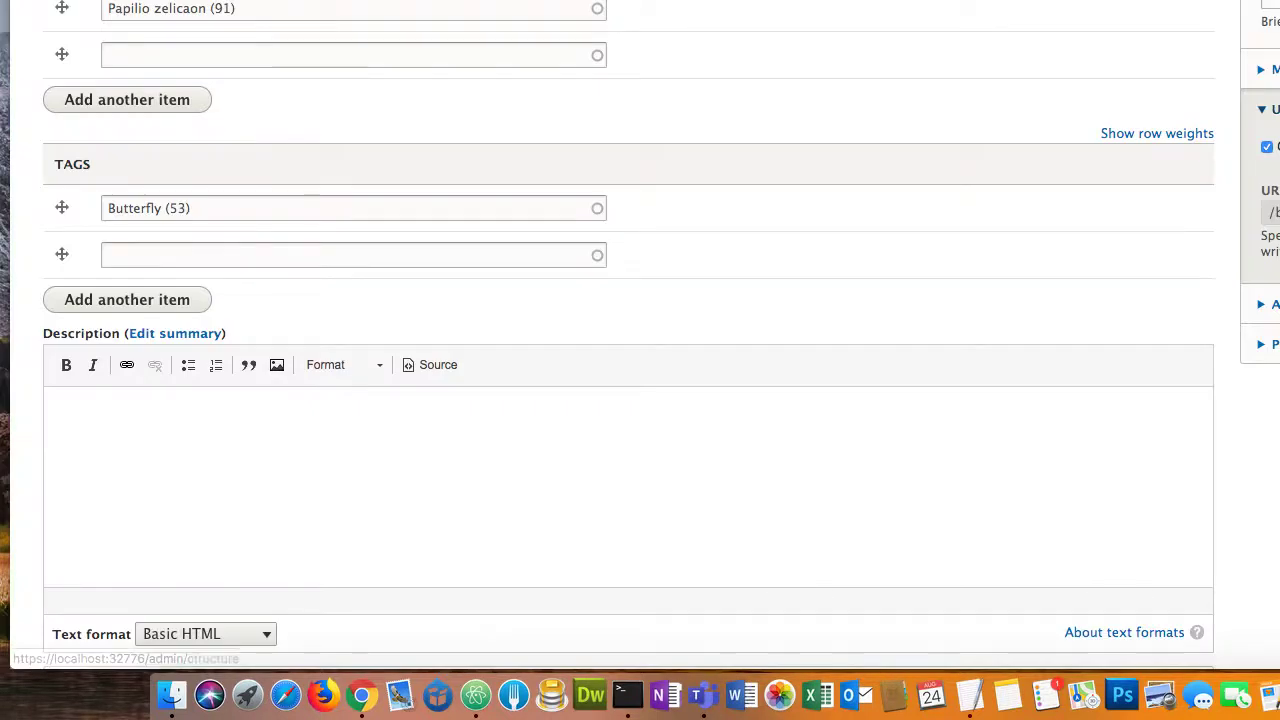
scroll(628, 400, up, 3)
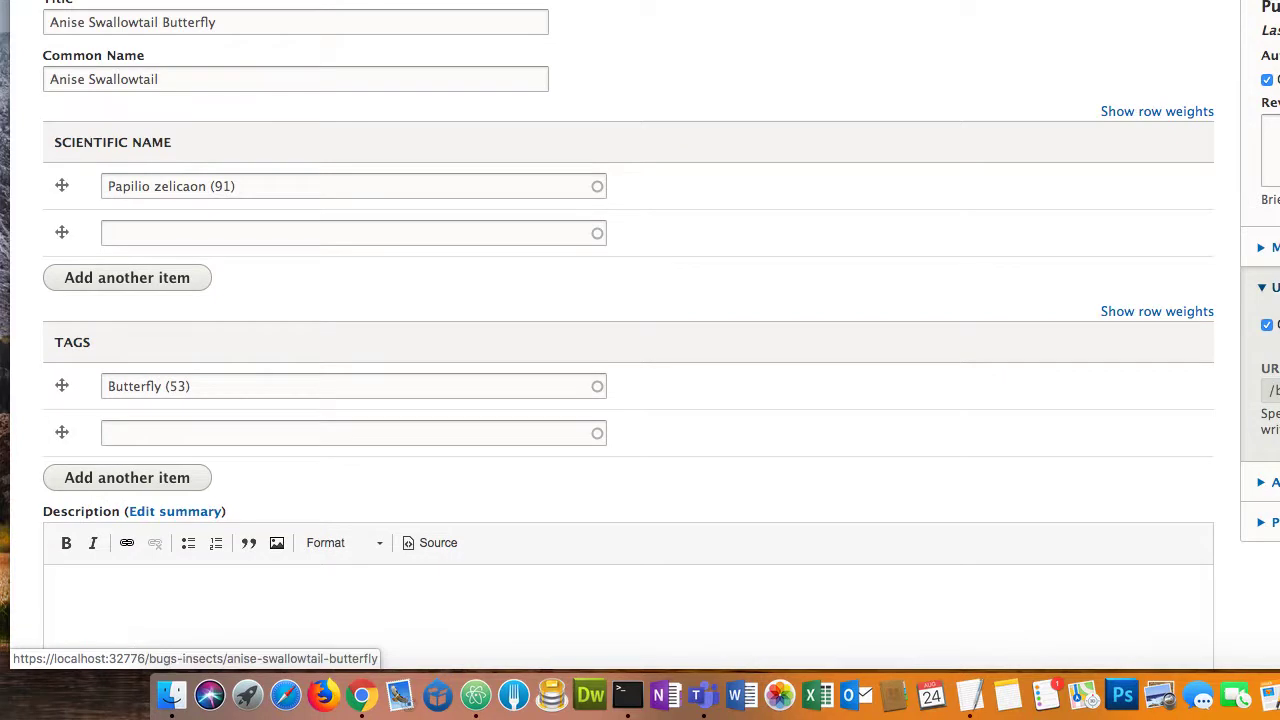
scroll(134, 160, down, 3)
scroll(134, 163, up, 1)
scroll(136, 162, up, 1)
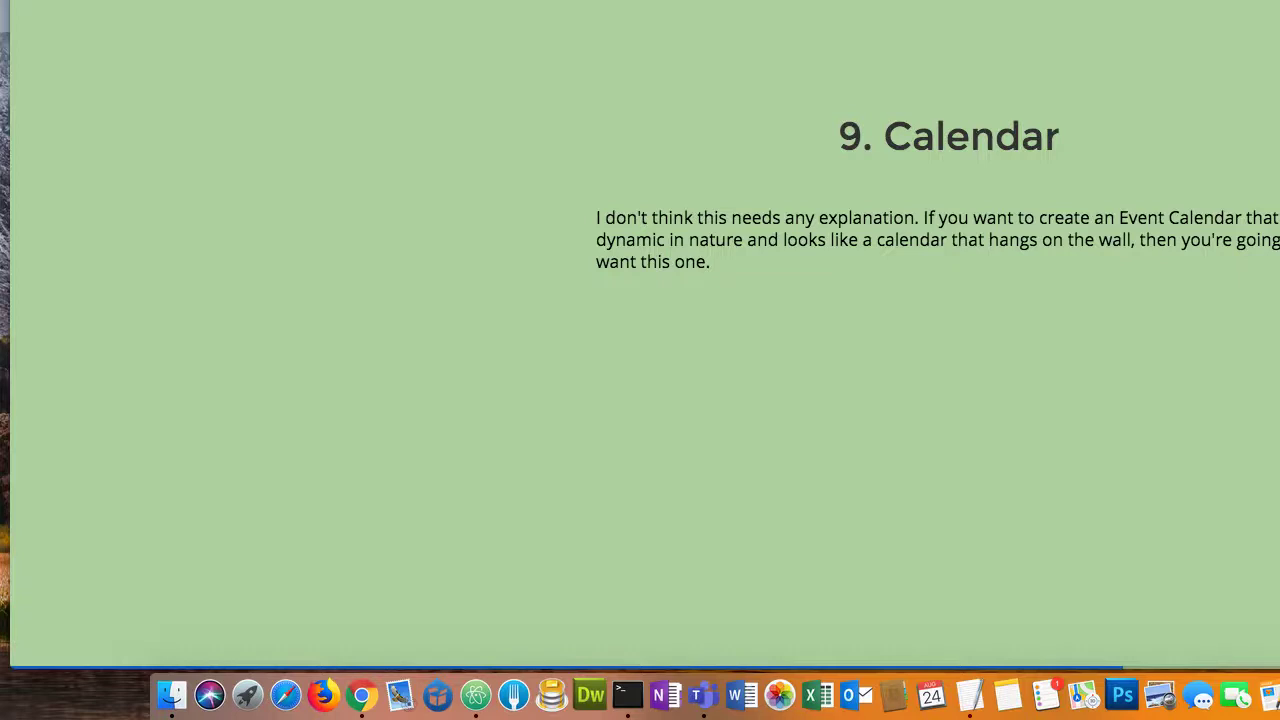
Advance the slides from Calendar through Workbench Access to Webform, and highlight the spam protection recommendation and download link
scroll(640, 330, down, 10)
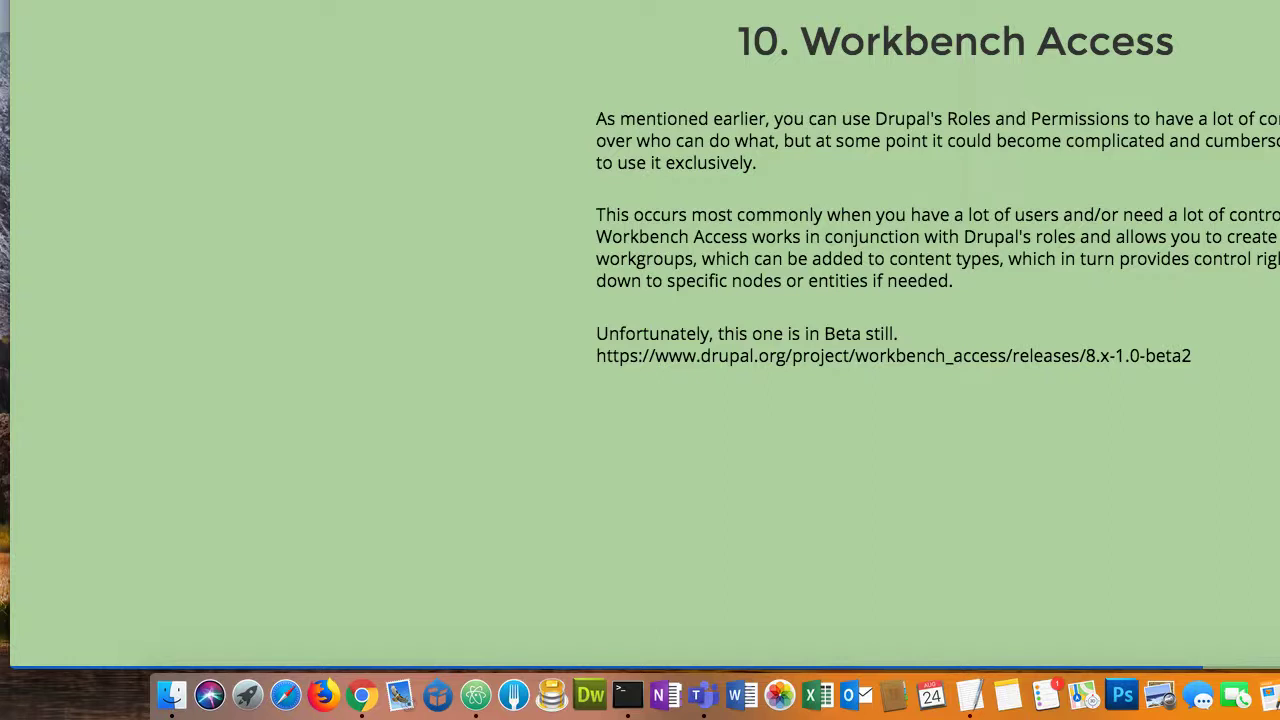
key(Right)
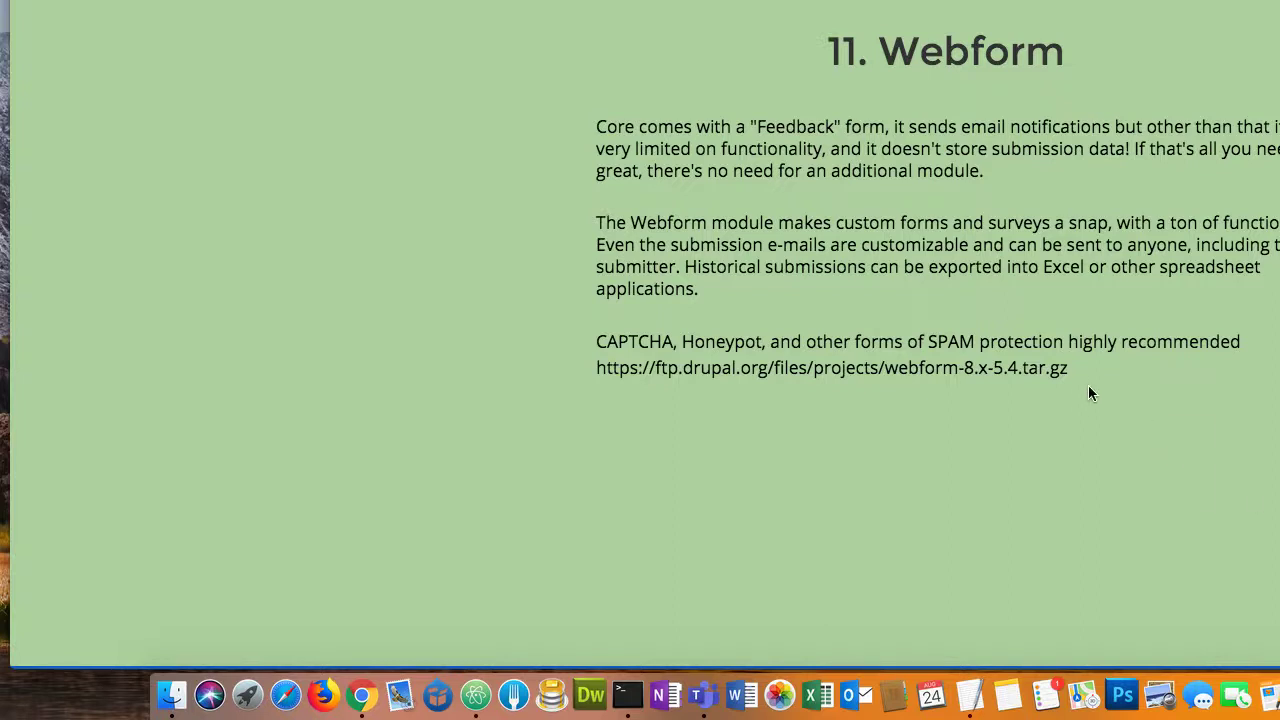
drag(1076, 367, 598, 345)
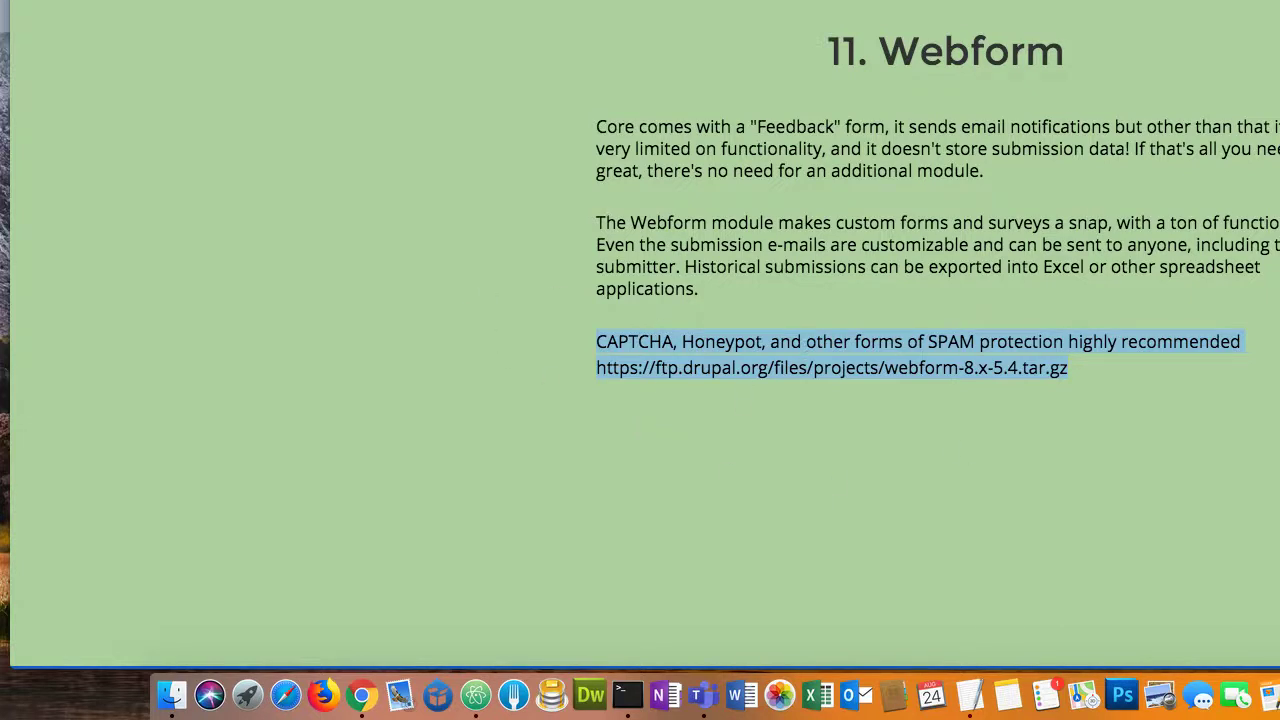
Advance the slides past the Lightbox2 module to "Which essentials are in core?", going back once to recheck the Lightbox2 slide
scroll(935, 350, down, 10)
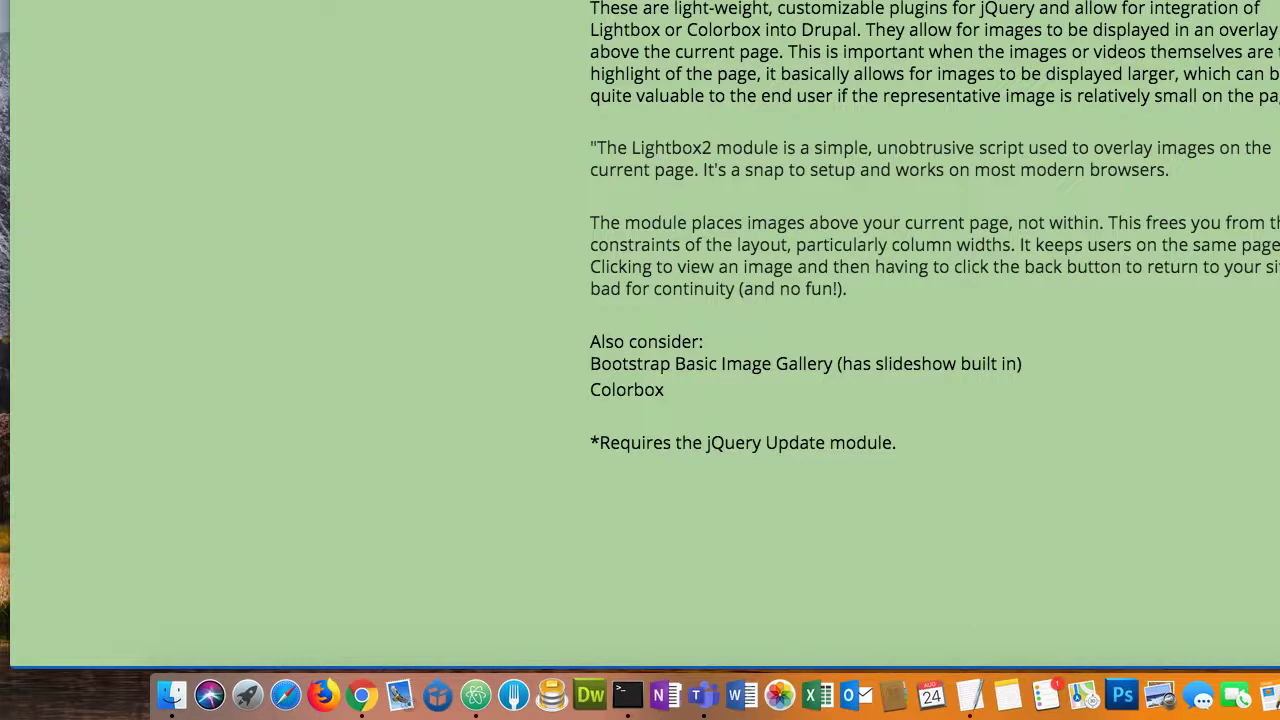
key(Right)
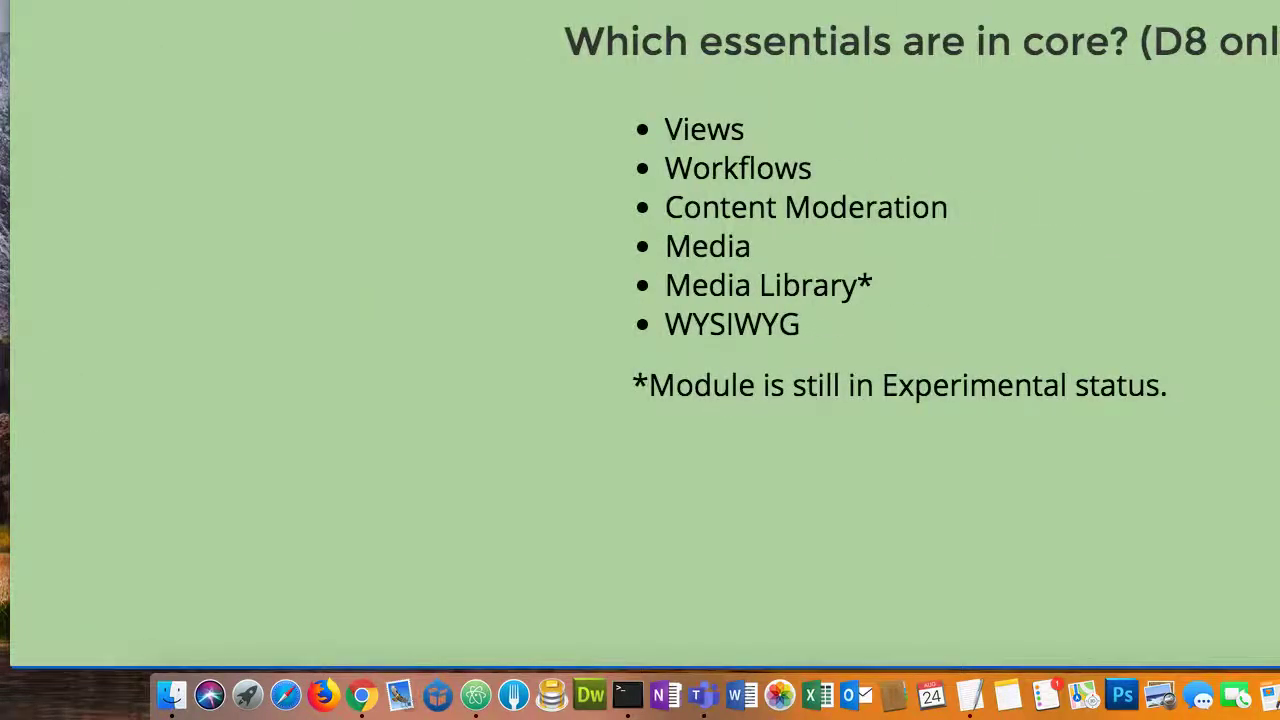
key(Left)
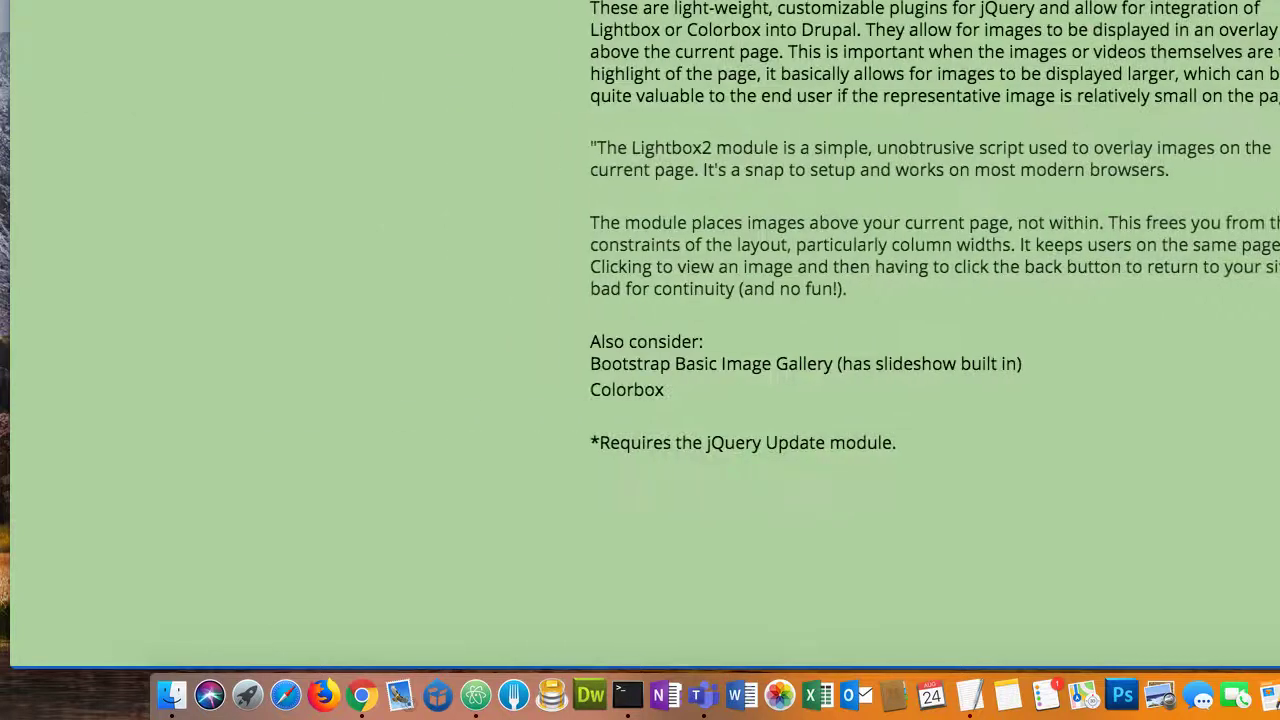
key(Right)
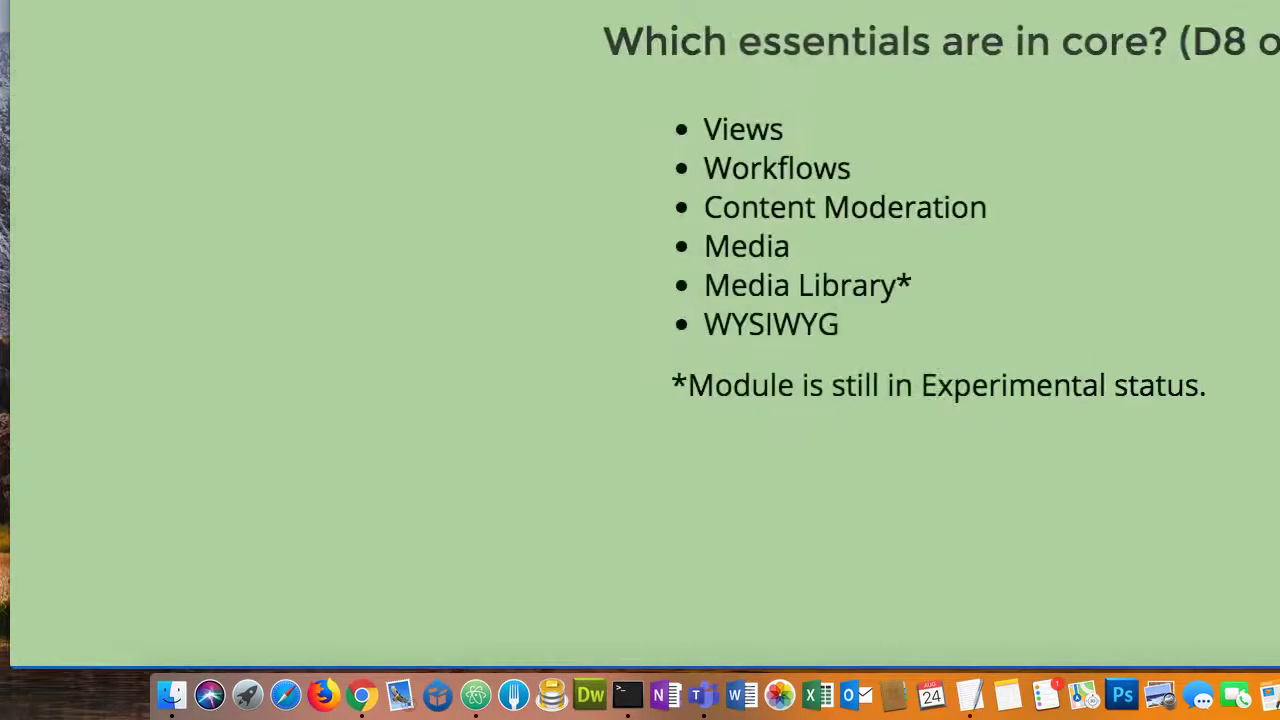